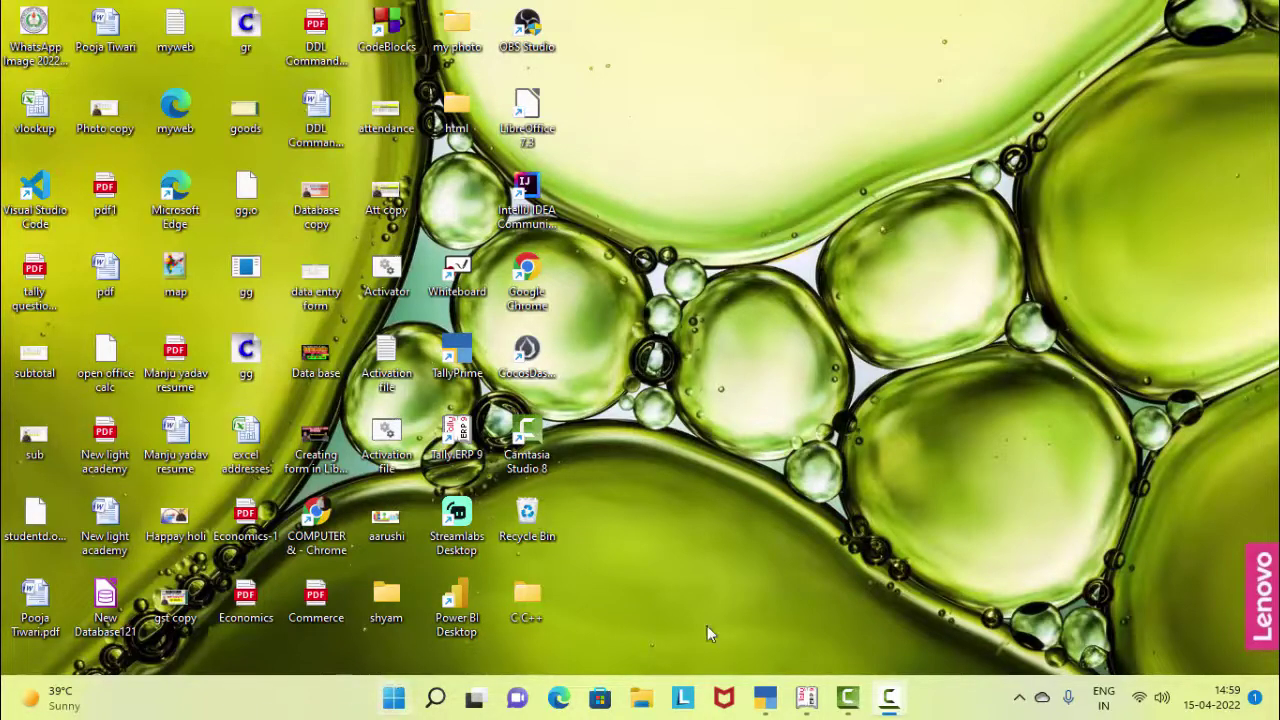
Step: Start Purchase voucher No. 17 from Accounting Vouchers and enter the supplier's invoice number
click(806, 697)
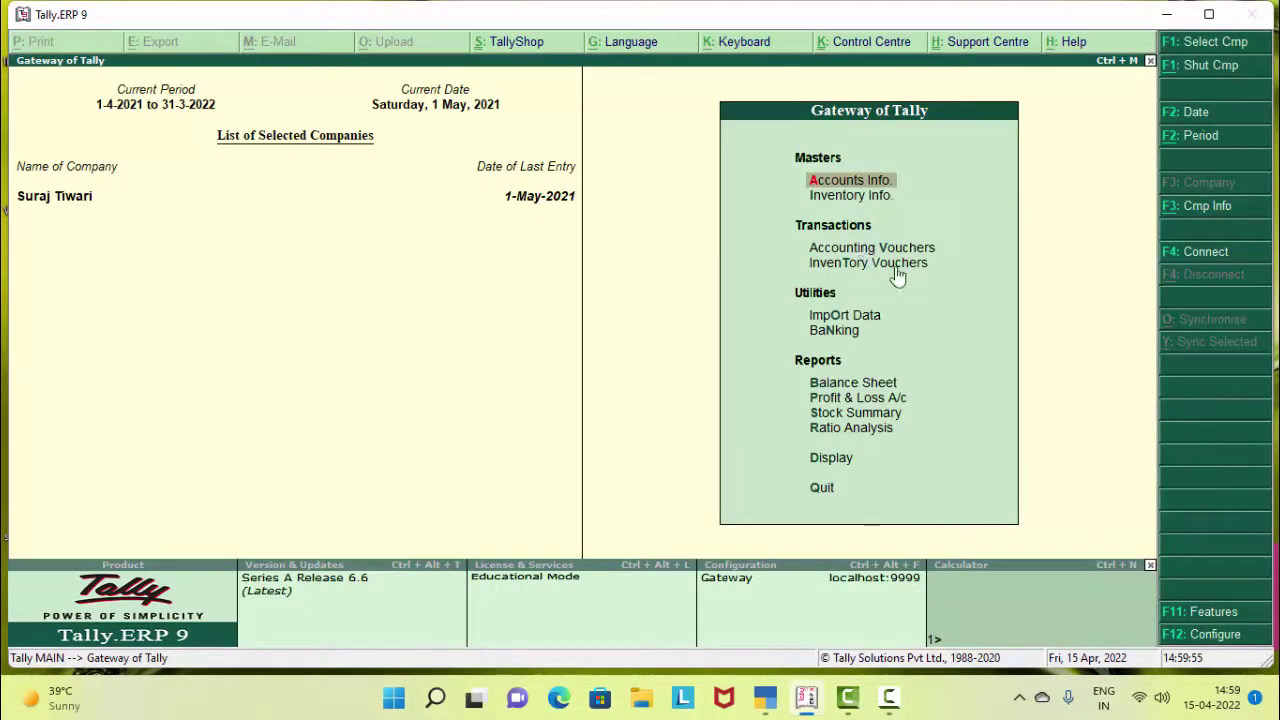
key(Down)
key(Down)
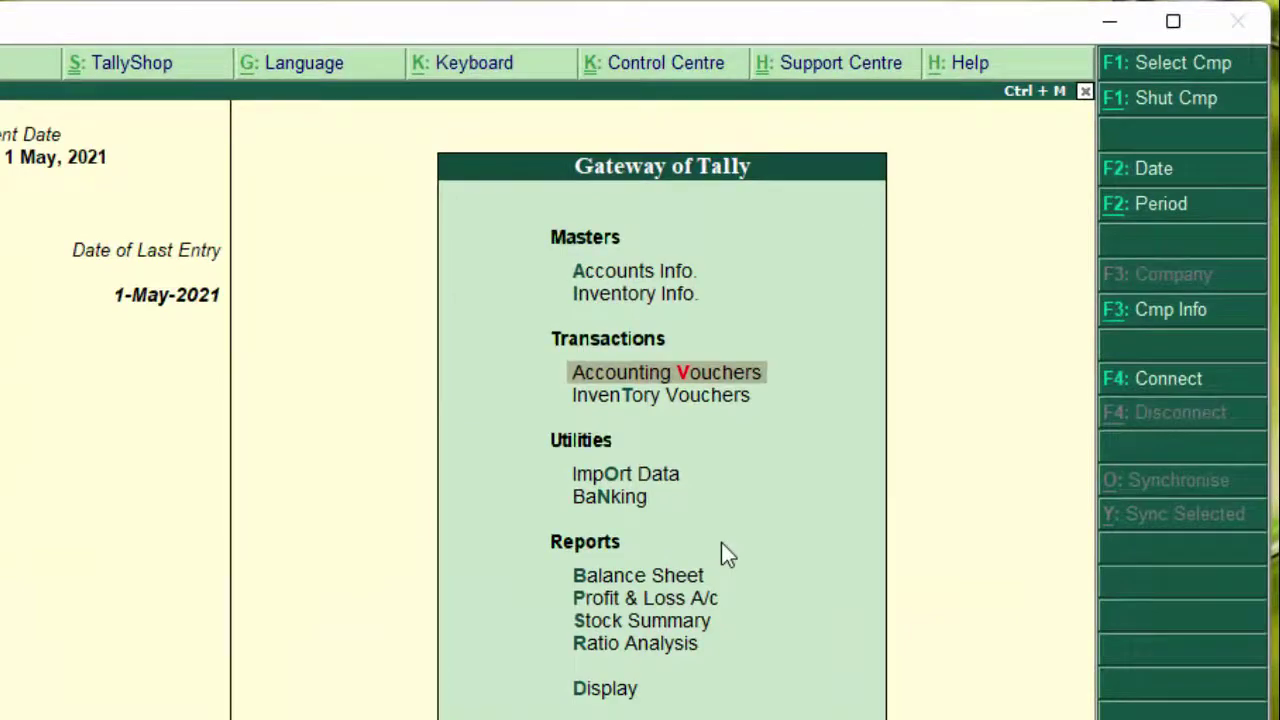
key(Return)
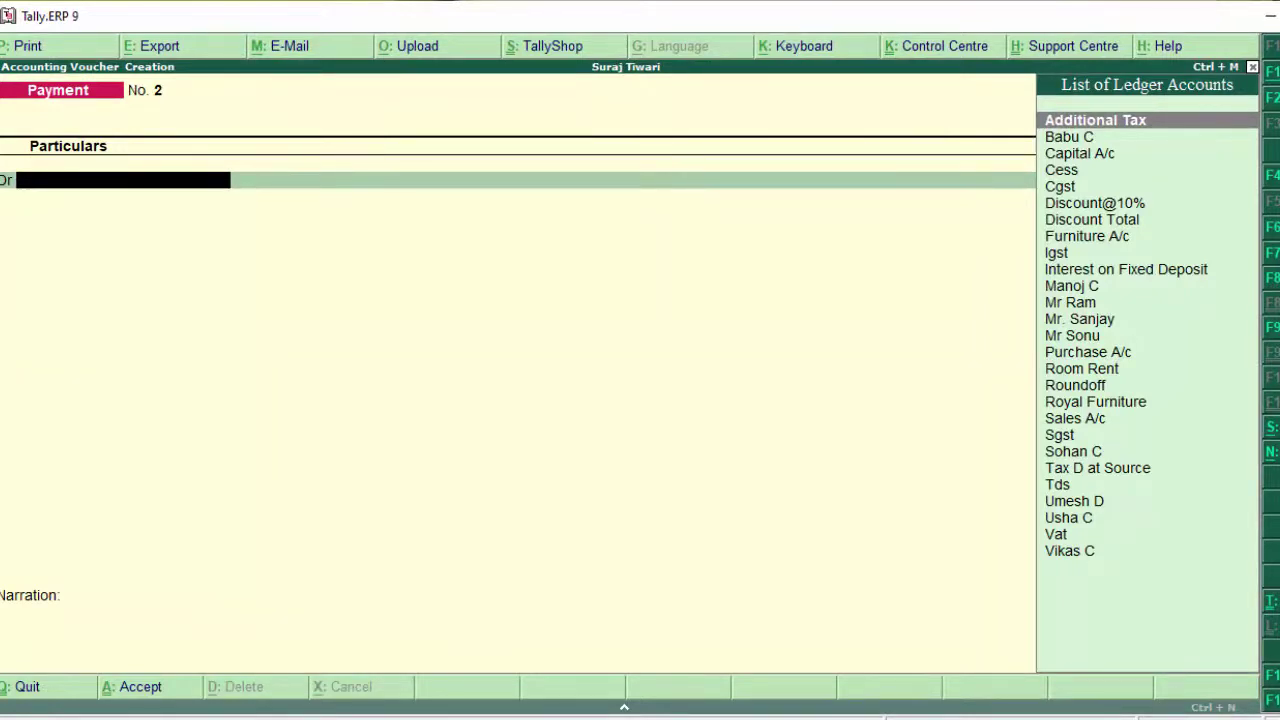
key(F9)
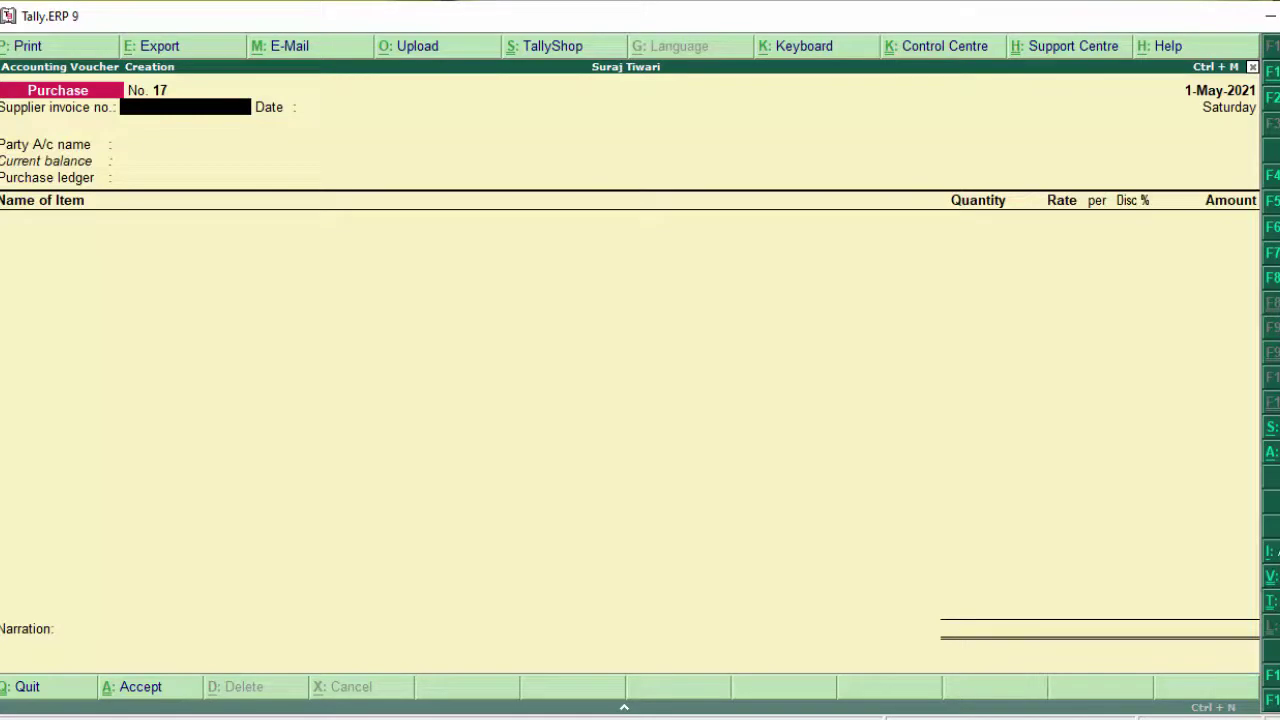
text(54467)
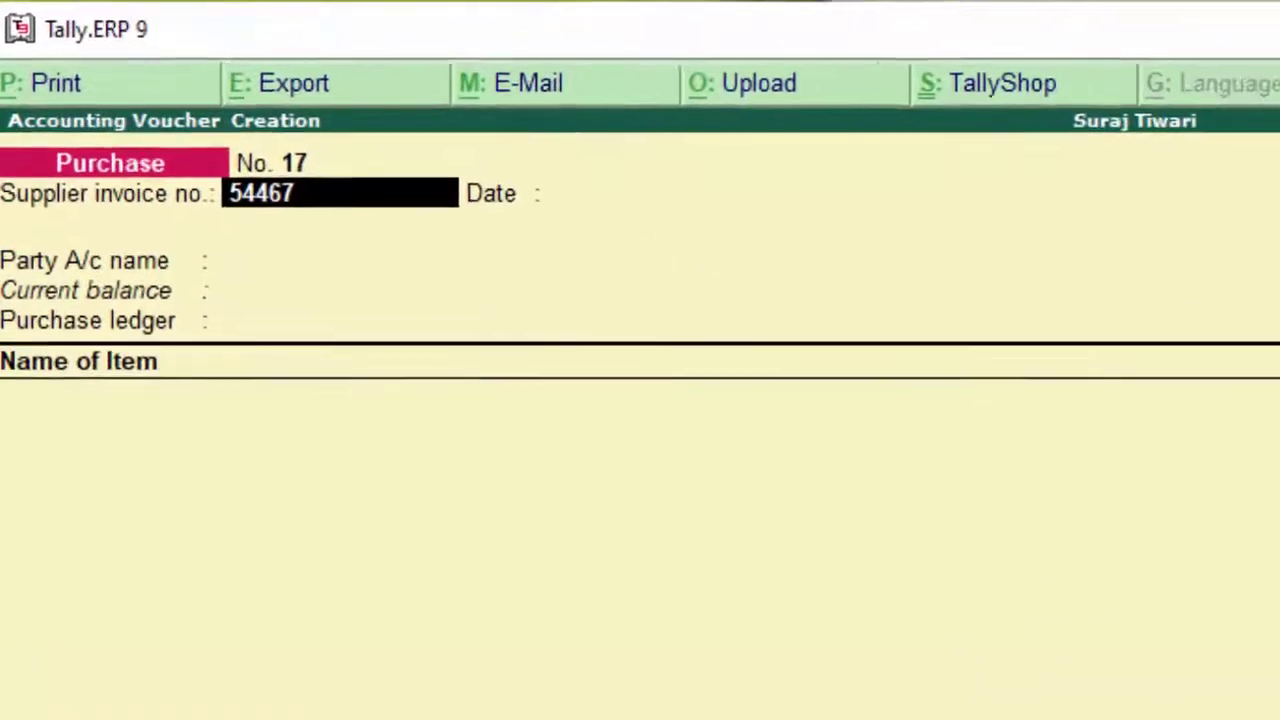
key(Return)
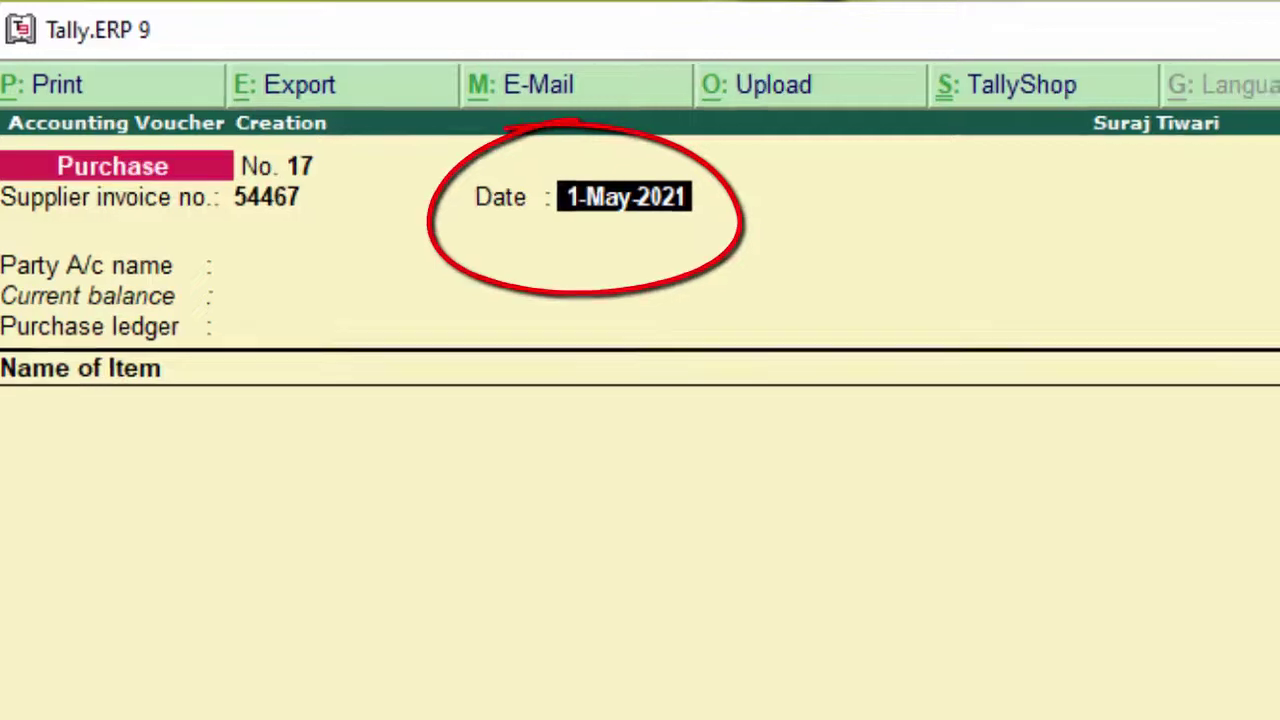
Step: Change the voucher date from 1-May-2021 to 1-Aug-2021 by entering 1-8-21
key(F2)
text(1)
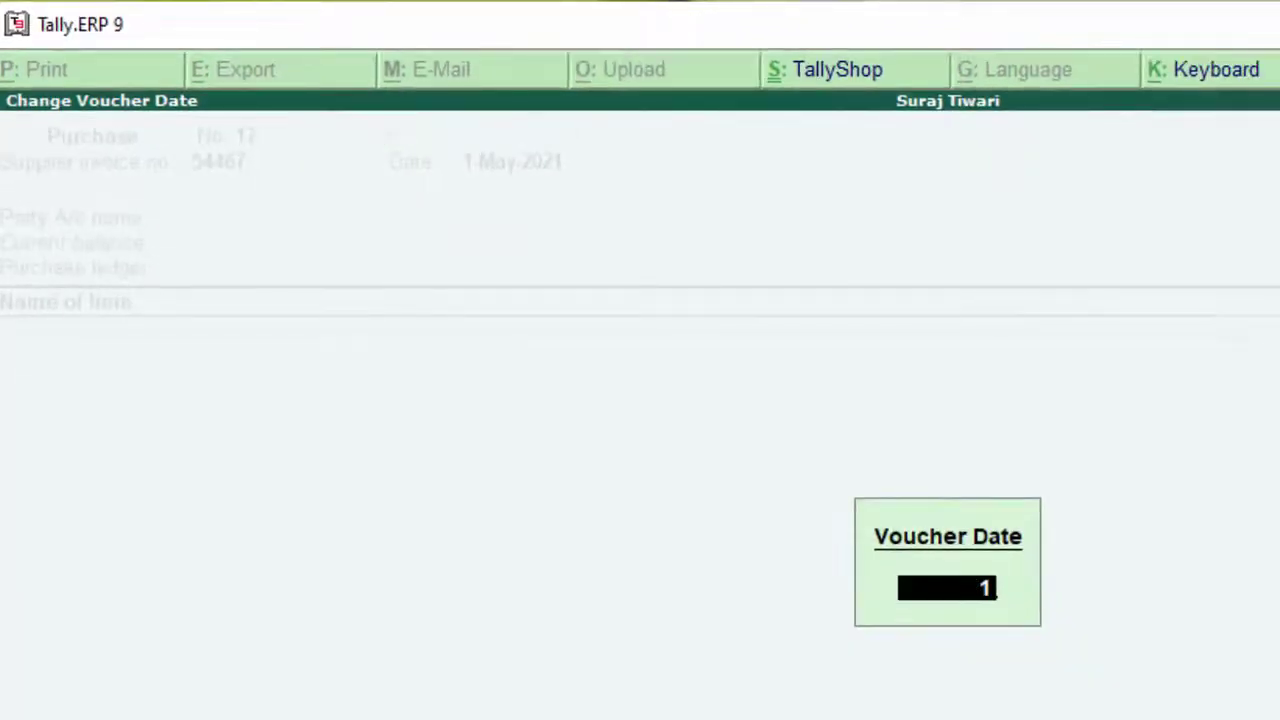
text(-8)
text(-21)
key(Return)
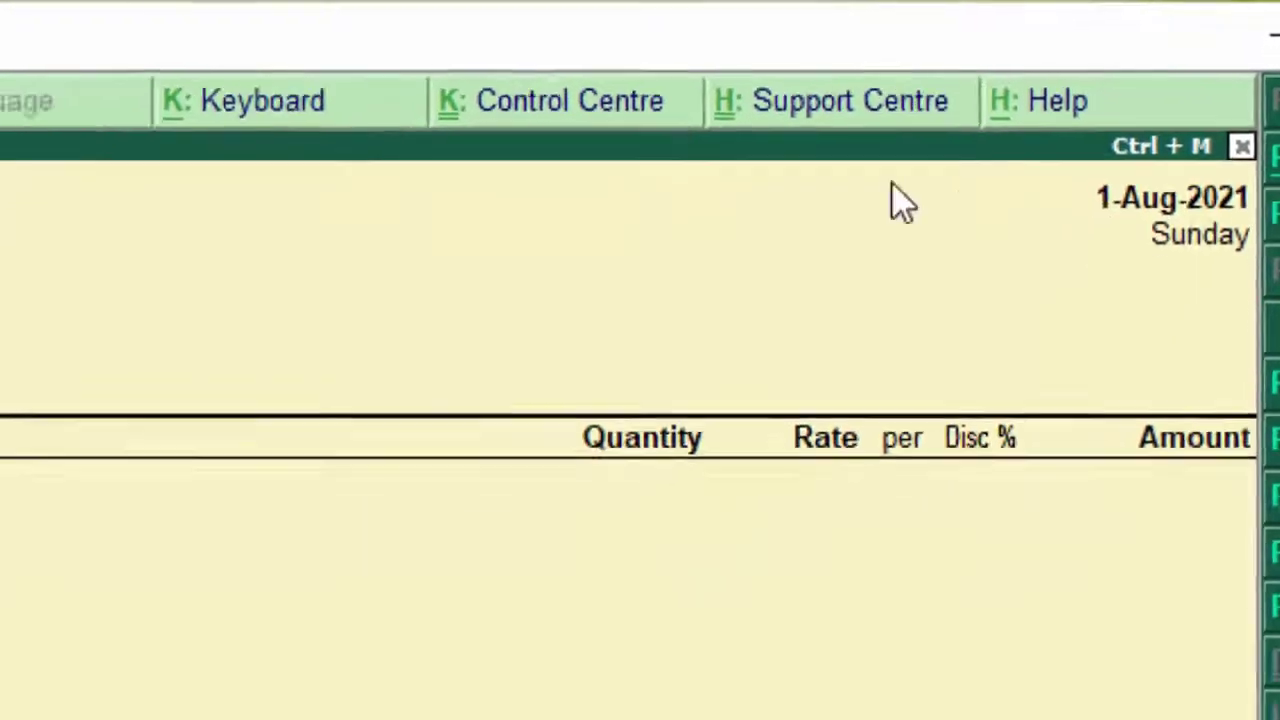
text(1)
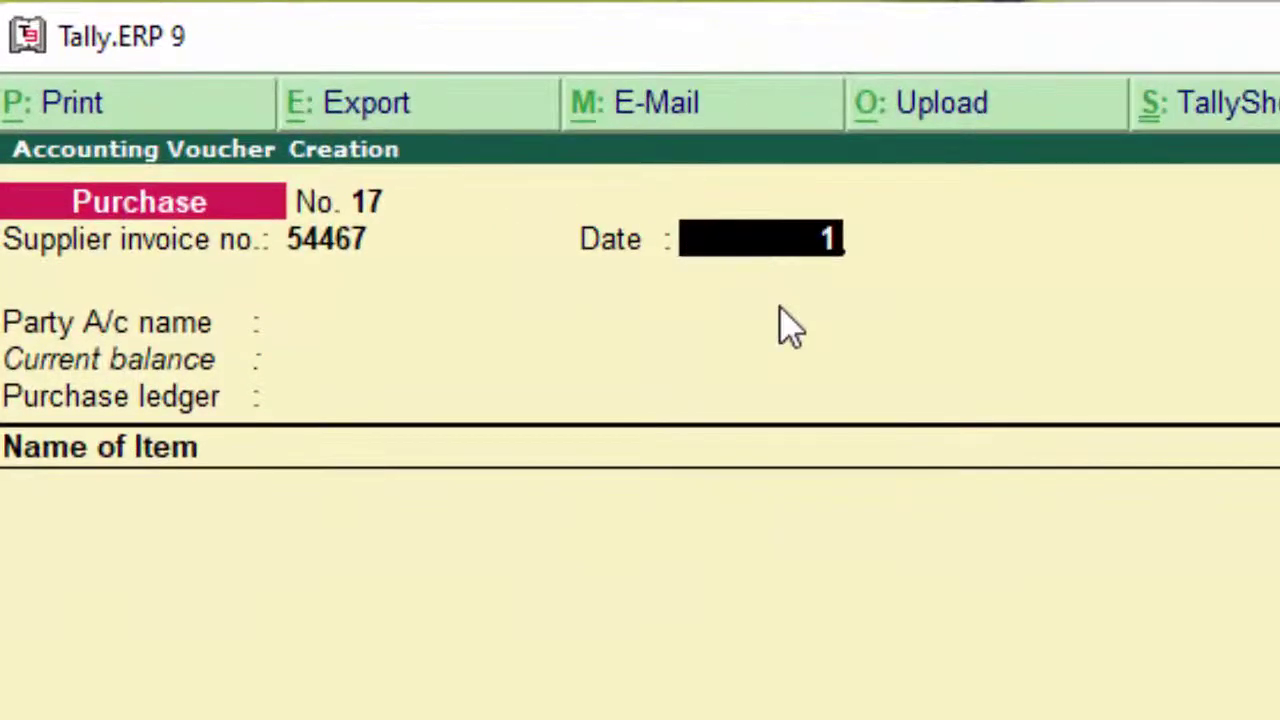
text(-8)
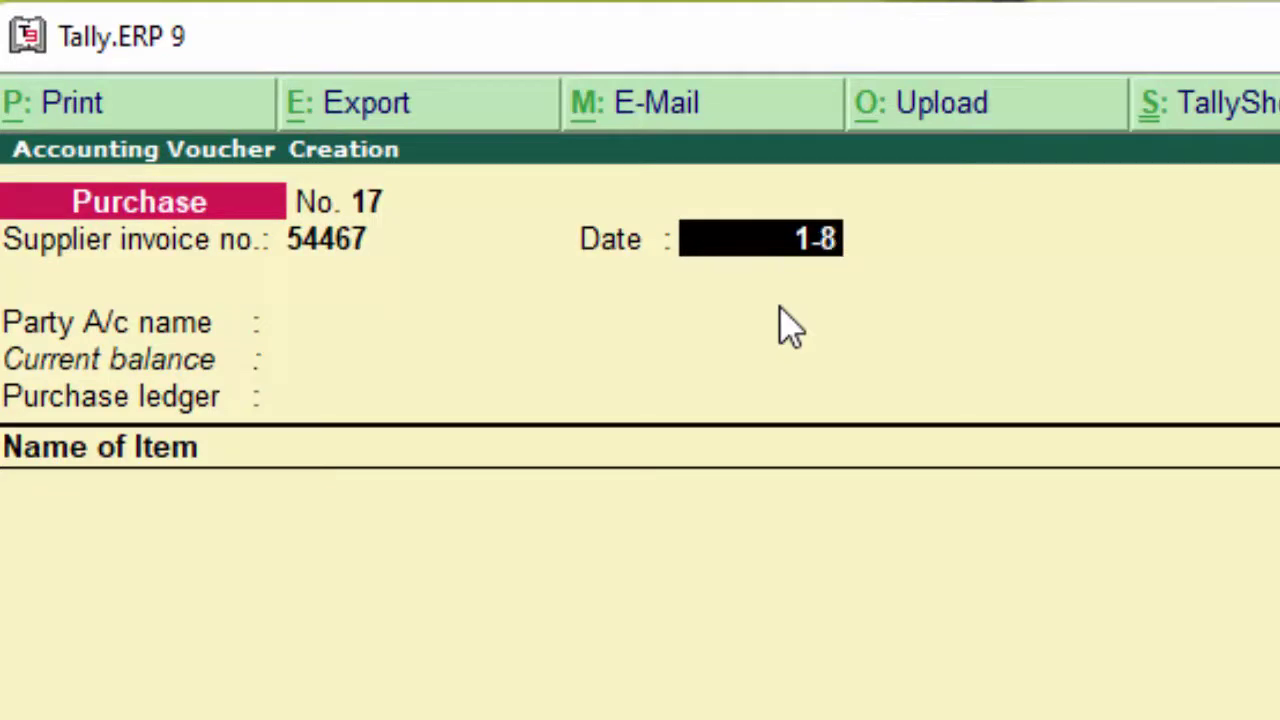
text(-21)
key(Return)
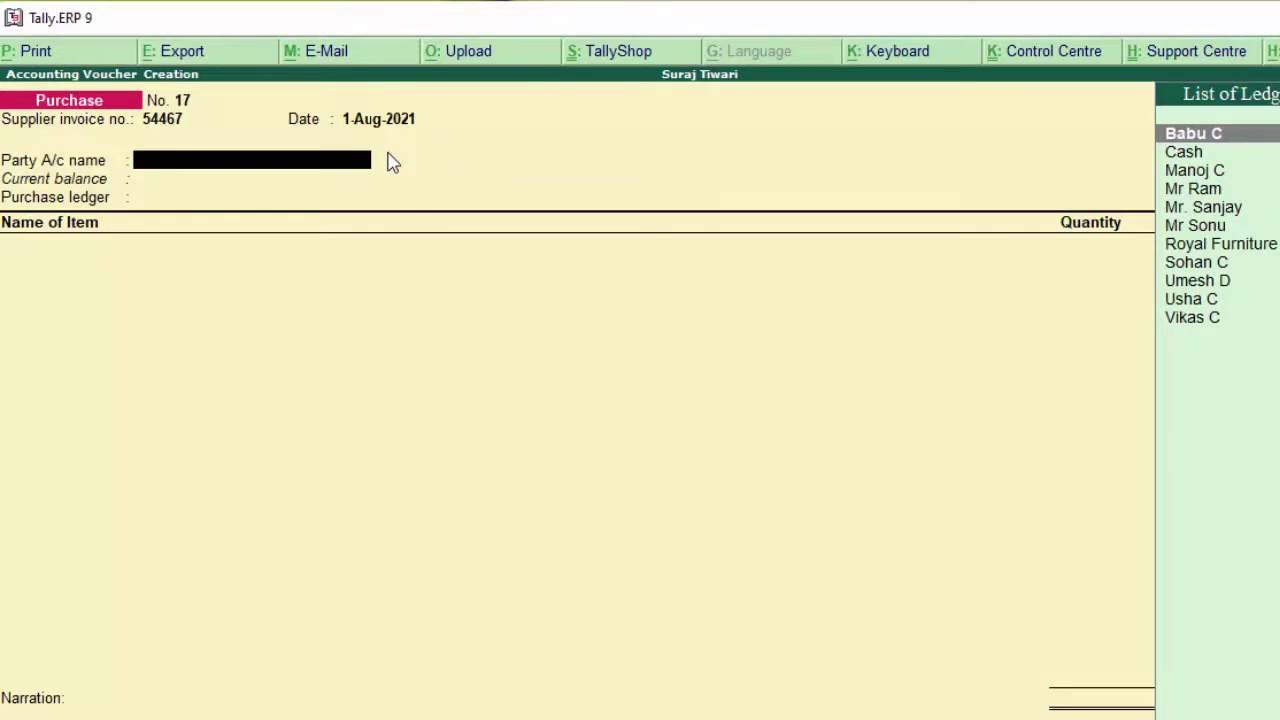
Step: Choose the supplier as party and Purchase A/c as purchase ledger, then start a new stock item
key(Down)
key(Down)
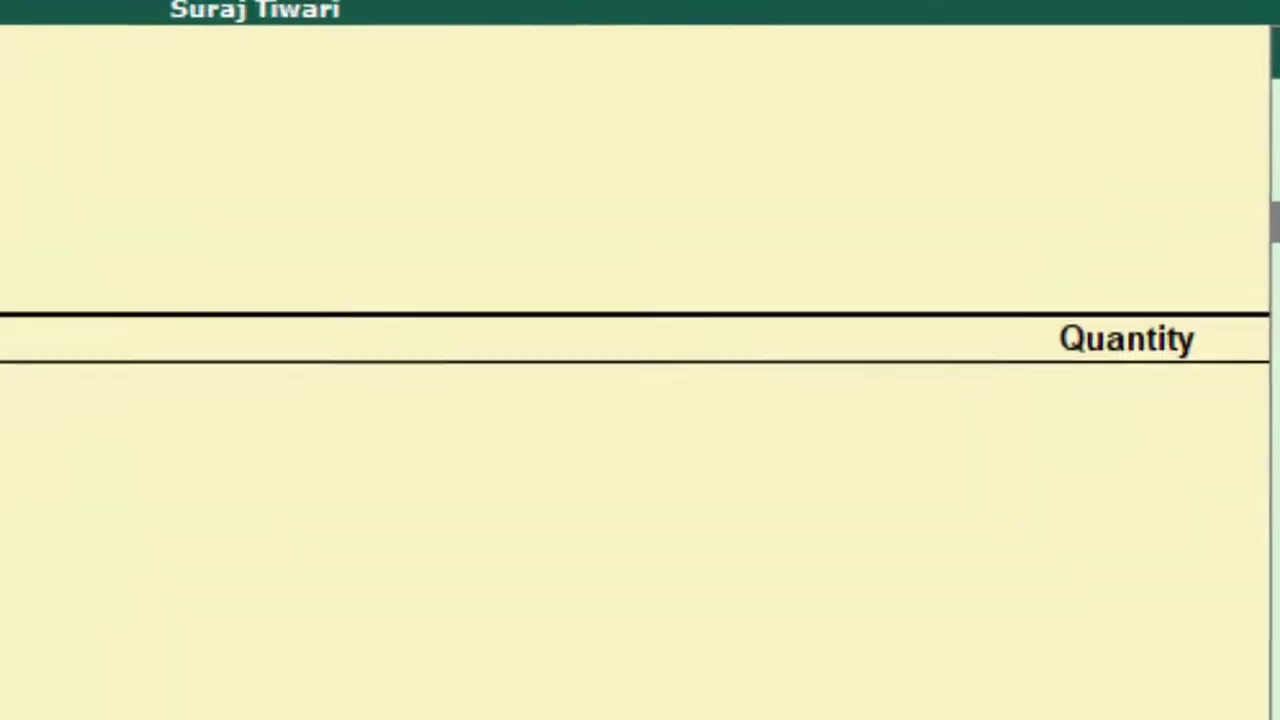
key(Return)
key(Return)
key(Return)
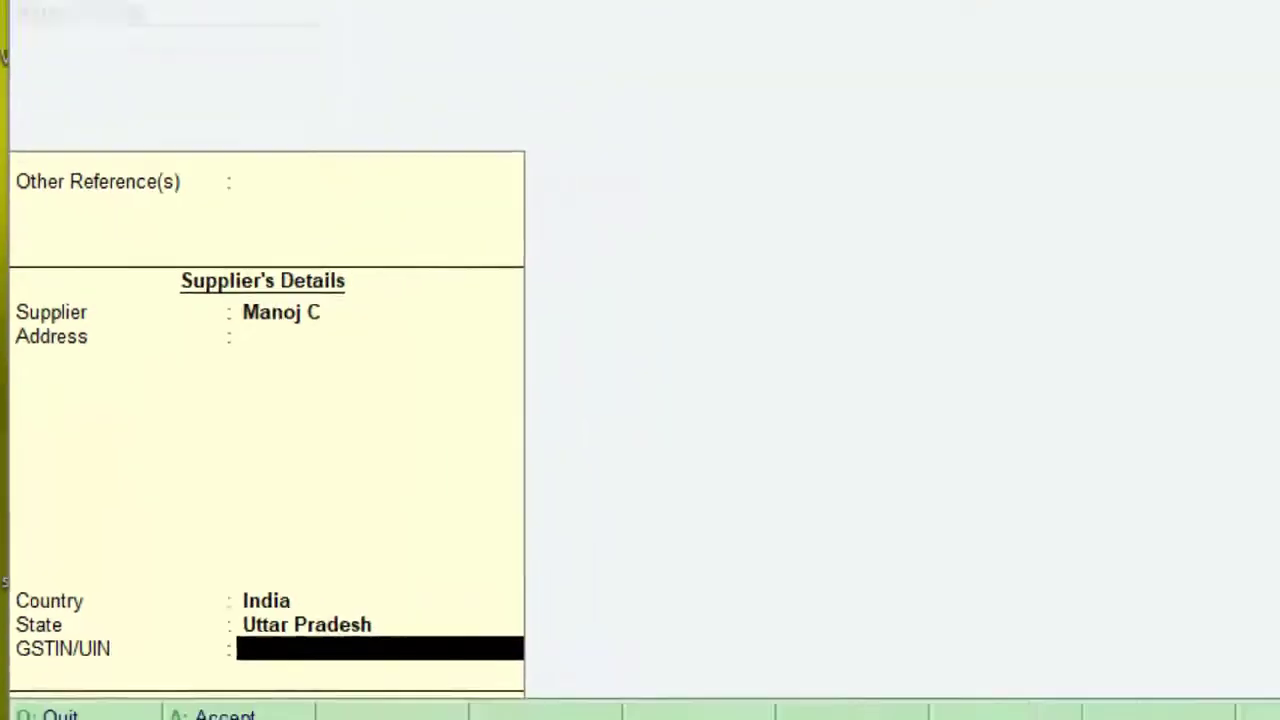
key(Return)
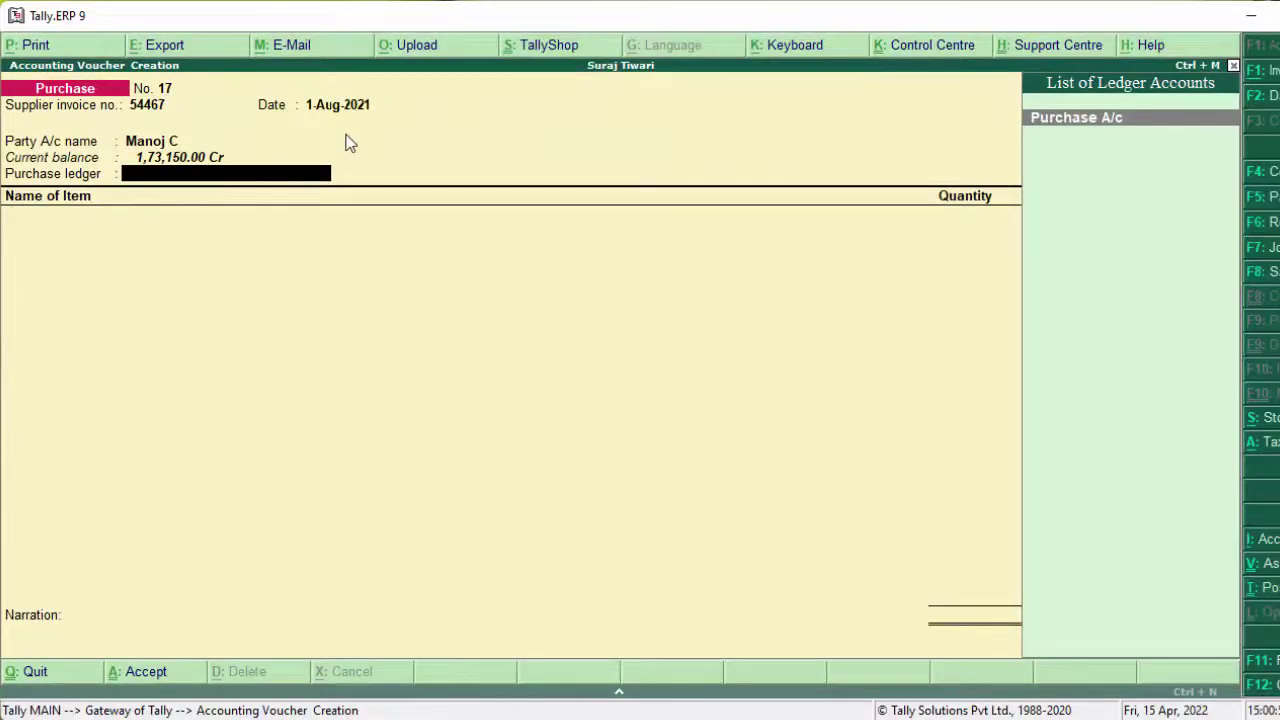
key(Return)
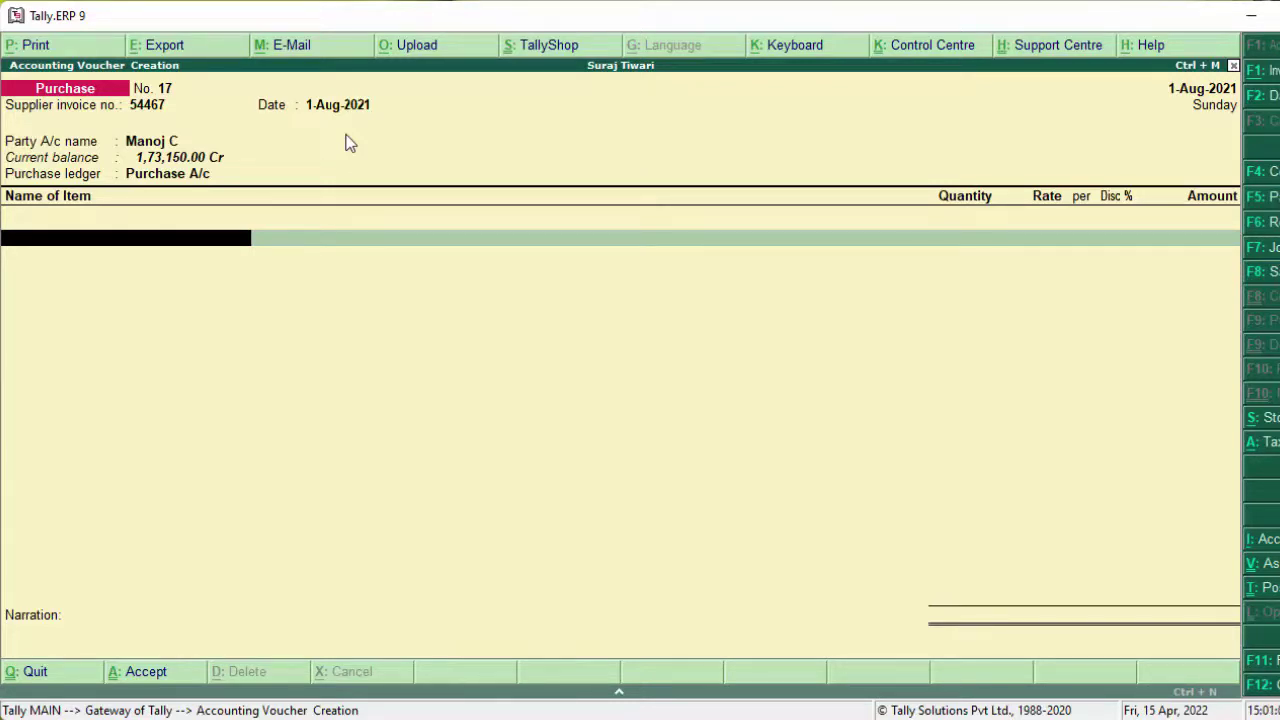
key(alt+c)
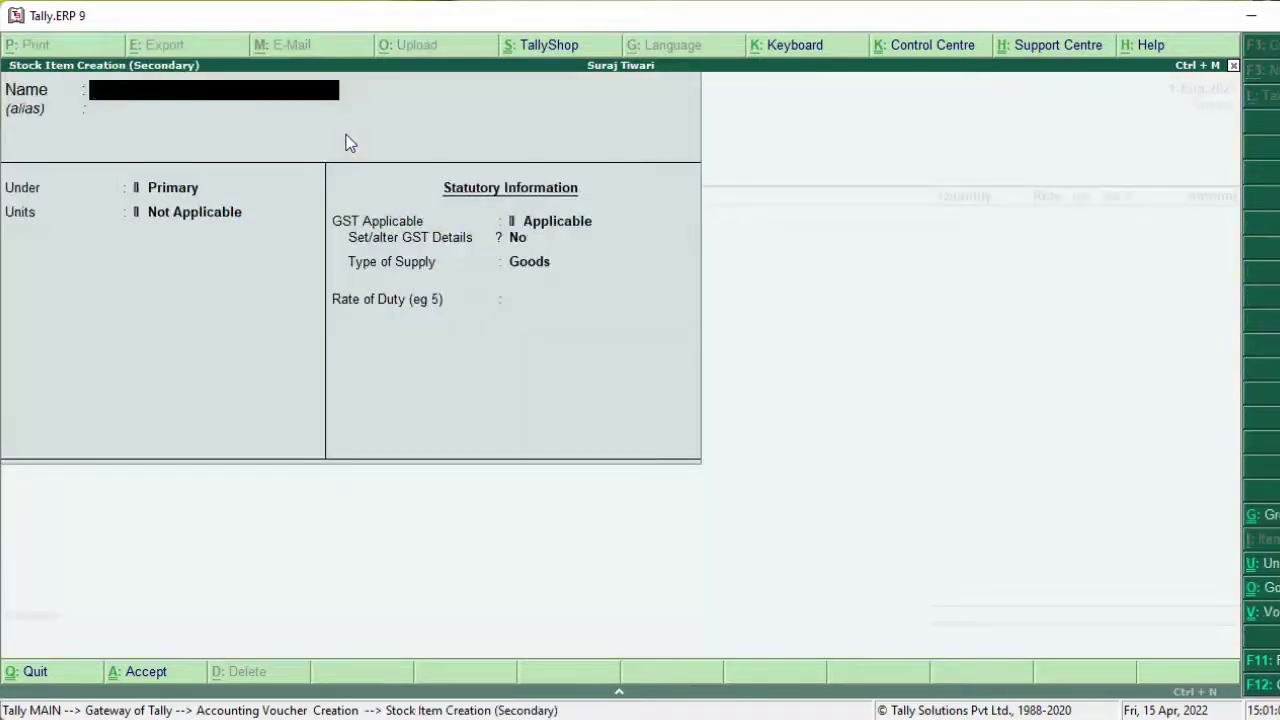
Step: Name the new stock item 'Item', keep it under Primary, and set its unit to nos
text(Ite)
text(m)
key(Return)
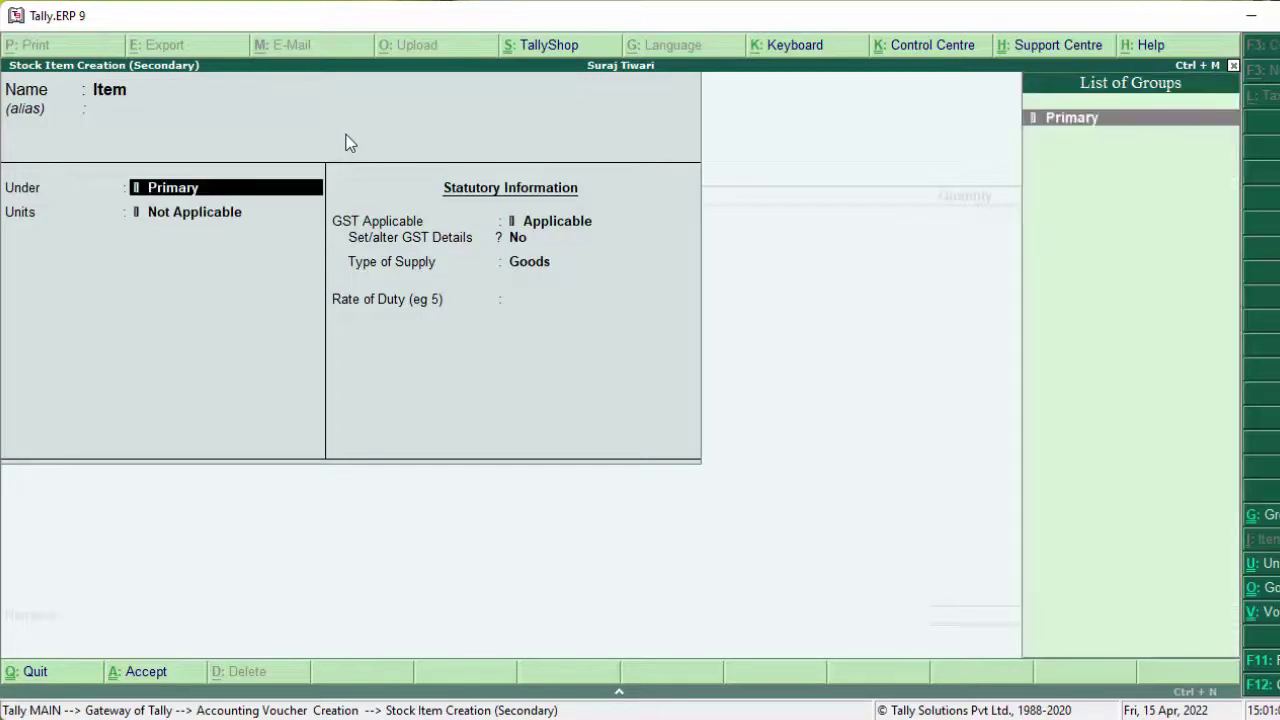
key(Return)
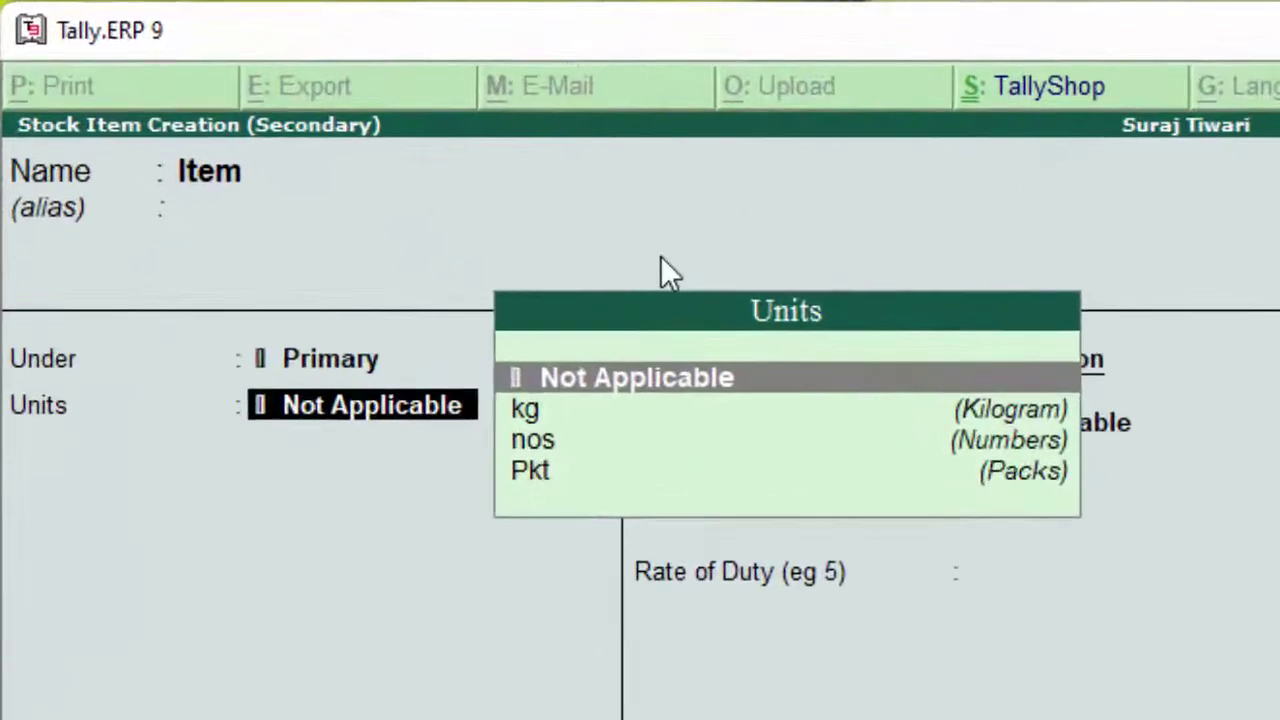
key(Down)
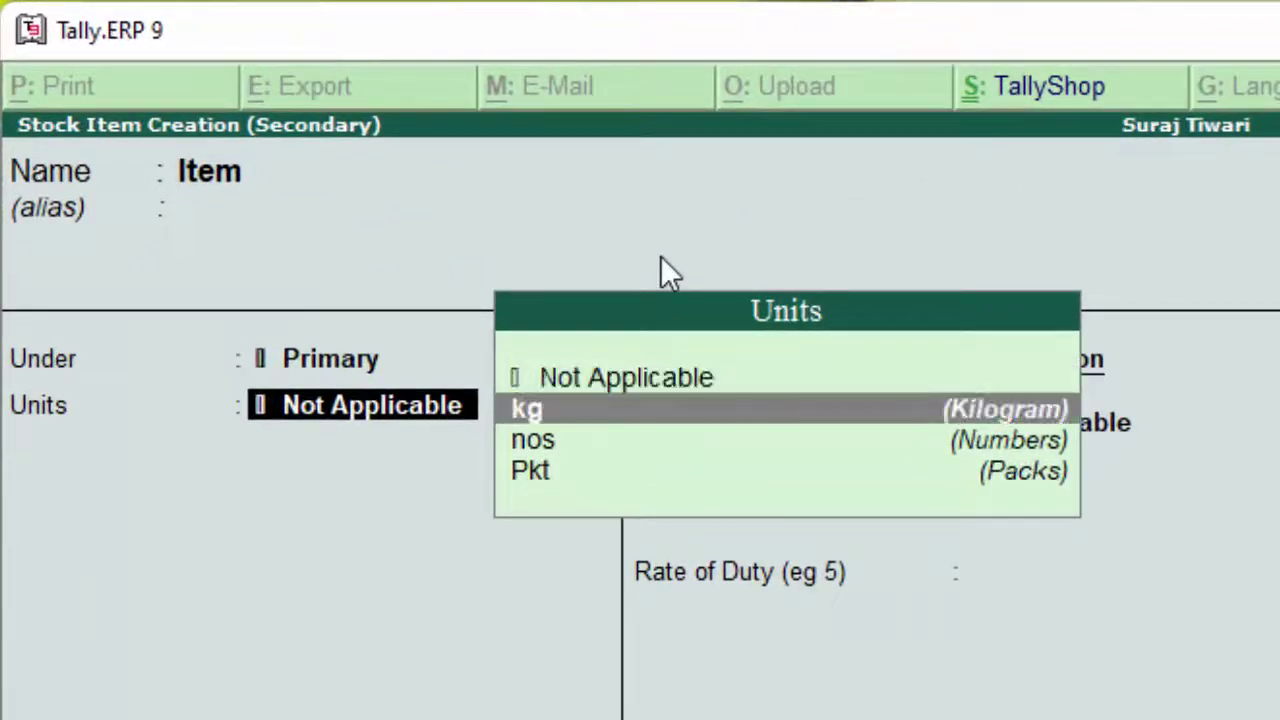
key(Down)
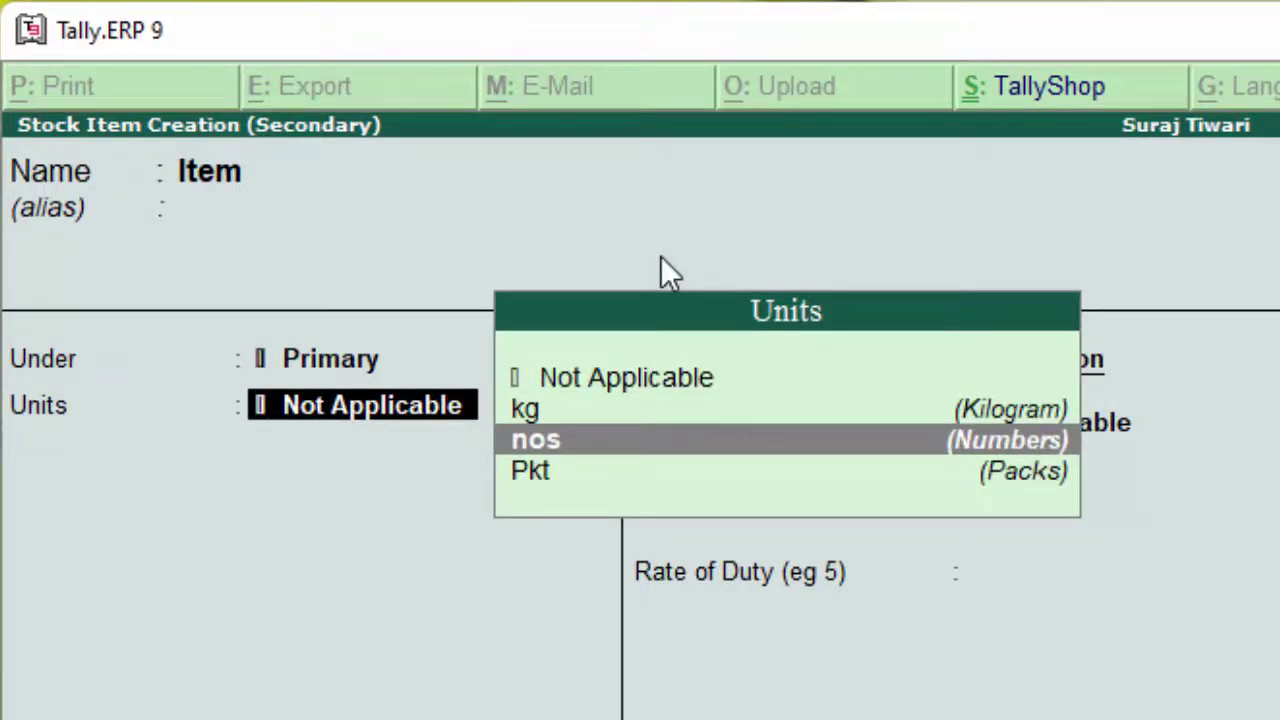
key(Return)
key(Return)
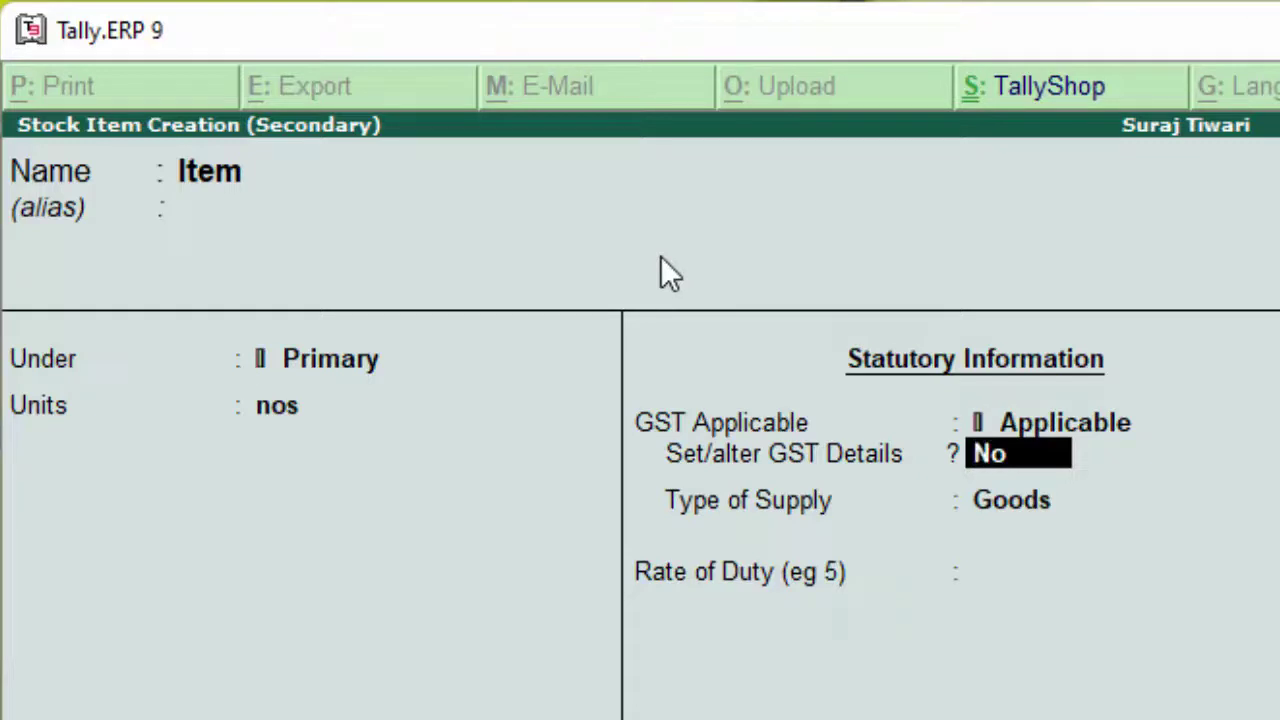
Step: Give Item GST details: On Value, Taxable, 12% integrated with 6% central and state
text(y)
key(Return)
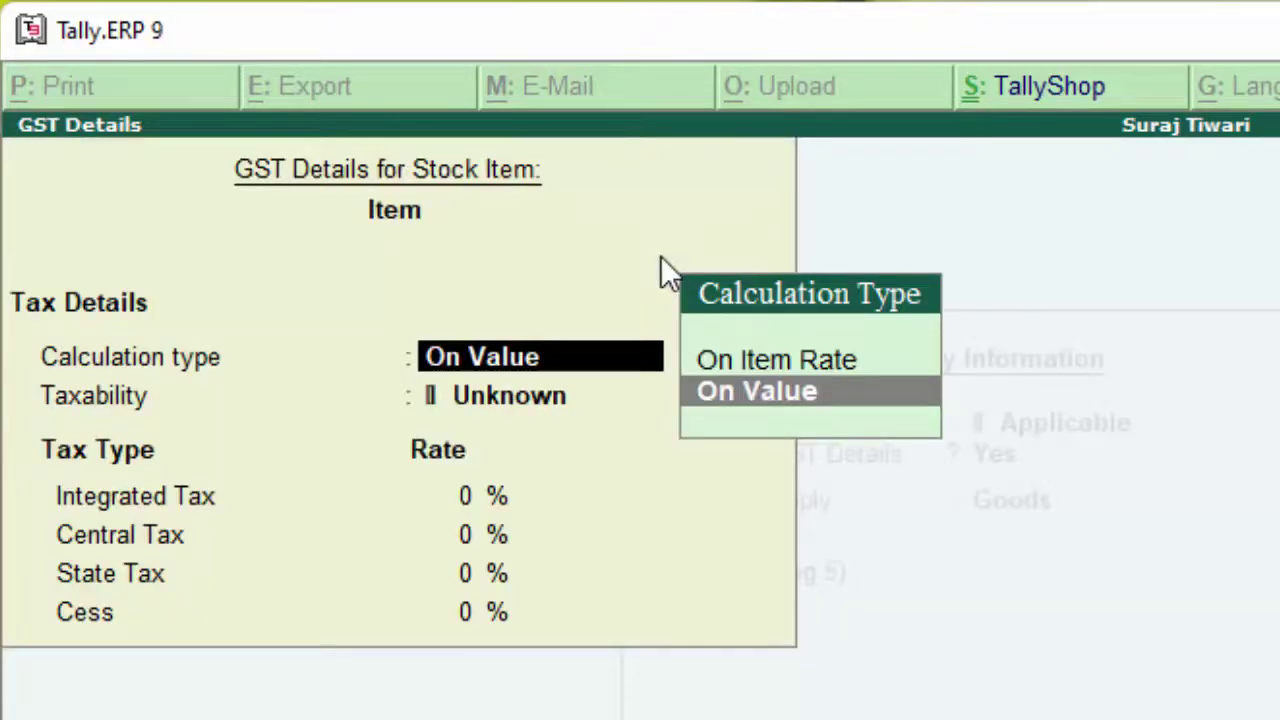
key(Return)
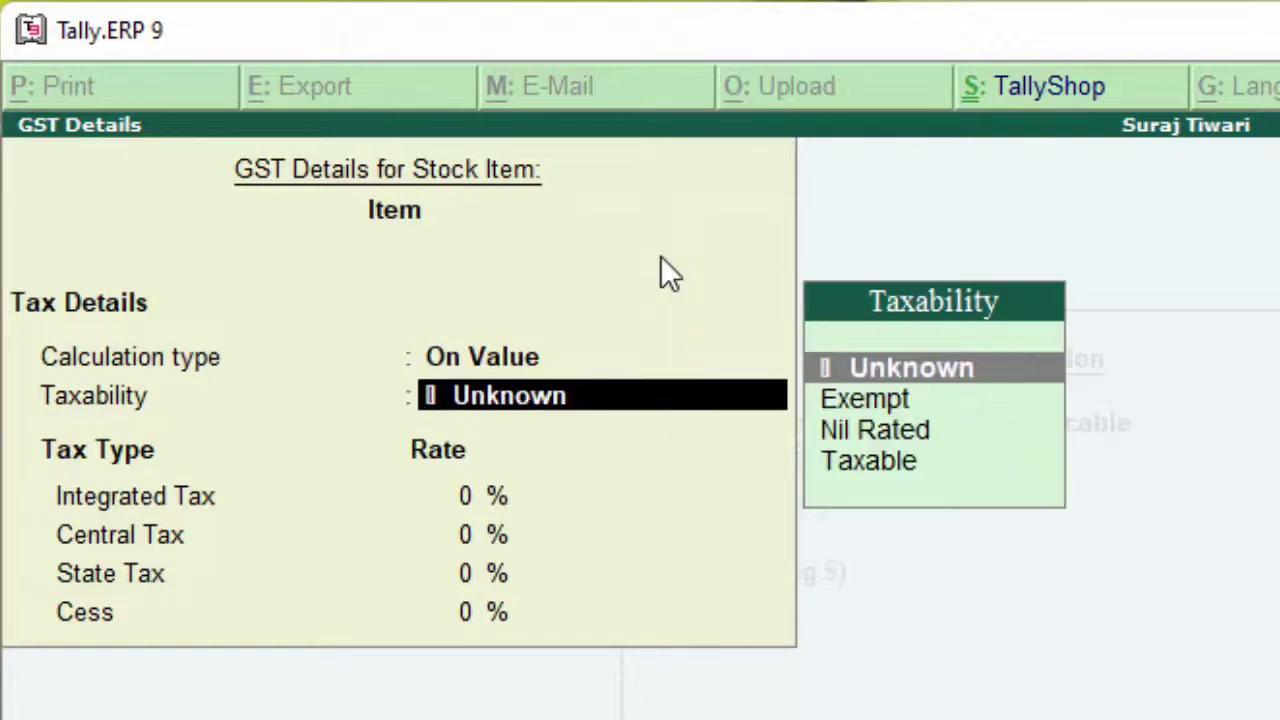
key(Down)
key(Down)
key(Down)
key(Return)
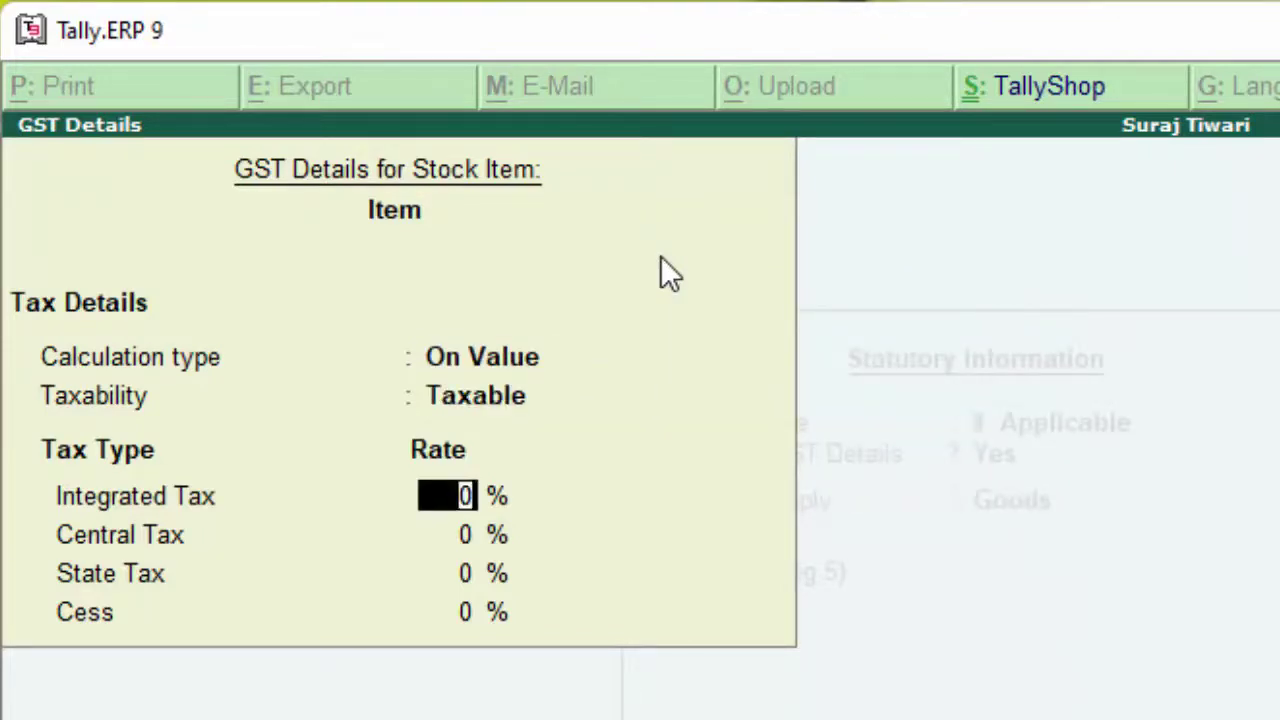
text(12)
key(Return)
key(Return)
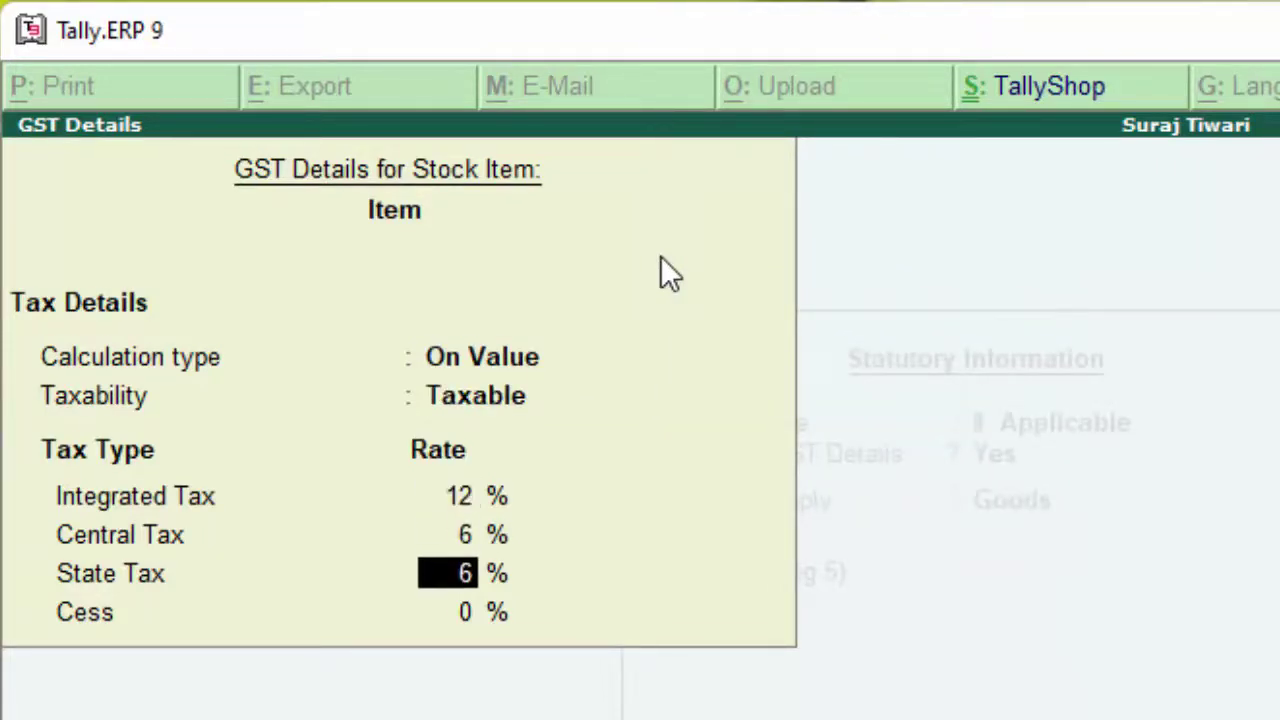
key(Return)
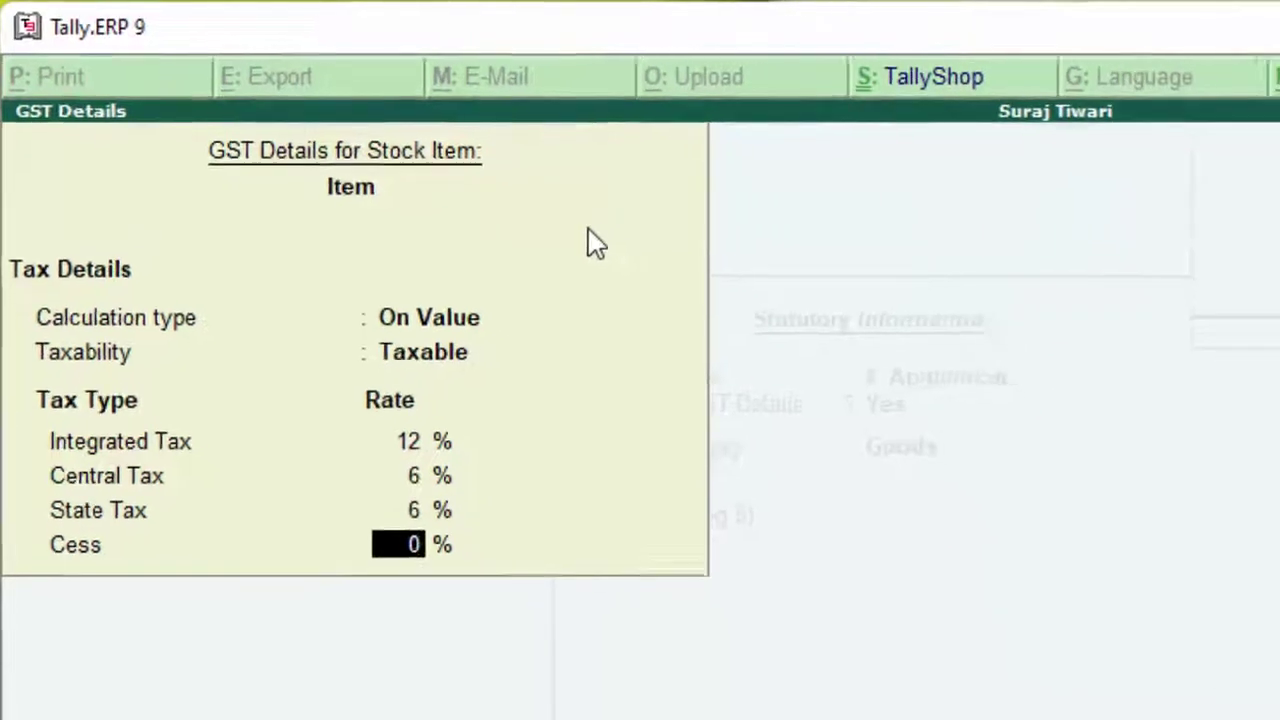
key(Return)
key(Return)
key(Return)
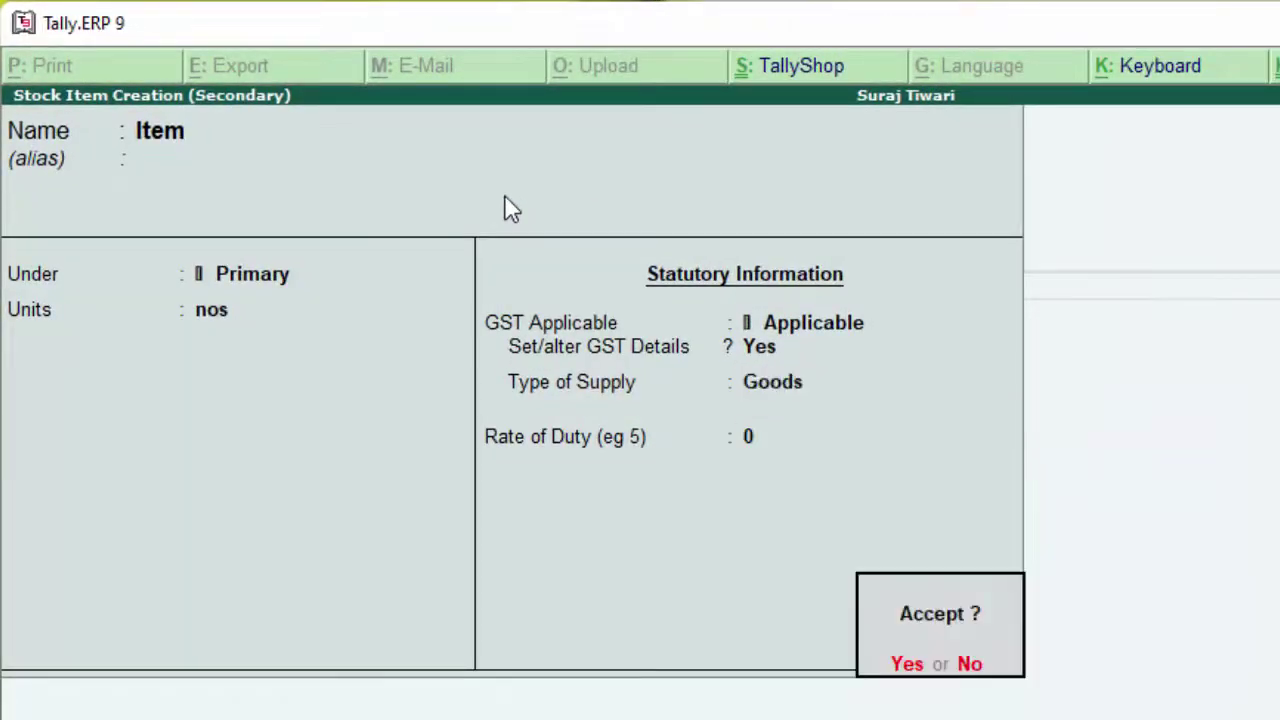
key(Return)
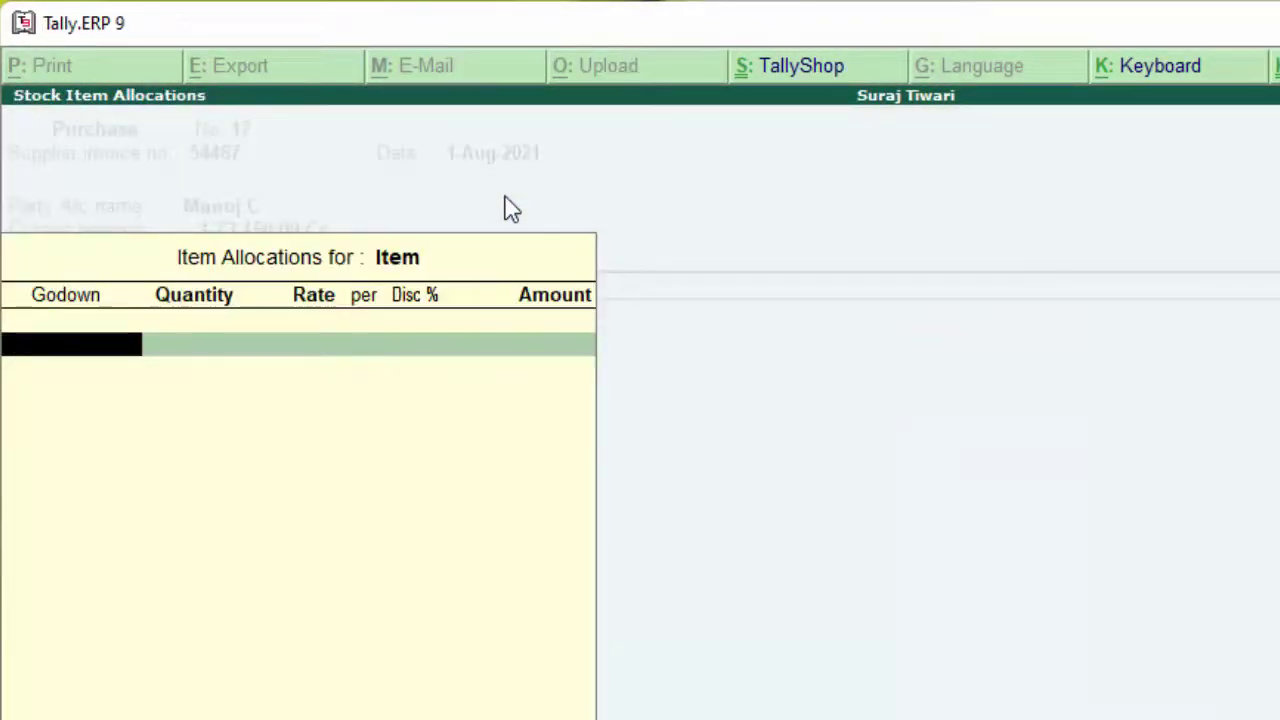
Step: Allocate 5 nos of Item from the Deoria godown at 2,000 each, totalling 10,000.00
text(D)
key(Return)
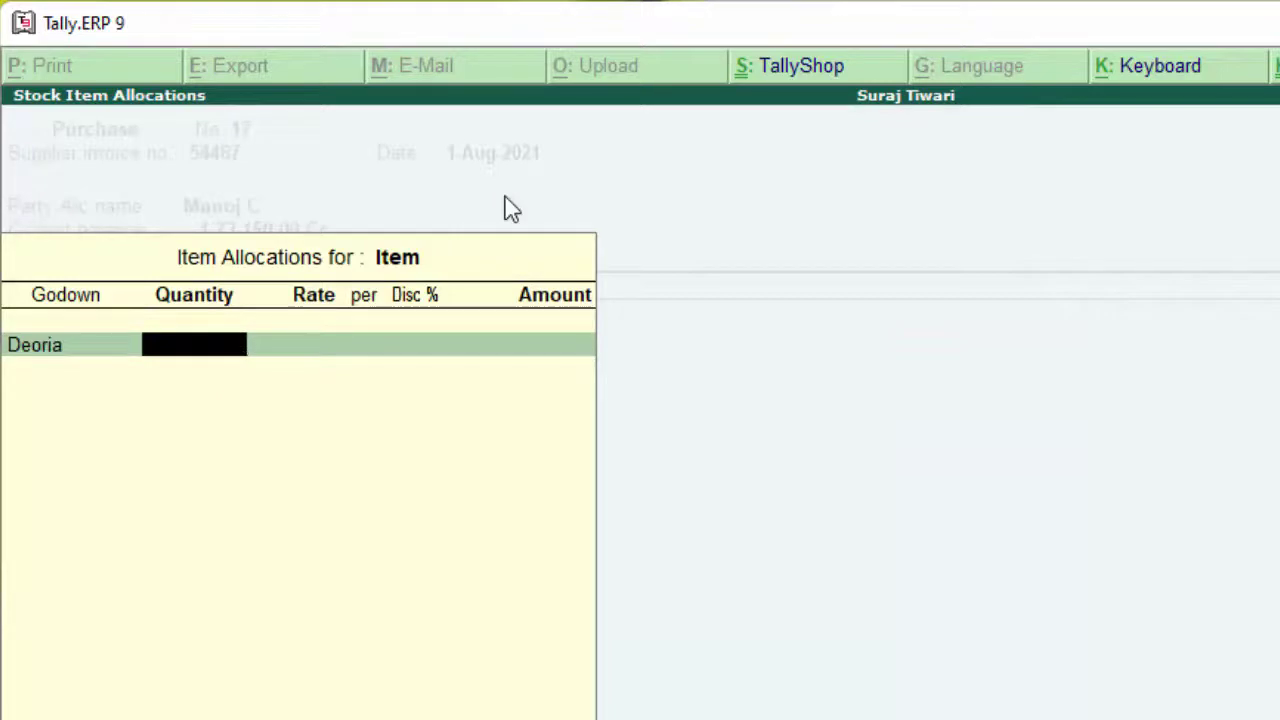
text(5)
key(Return)
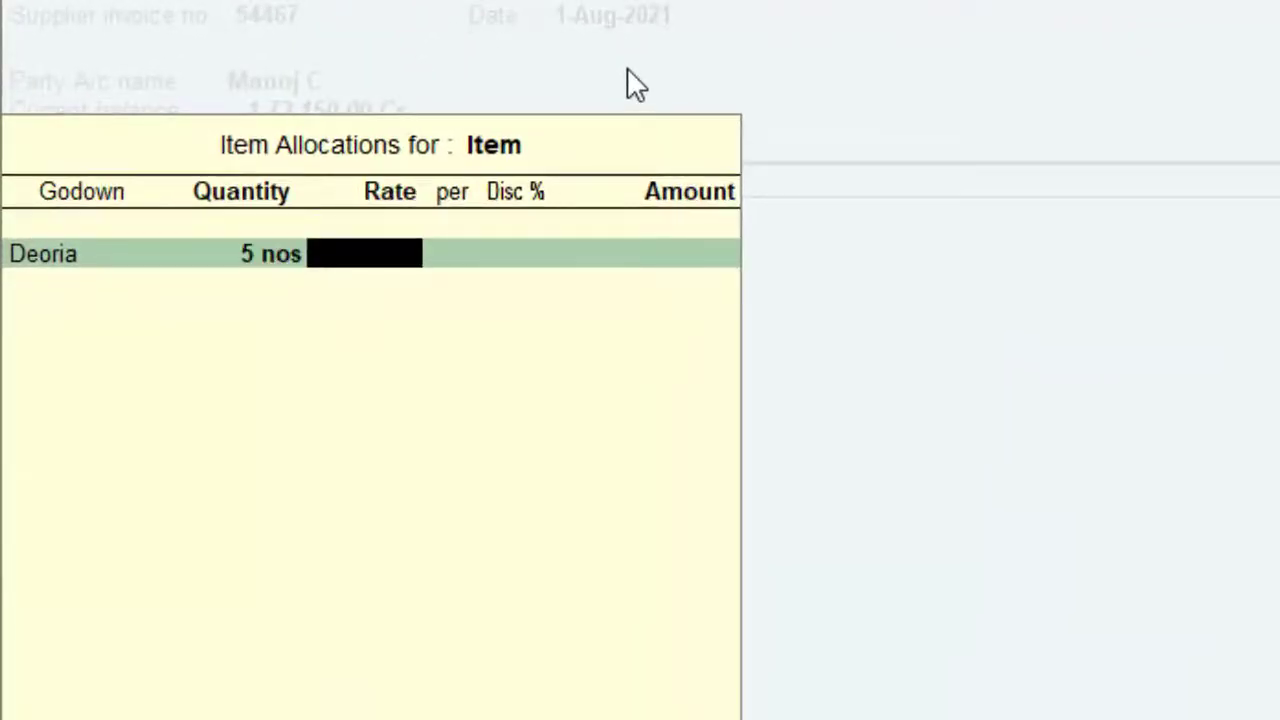
text(20)
text(00)
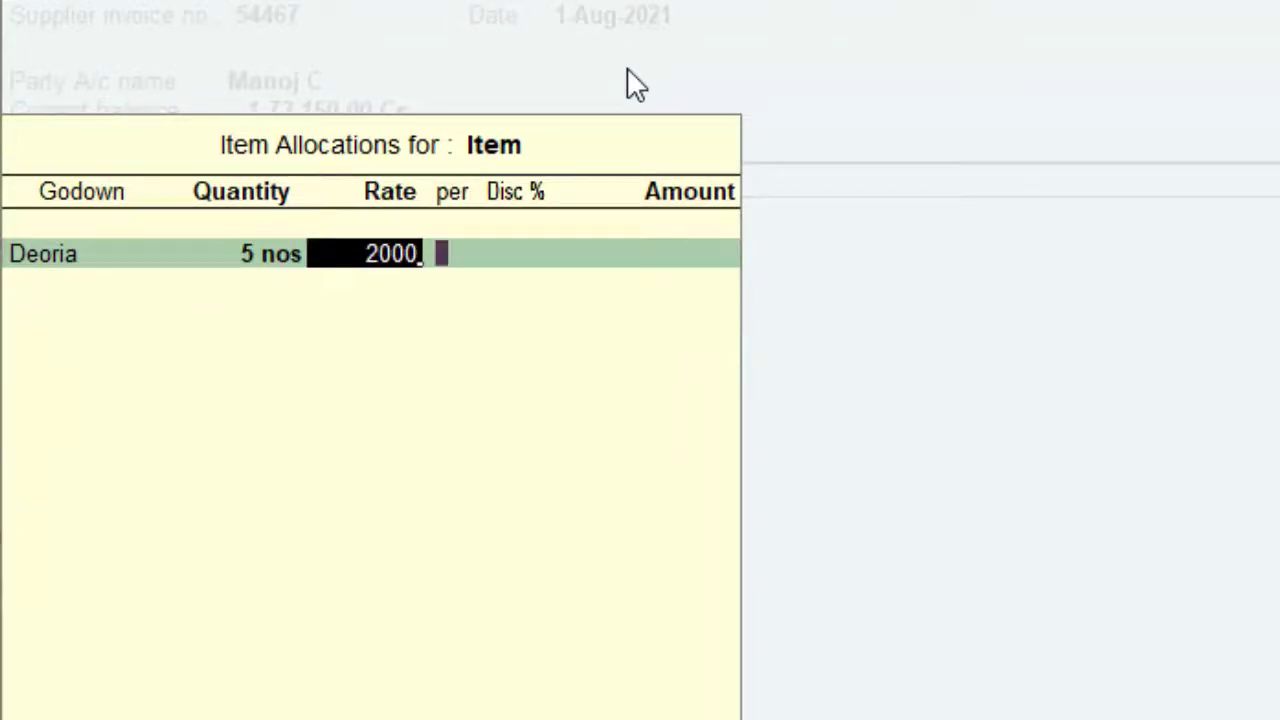
key(Return)
key(Return)
key(Return)
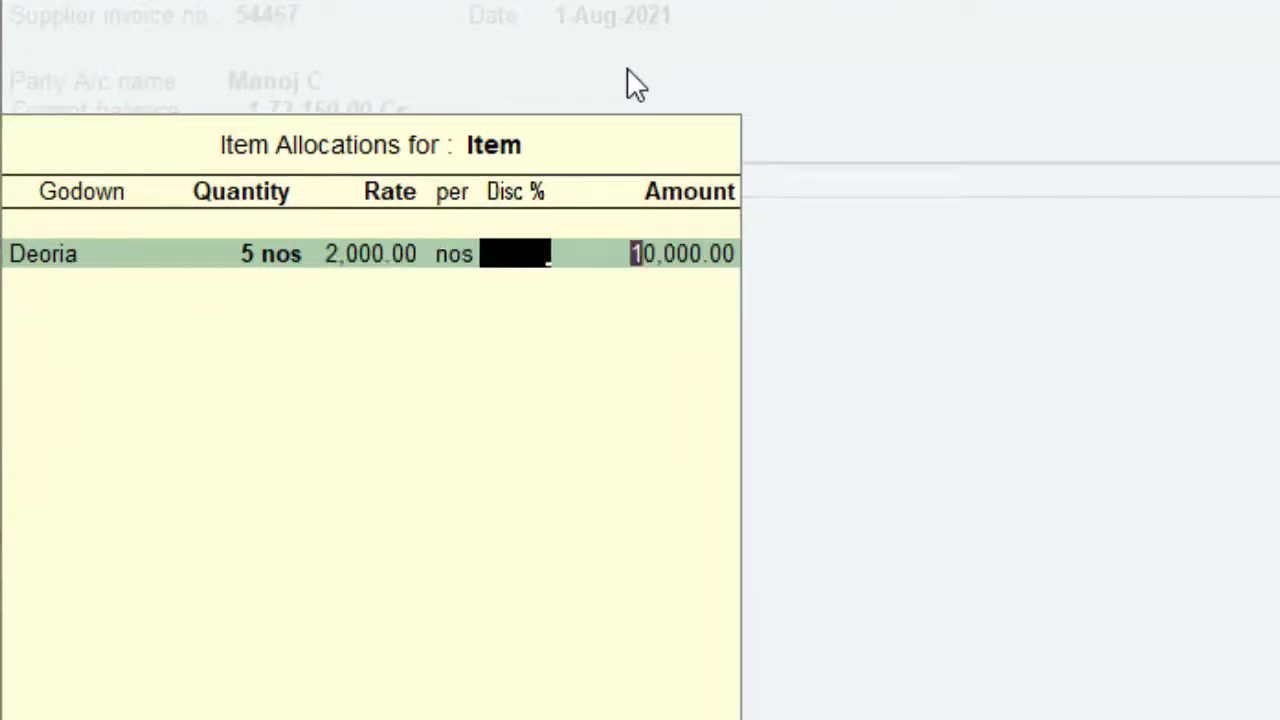
key(Return)
key(Return)
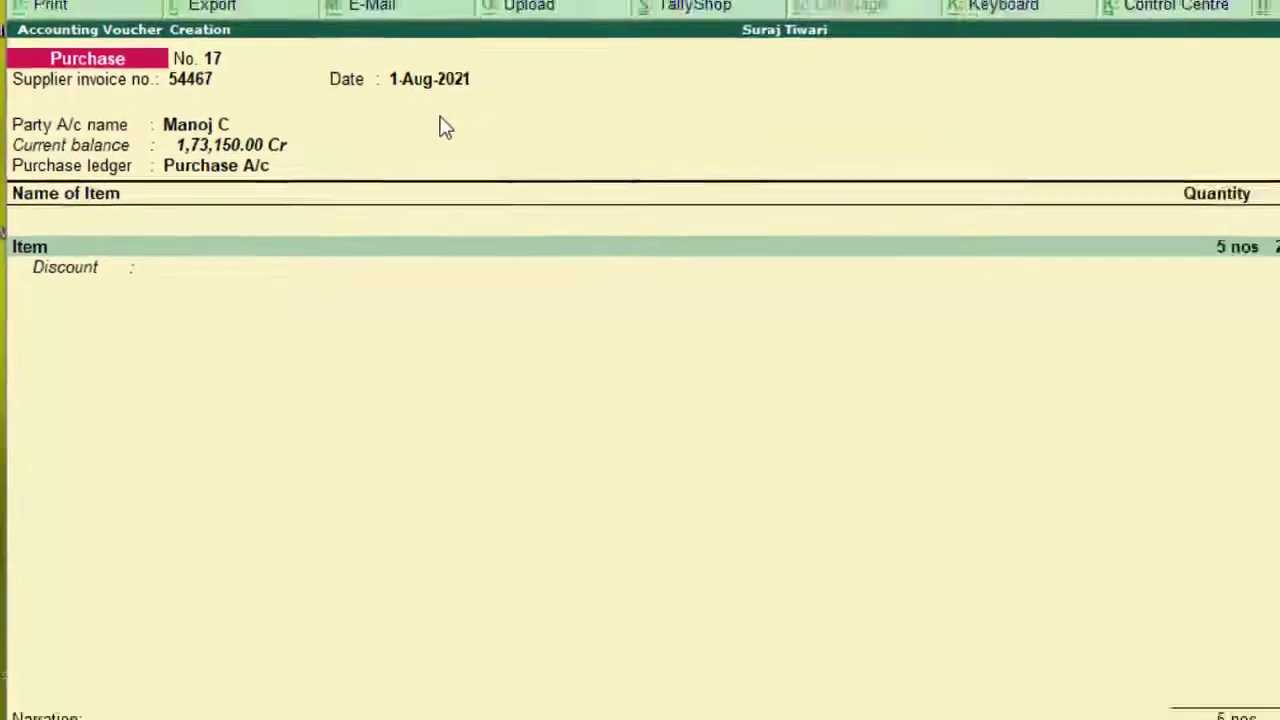
key(Return)
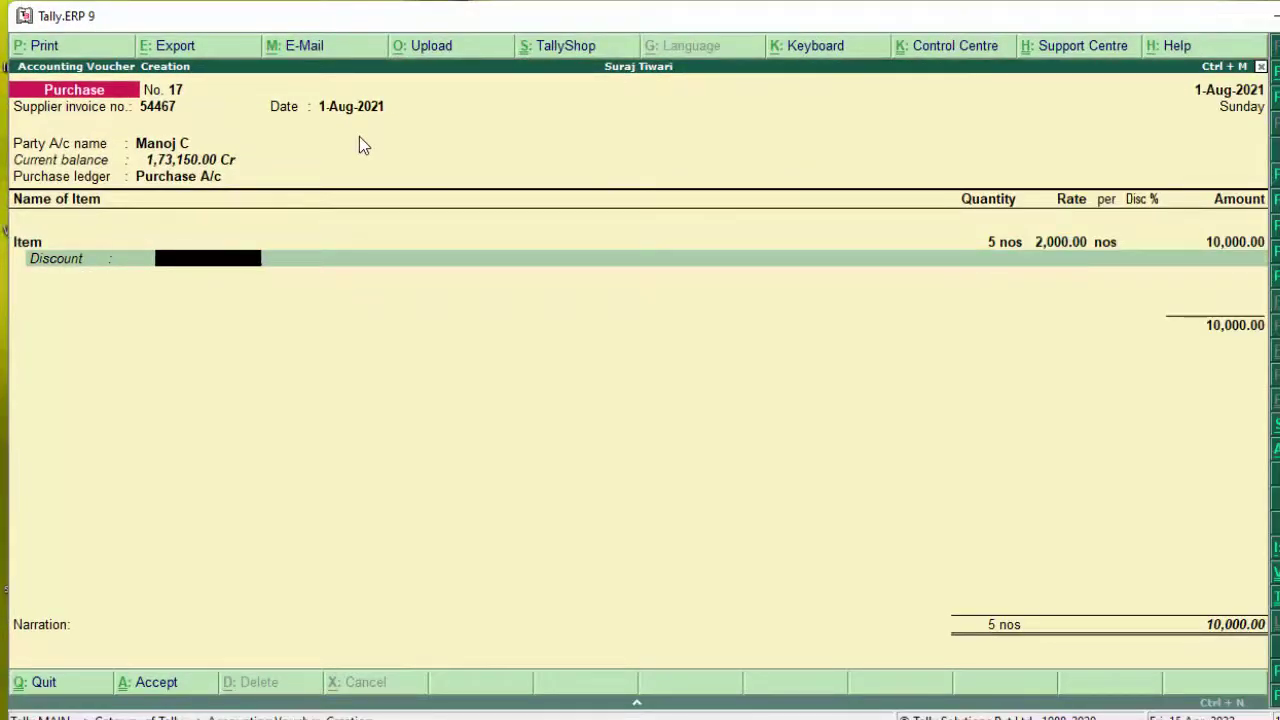
key(Return)
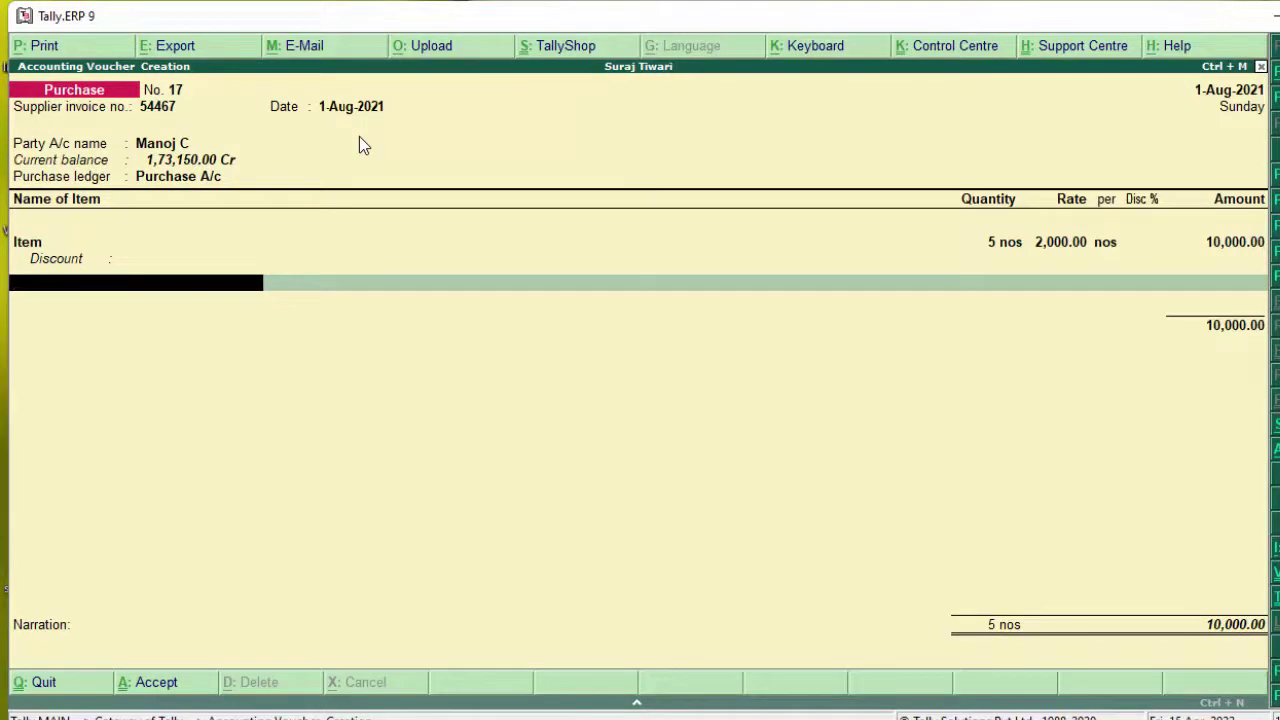
Step: Start another stock item named Item, then quit that form without saving
key(alt+c)
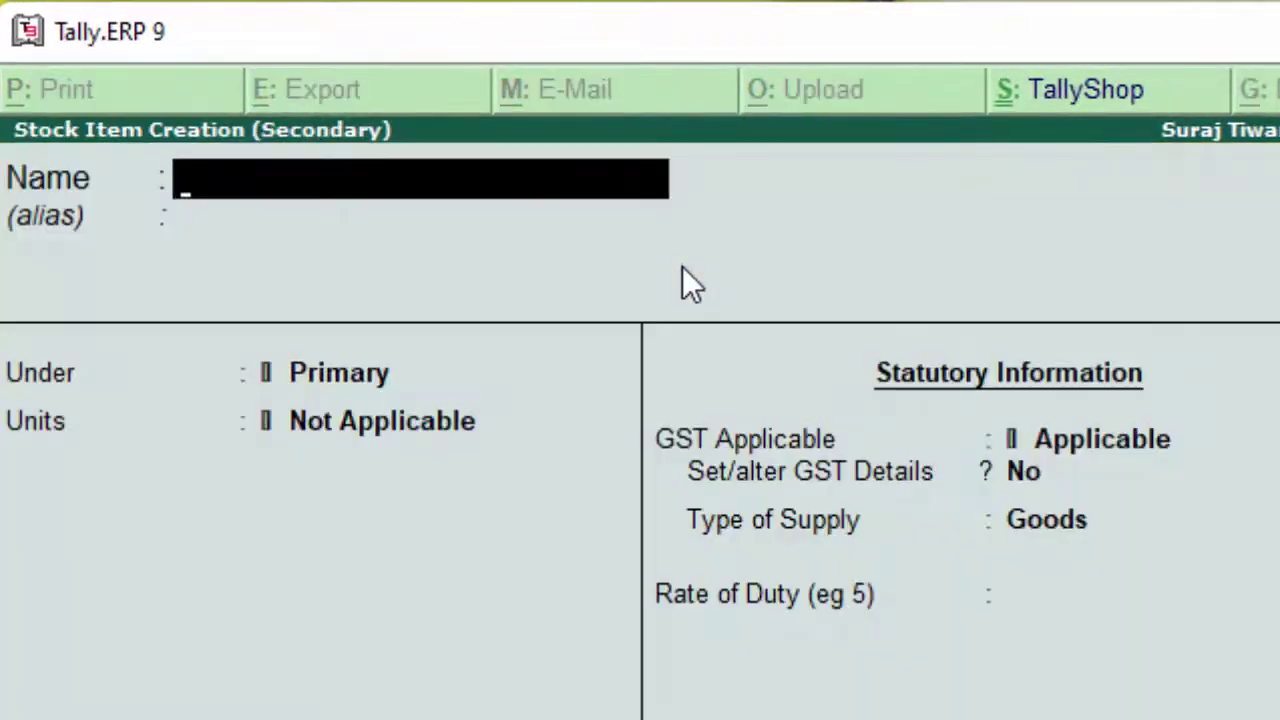
text(Item)
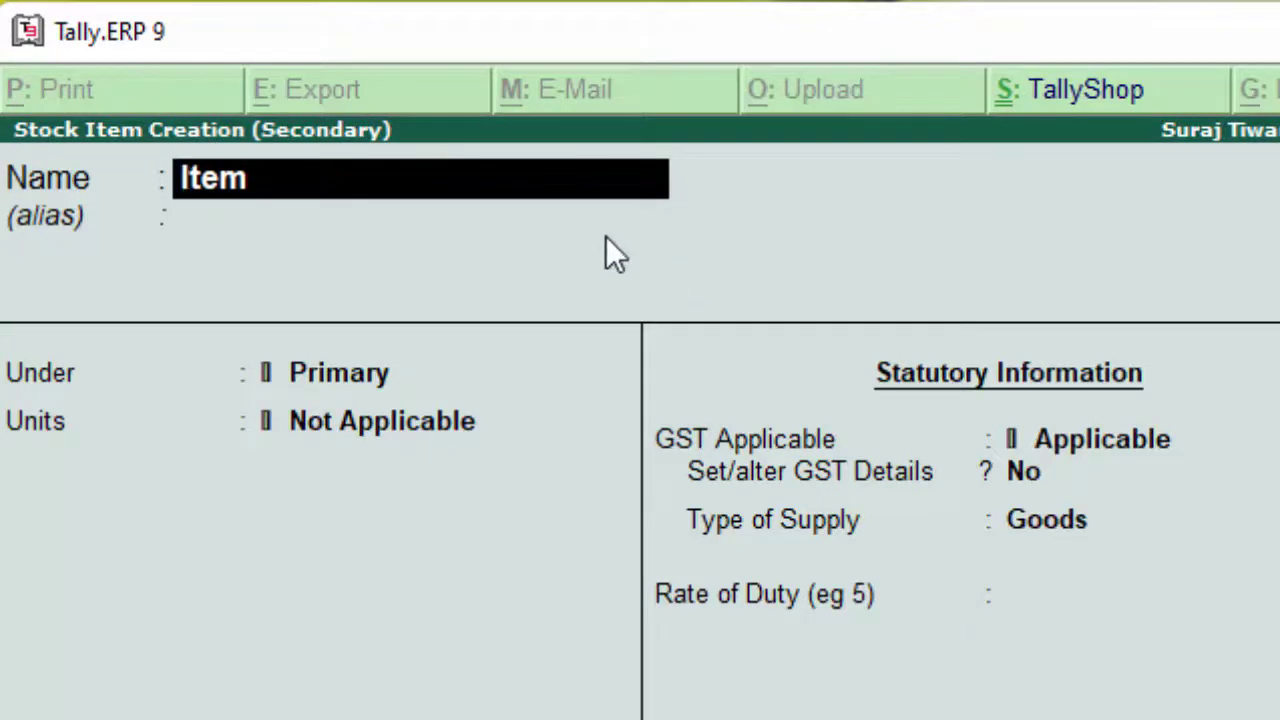
key(Escape)
key(Escape)
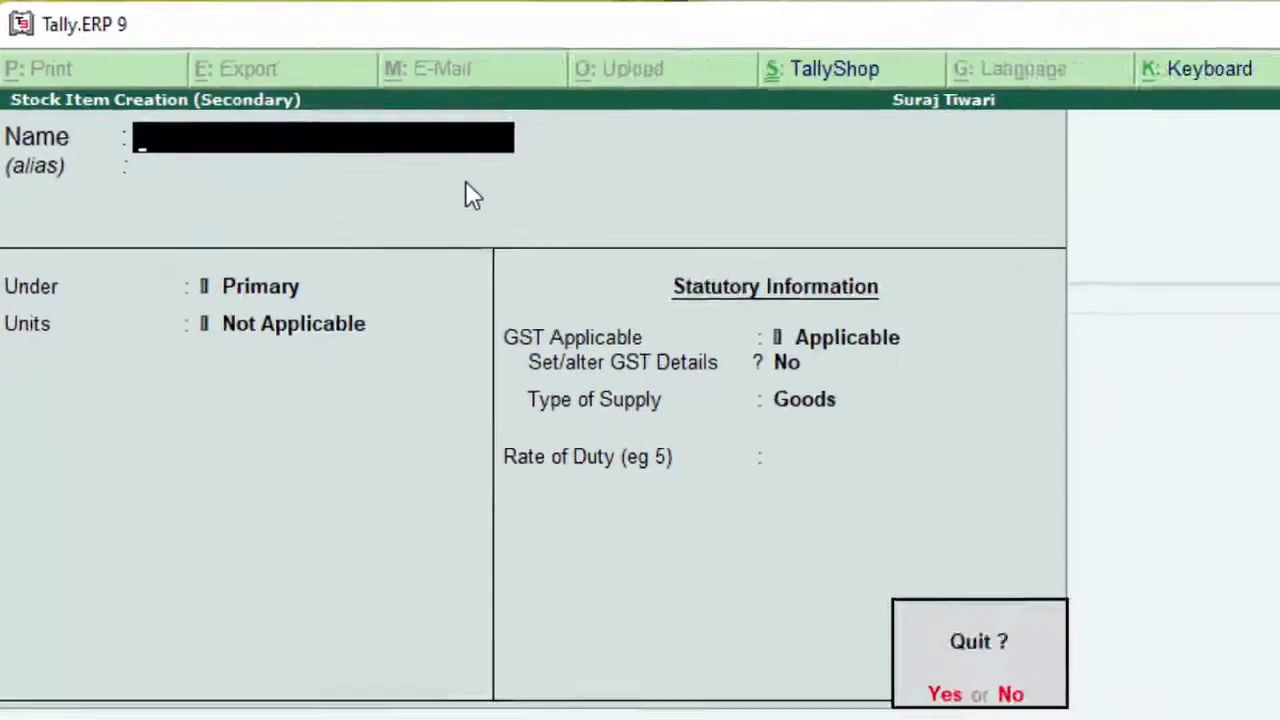
key(y)
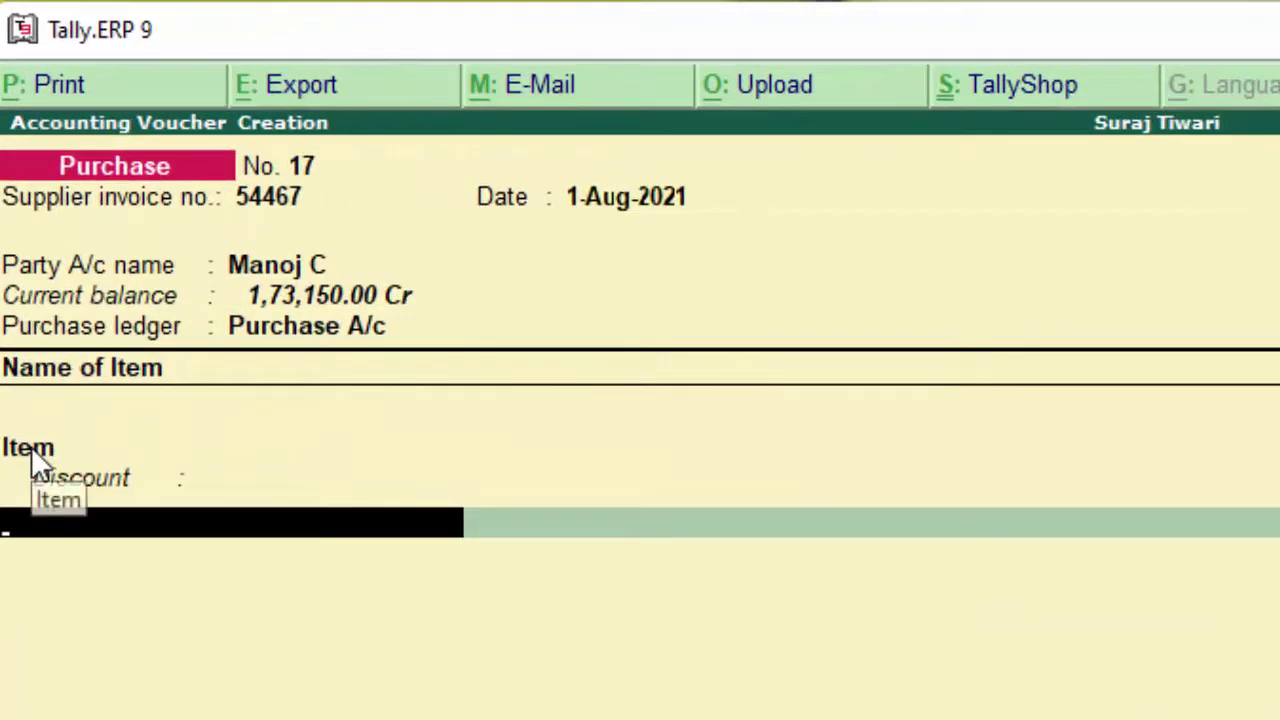
Step: Clear the item line, discard the unsaved voucher, and go to Inventory Info. on the Gateway
click(31, 446)
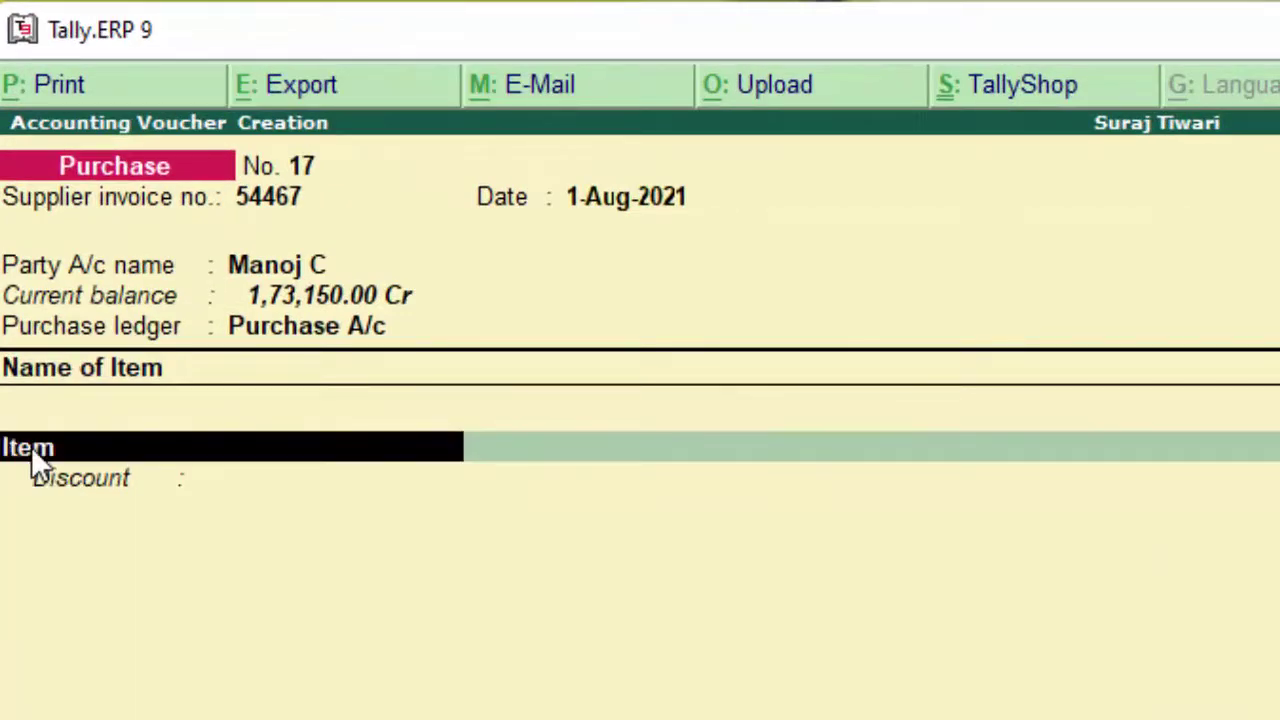
key(Escape)
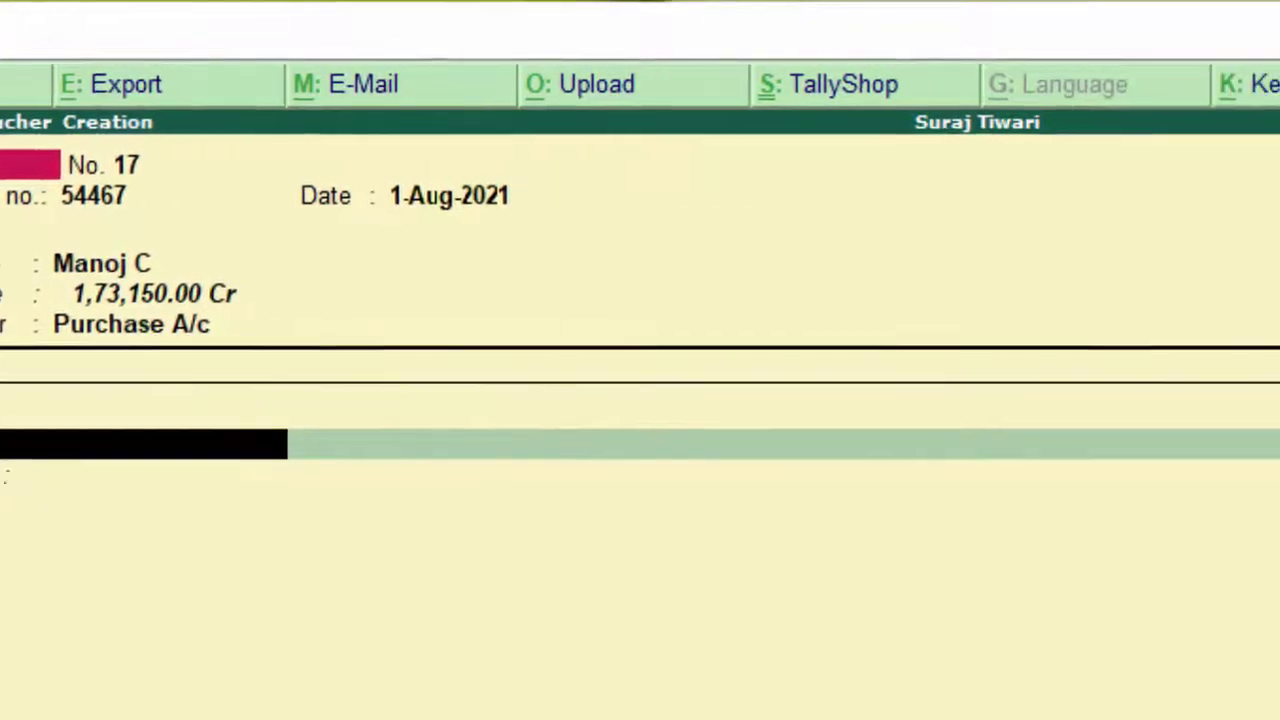
key(Escape)
key(Up)
key(Up)
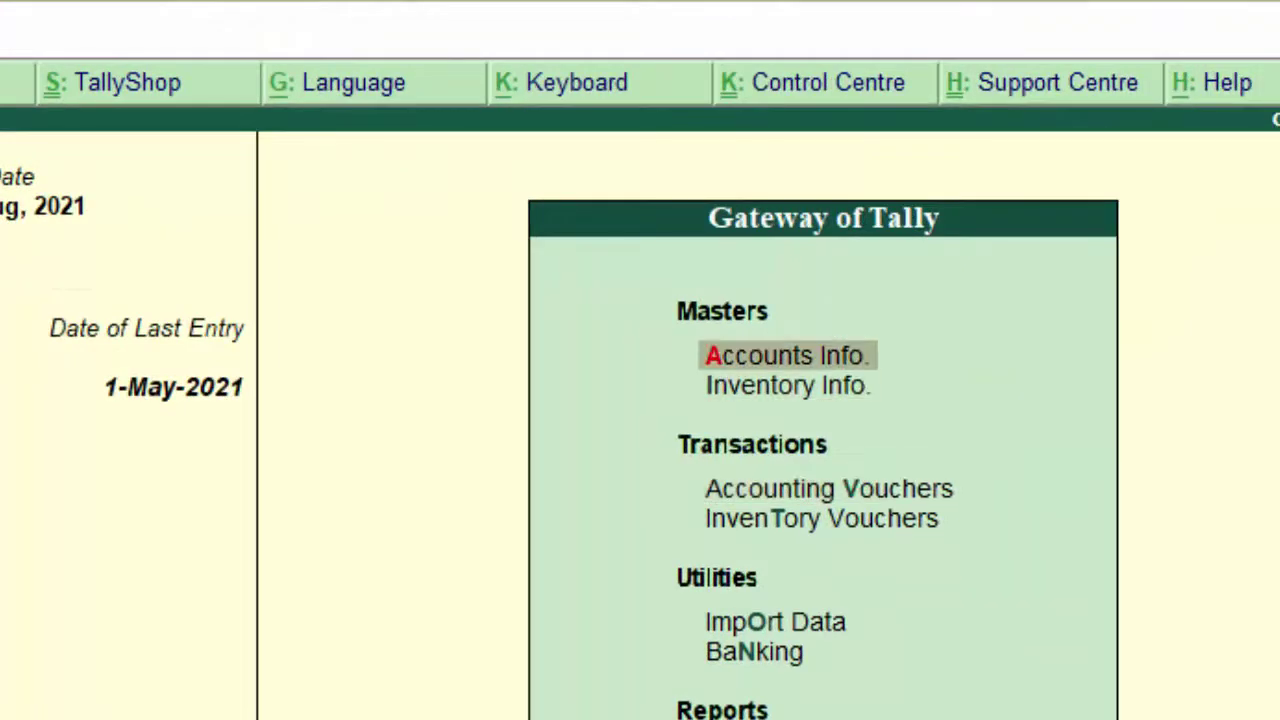
key(Down)
key(Return)
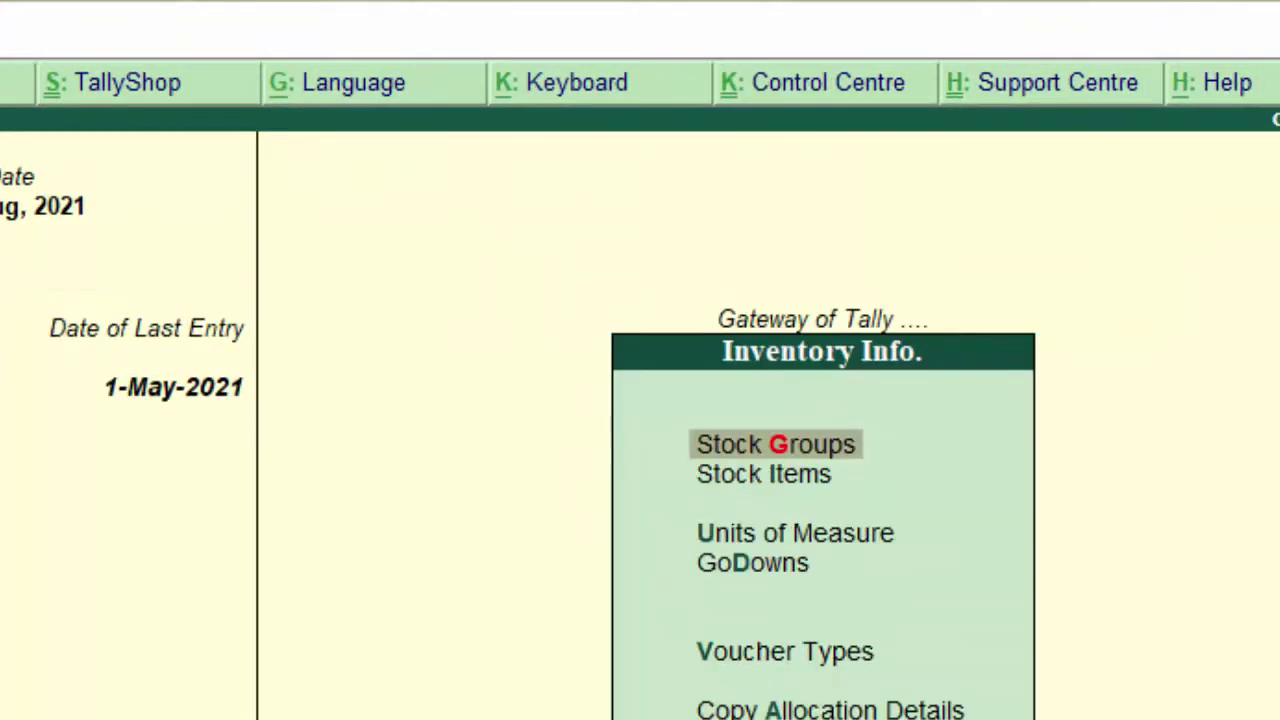
Step: Alter stock item Item to rename it 'Item 1', save, and return to the Gateway
key(Down)
key(Down)
key(Down)
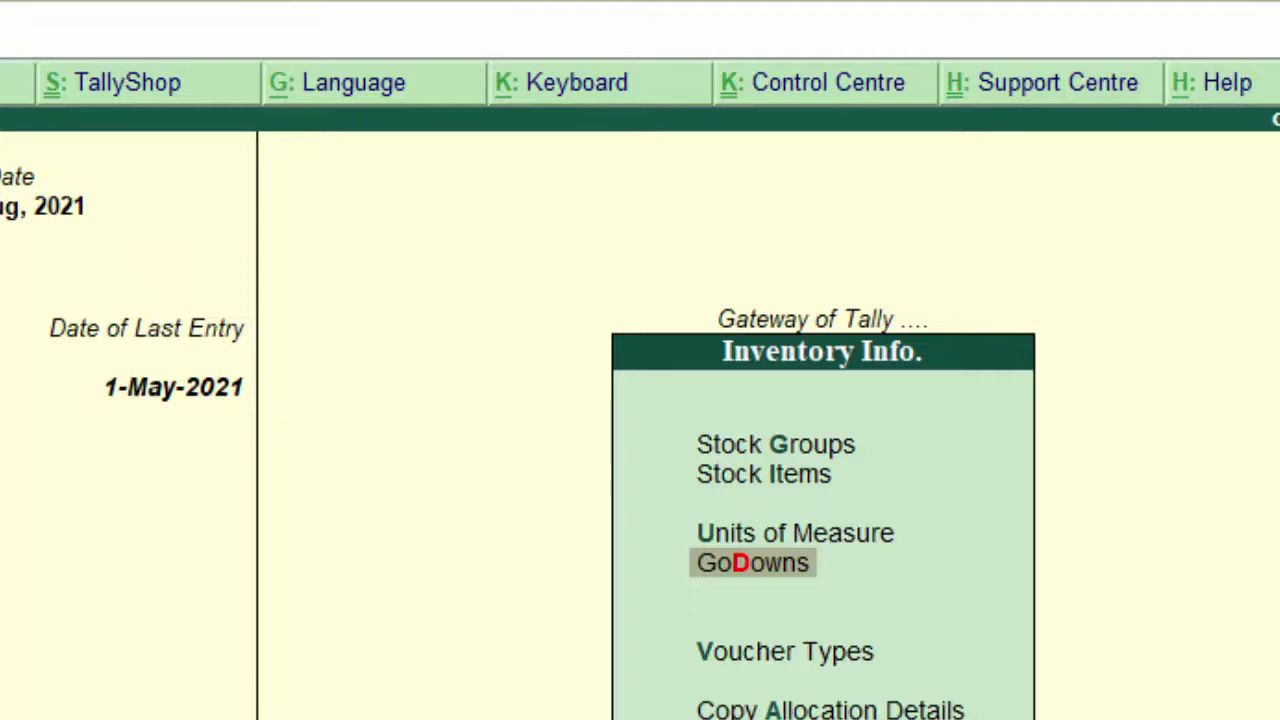
key(Up)
key(Up)
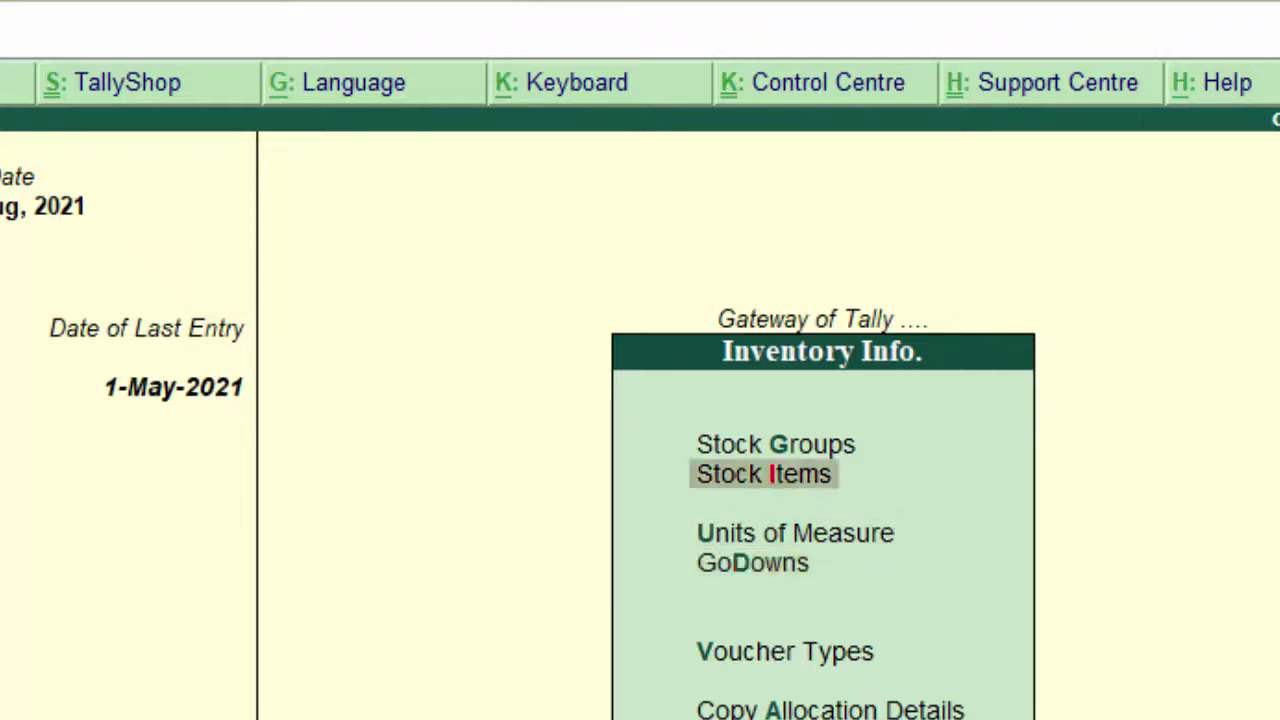
key(Return)
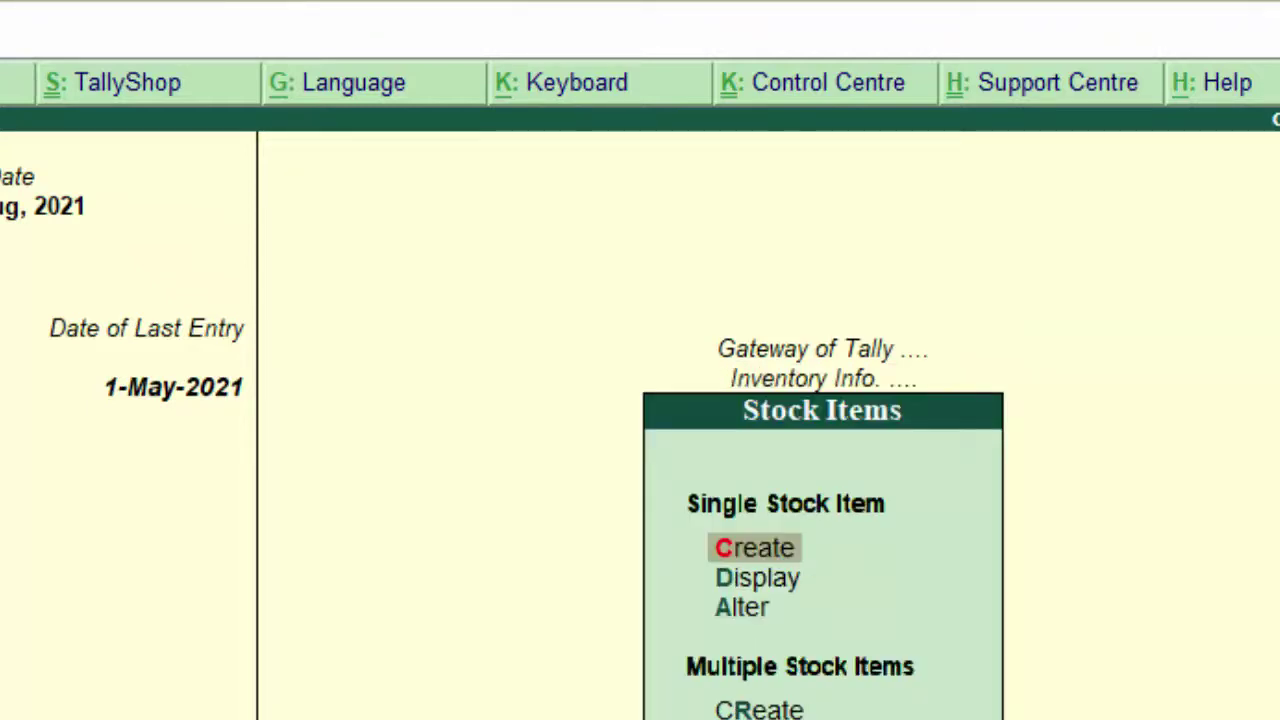
key(Down)
key(Down)
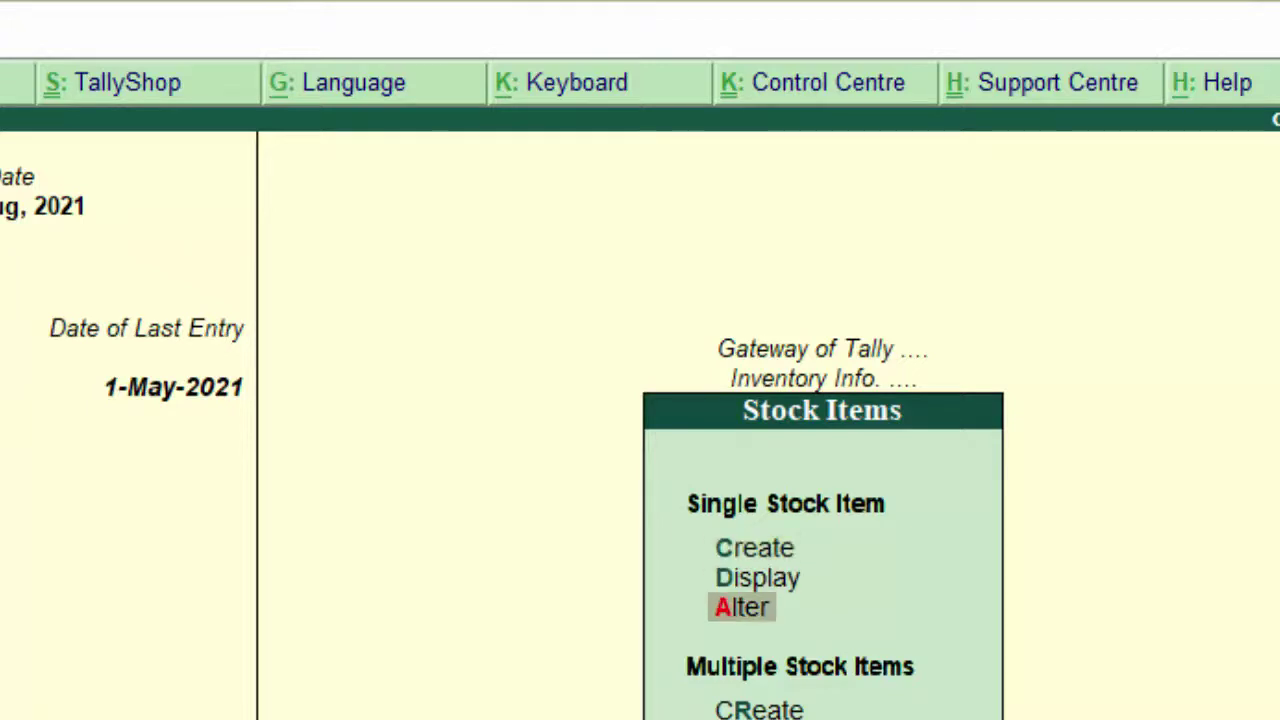
key(Return)
key(Return)
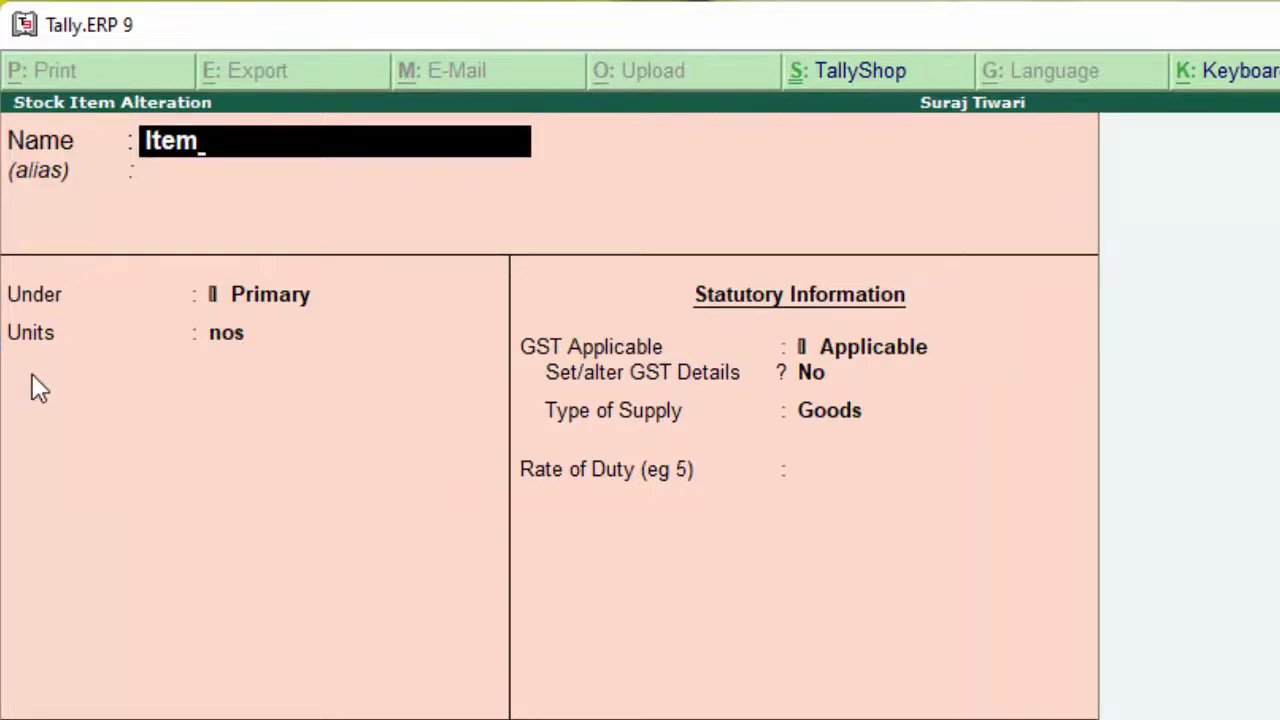
text(1)
key(ctrl+a)
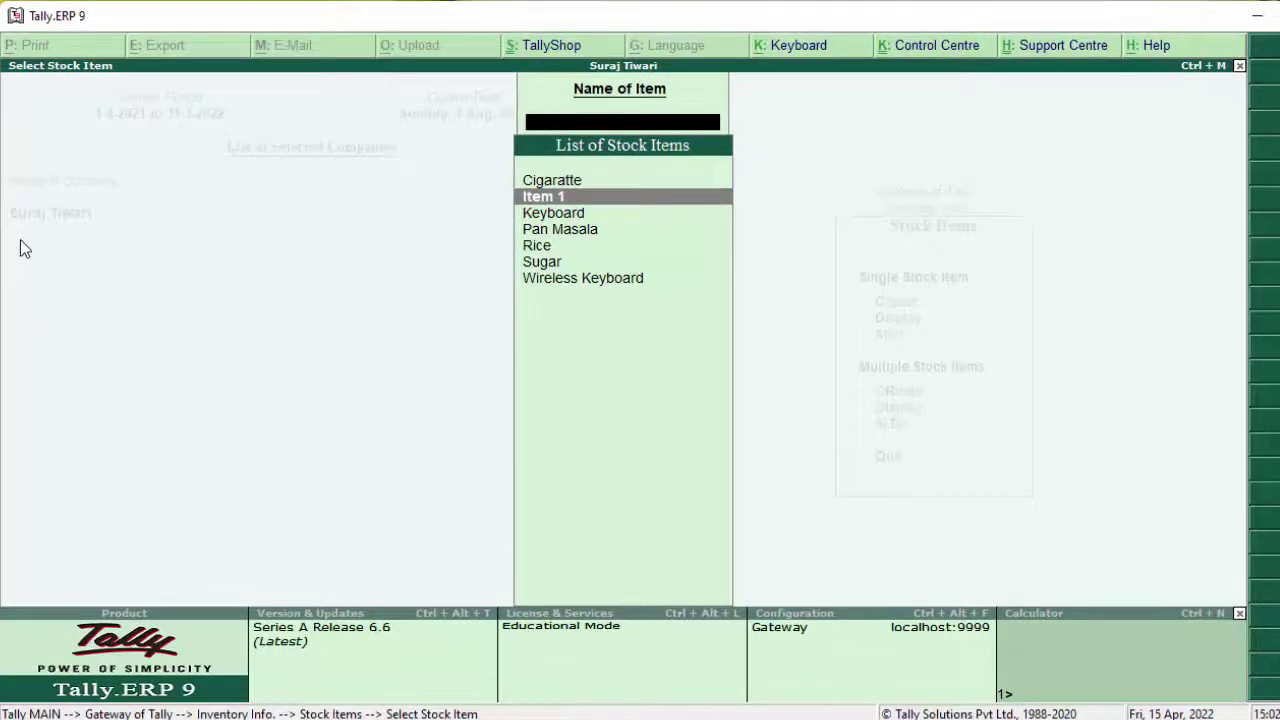
key(Escape)
key(Escape)
key(Escape)
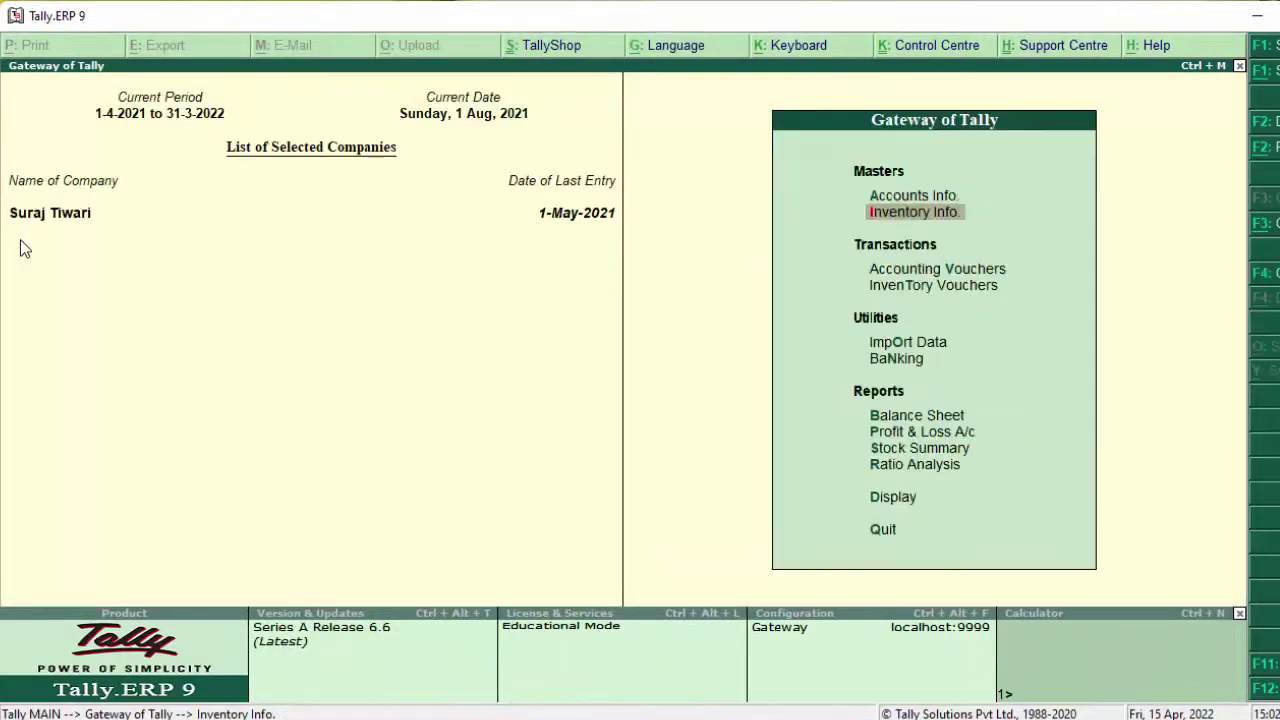
Step: Reopen the purchase voucher, enter the supplier invoice number, and accept the supplier party
text(v)
text(4)
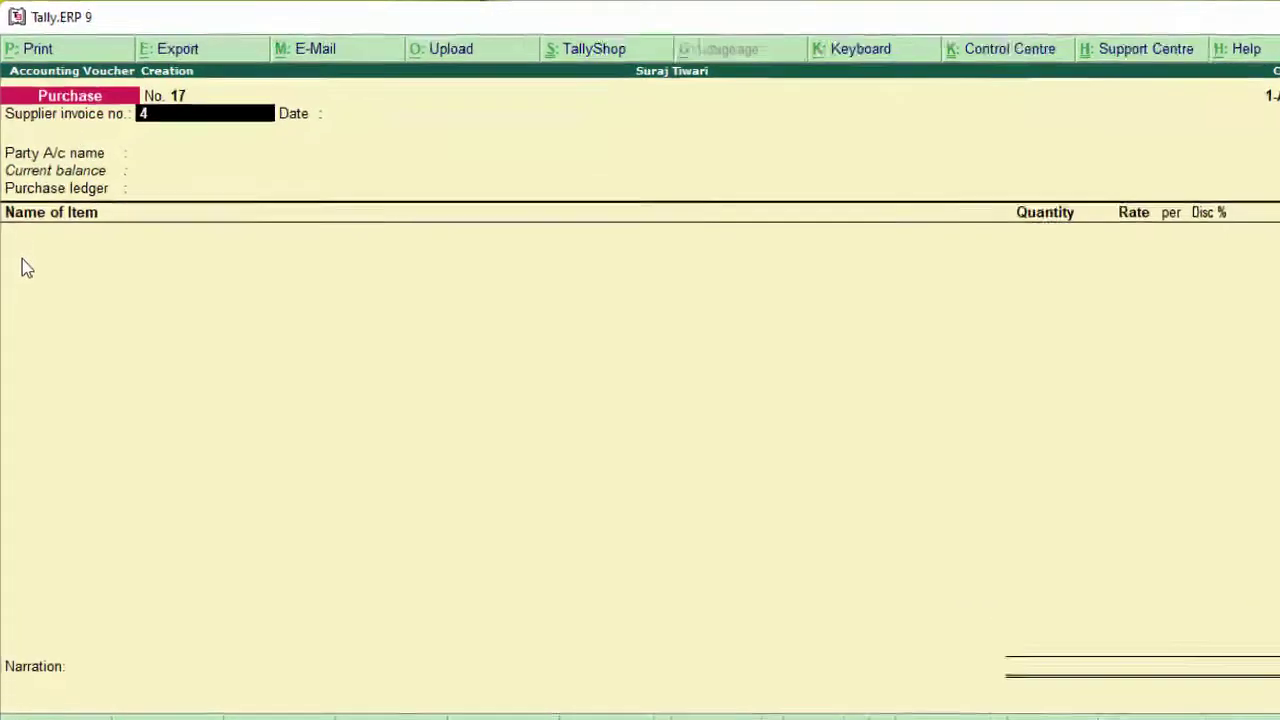
text(6758)
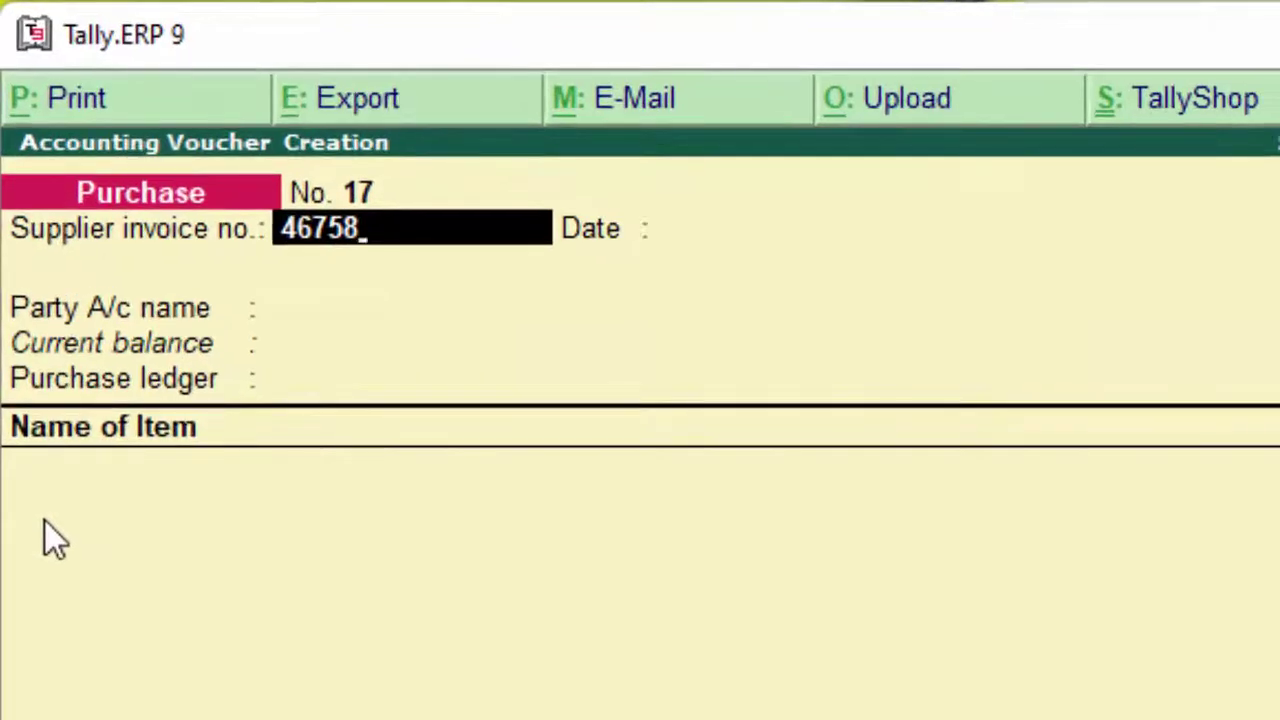
key(Return)
key(Return)
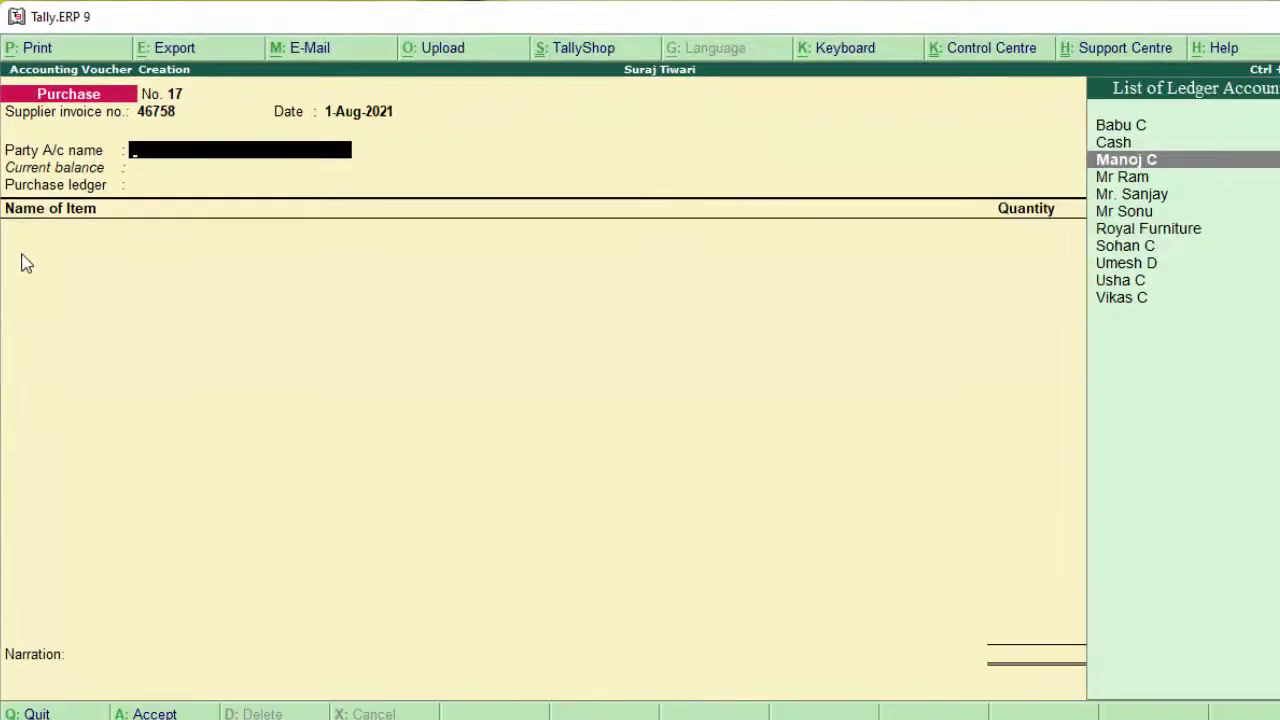
key(Return)
key(Return)
key(Return)
key(Return)
key(Return)
key(Return)
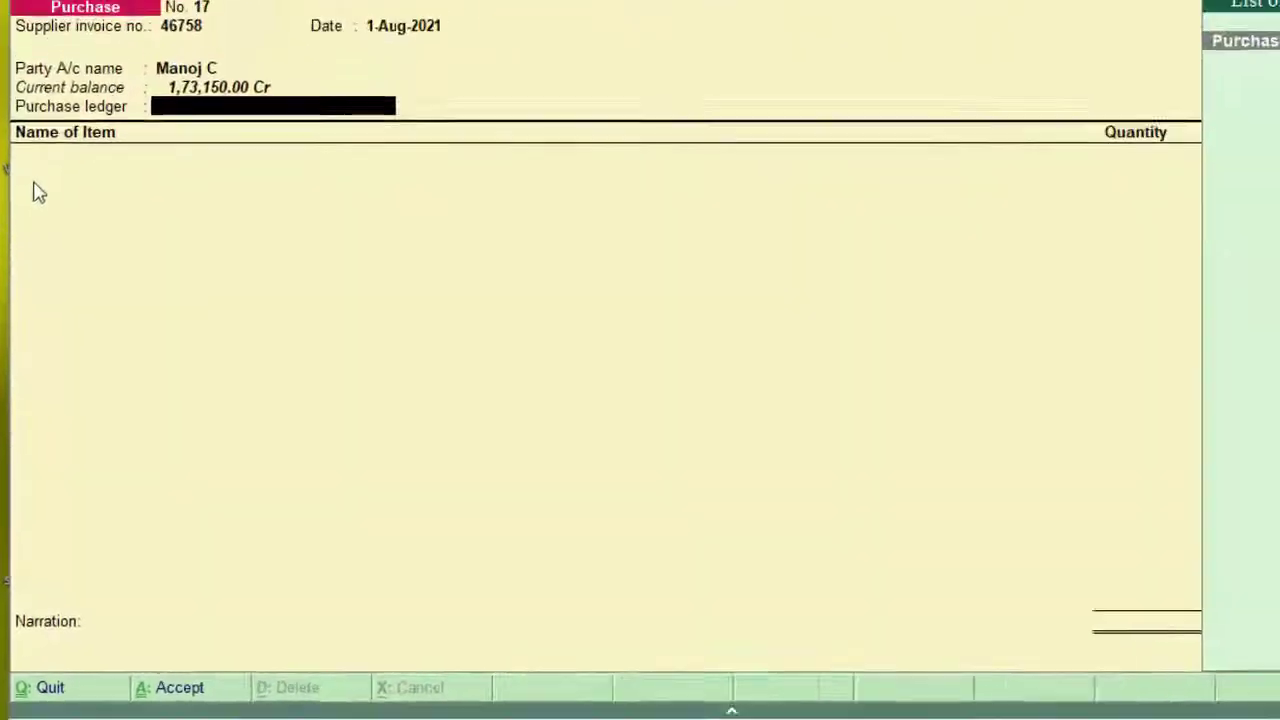
key(Return)
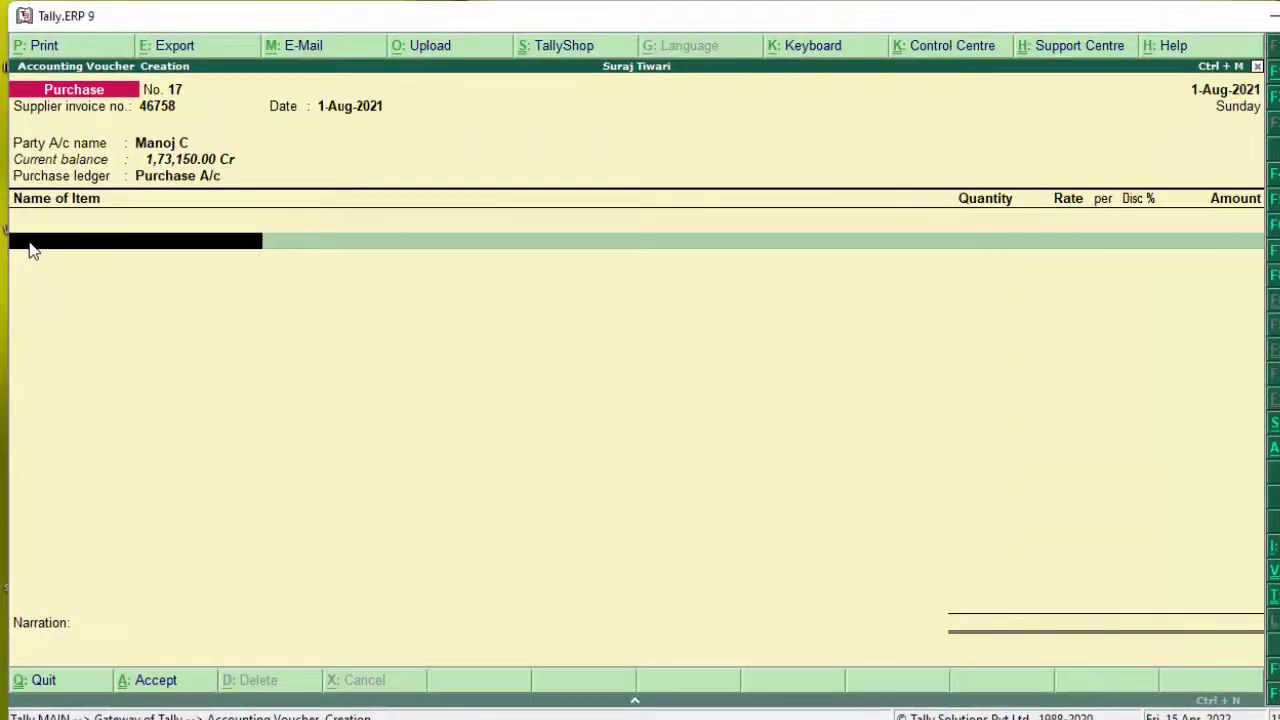
Step: Add Item 1 from the Deoria godown: 5 nos at 2,000, totalling 10,000
text(I)
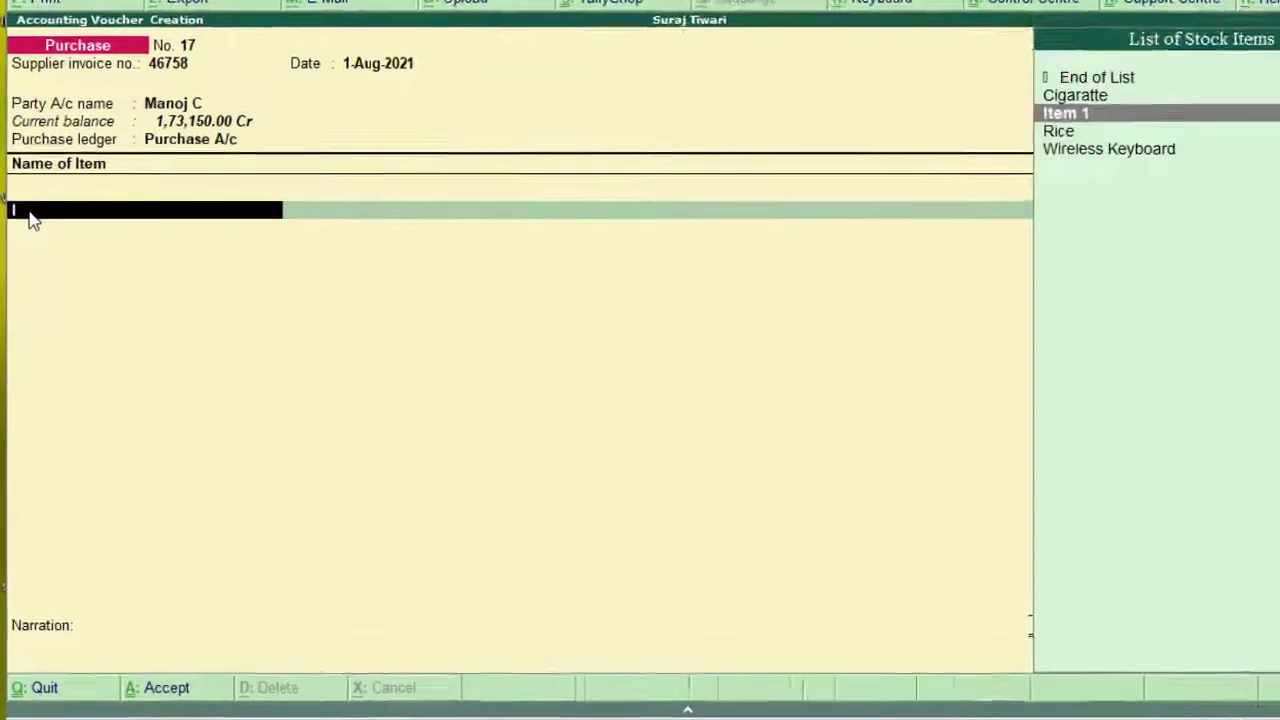
key(Return)
text(D)
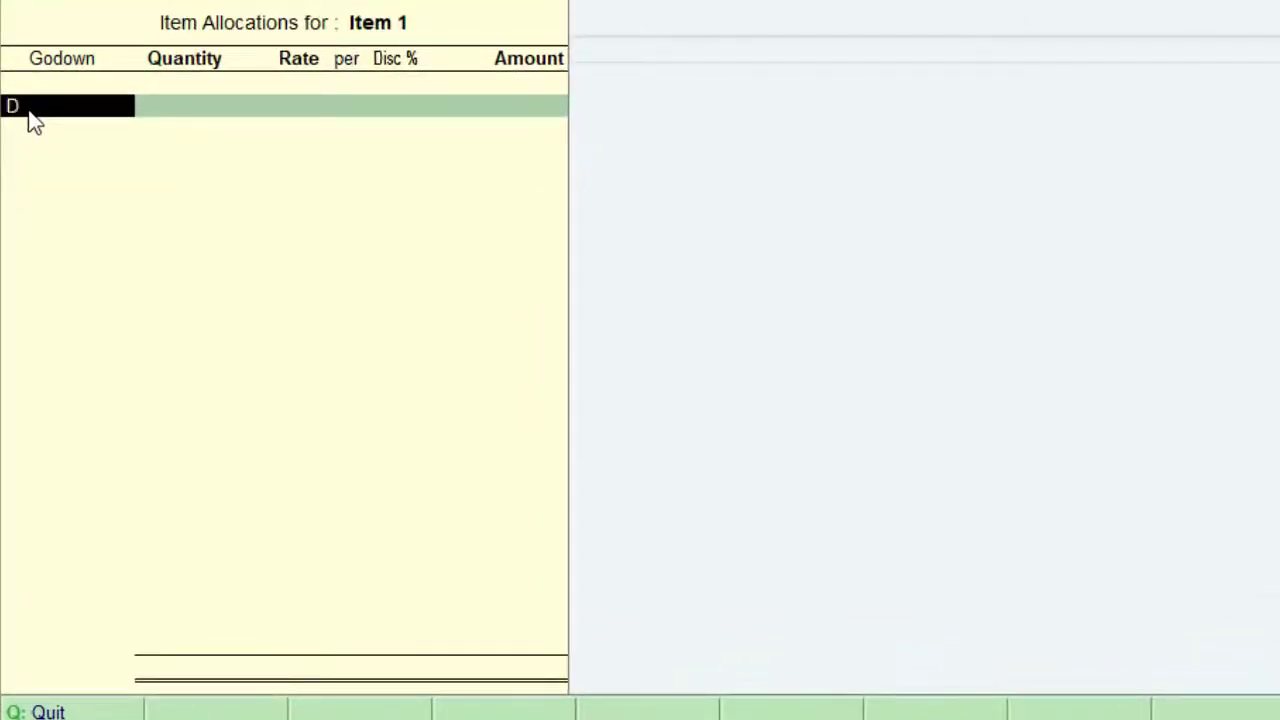
key(Return)
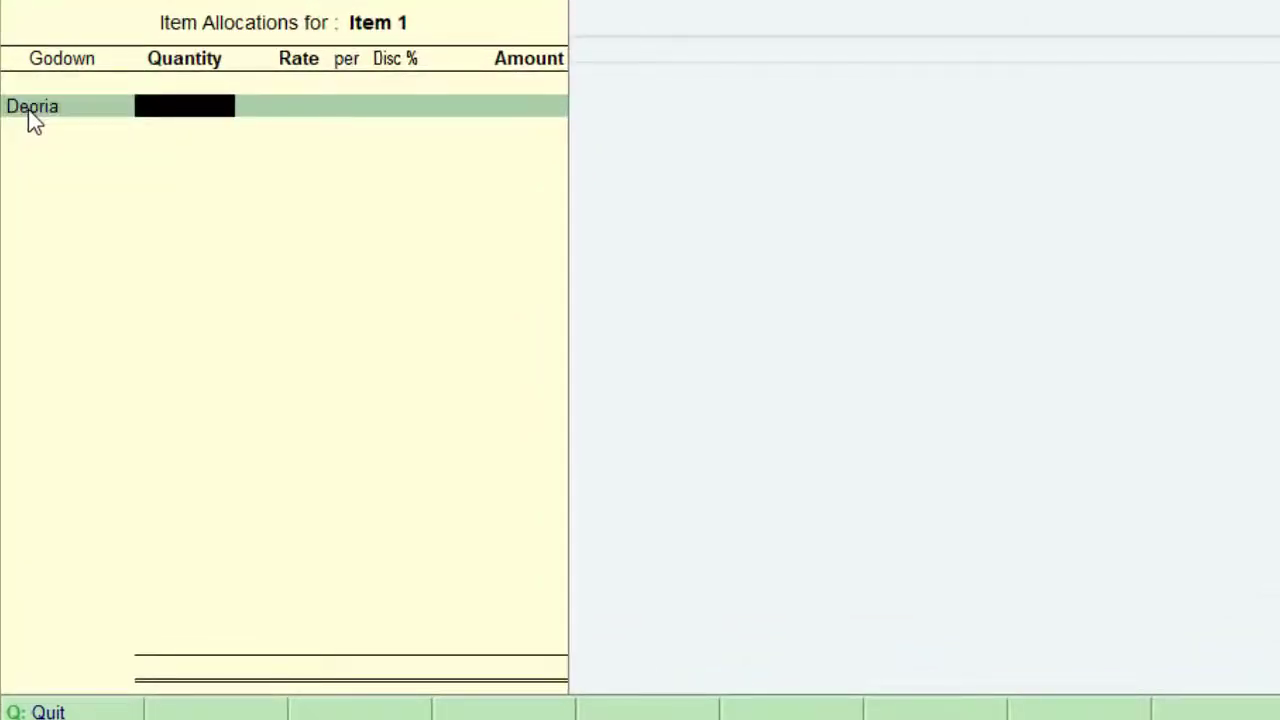
text(5)
key(Return)
text(2)
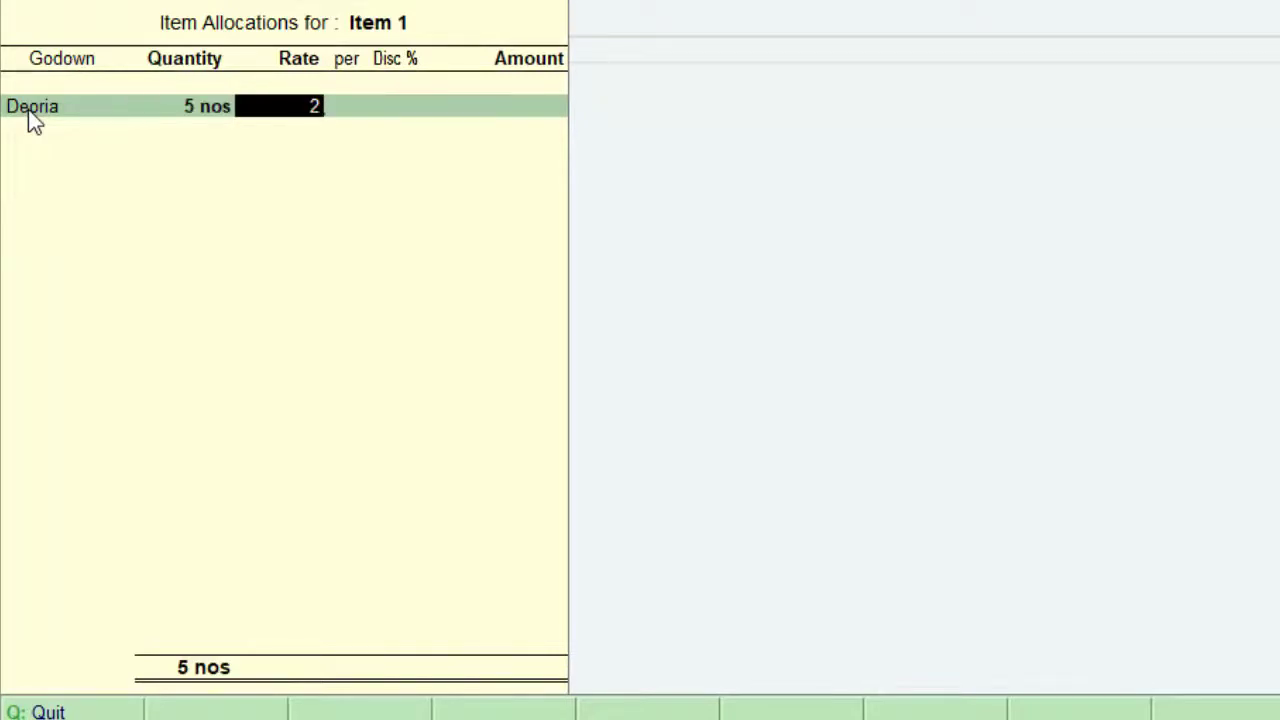
text(,000)
key(Return)
key(Return)
key(Return)
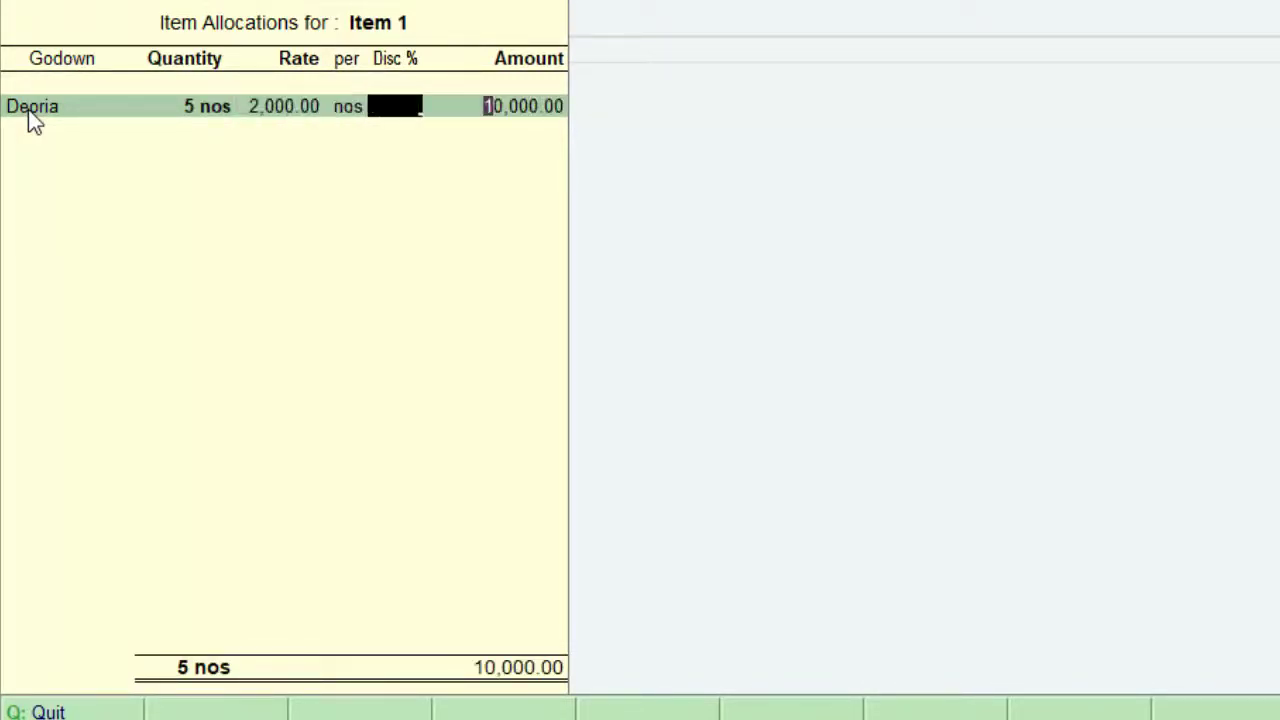
key(Return)
key(Return)
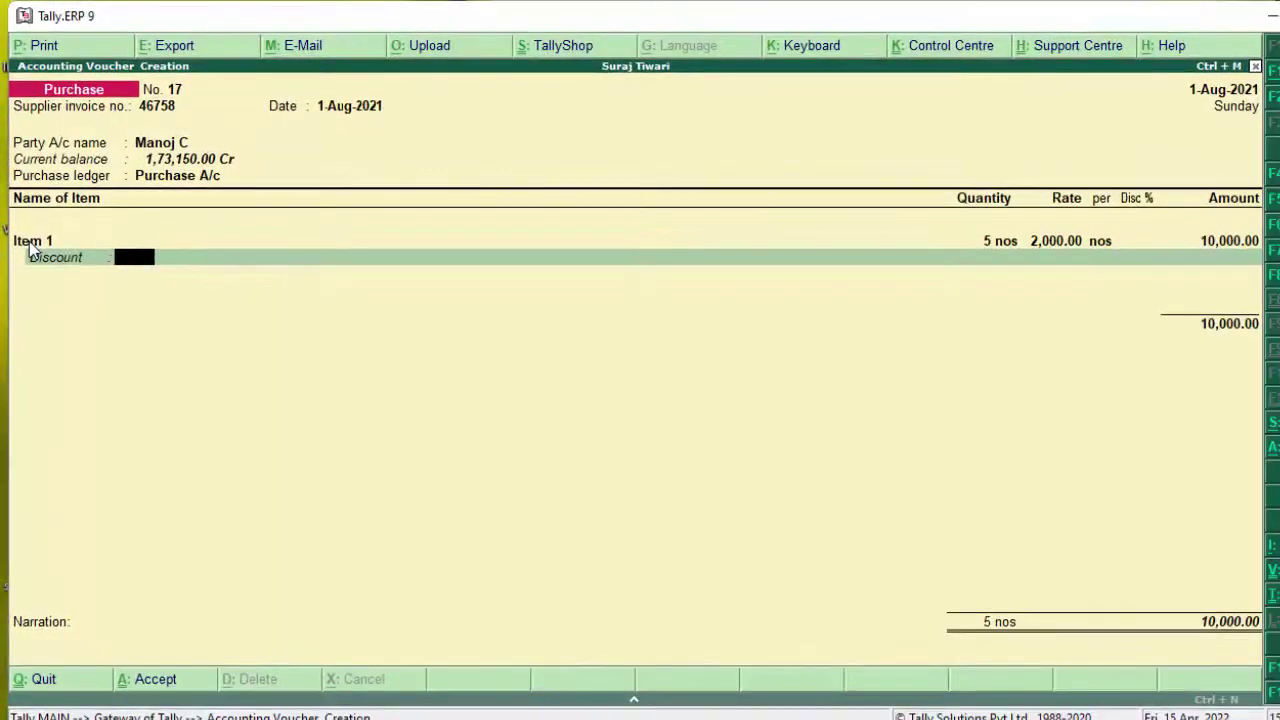
key(Return)
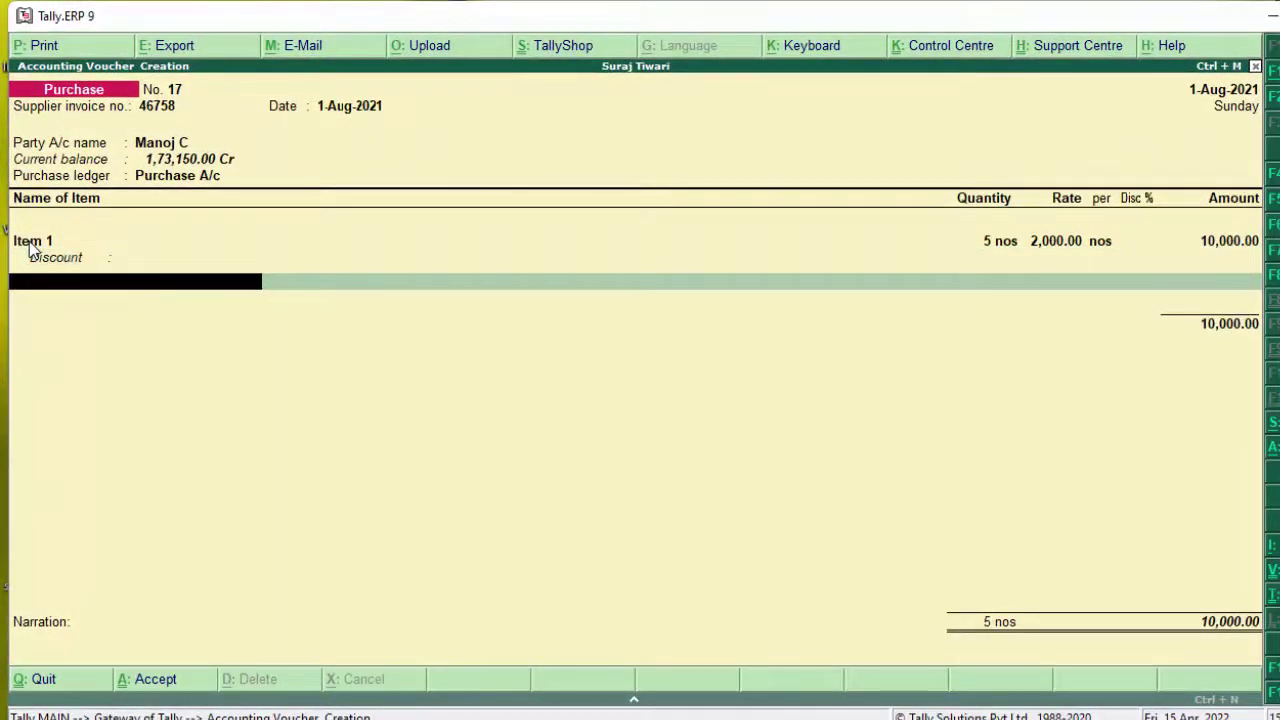
Step: Create stock item 'Item 2' under Primary with unit nos
key(alt+c)
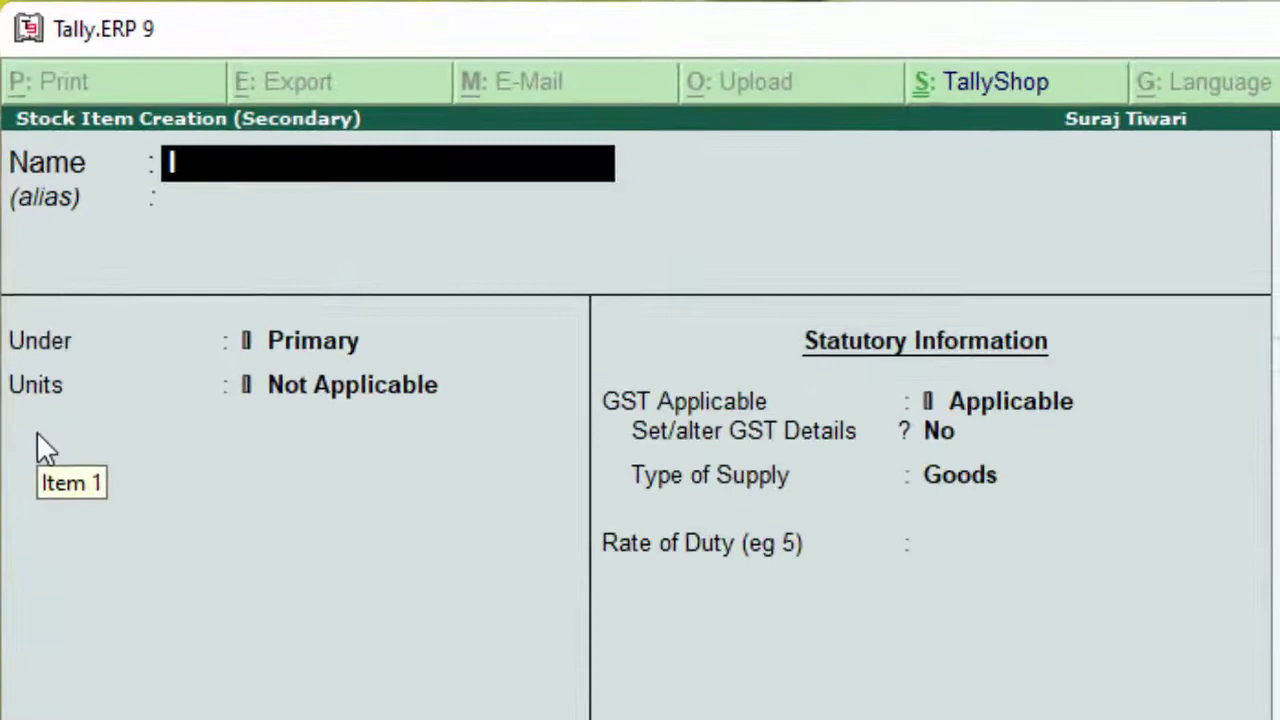
text(It)
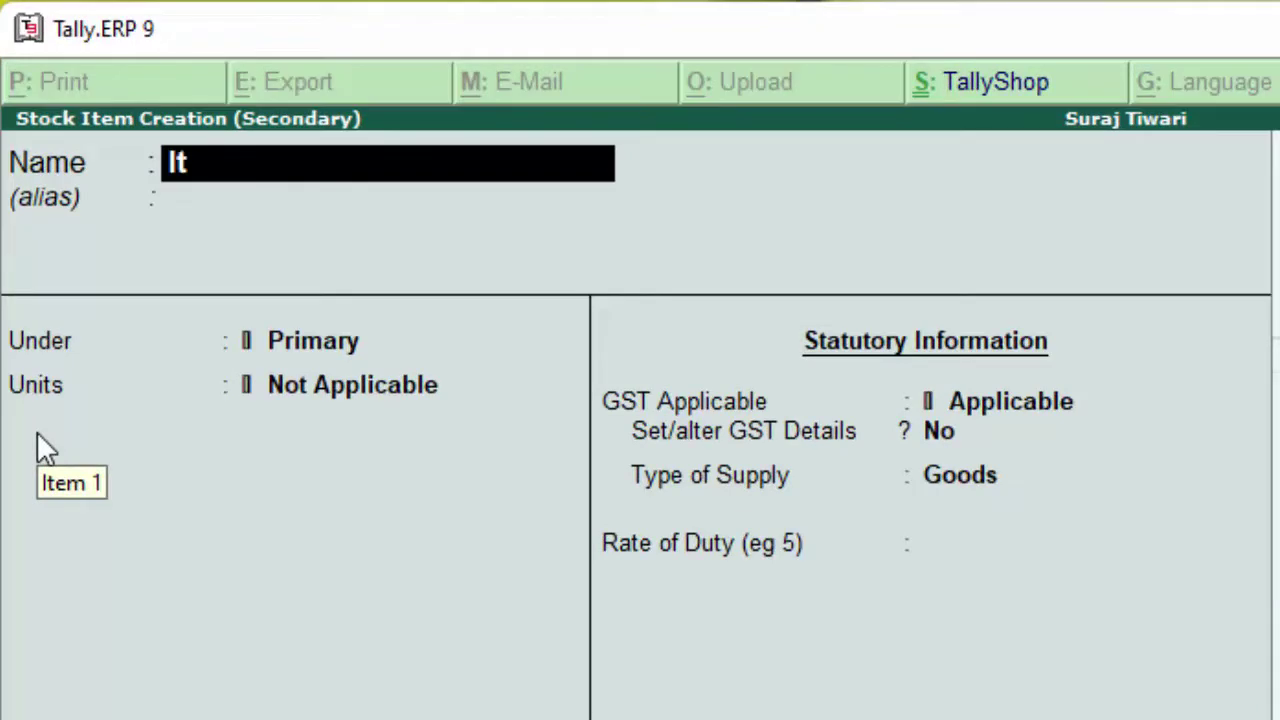
text(em 2)
key(Return)
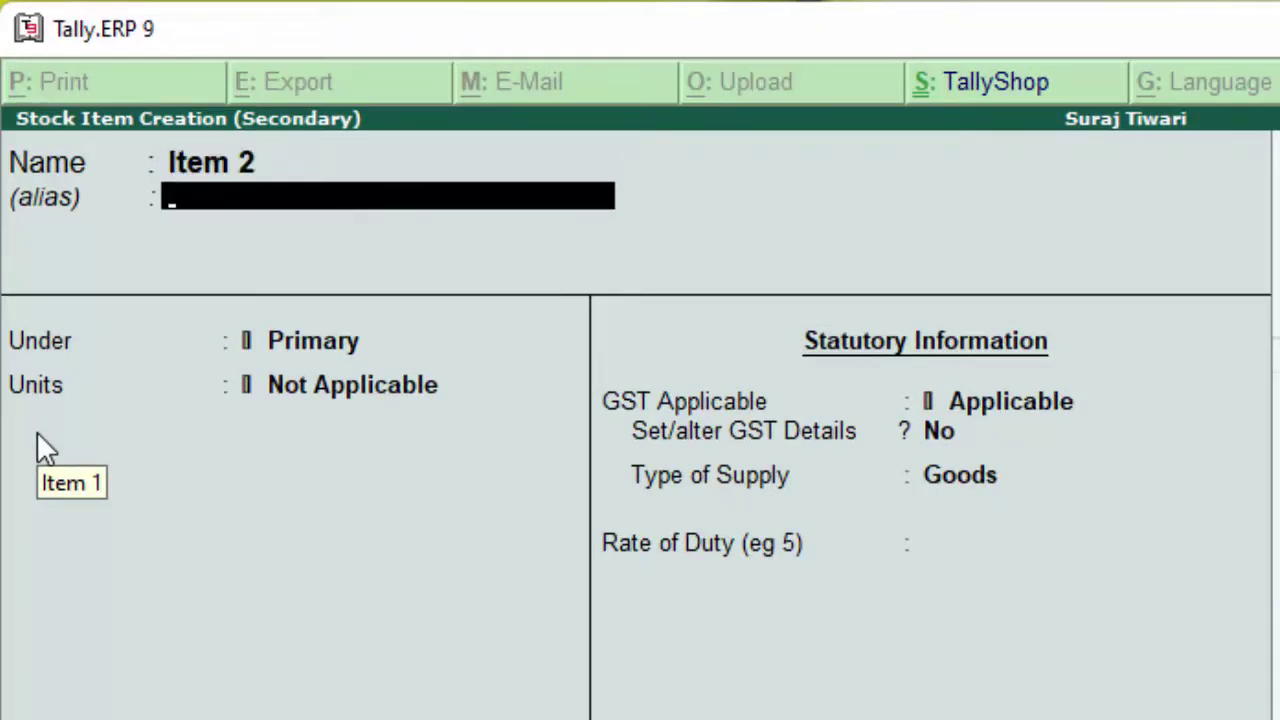
key(Return)
key(Return)
key(Down)
key(Down)
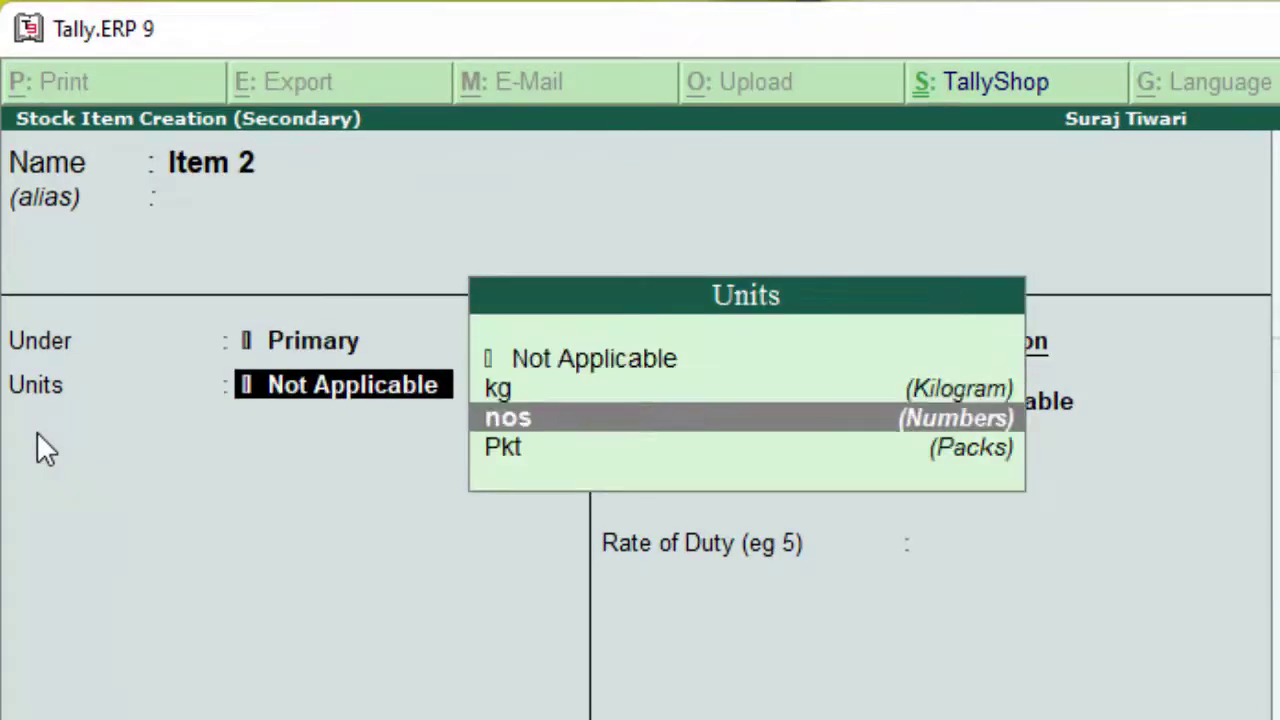
key(Return)
key(Return)
Step: Give Item 2 GST details: On Value, Taxable, 18% integrated with 9% central and state
text(y)
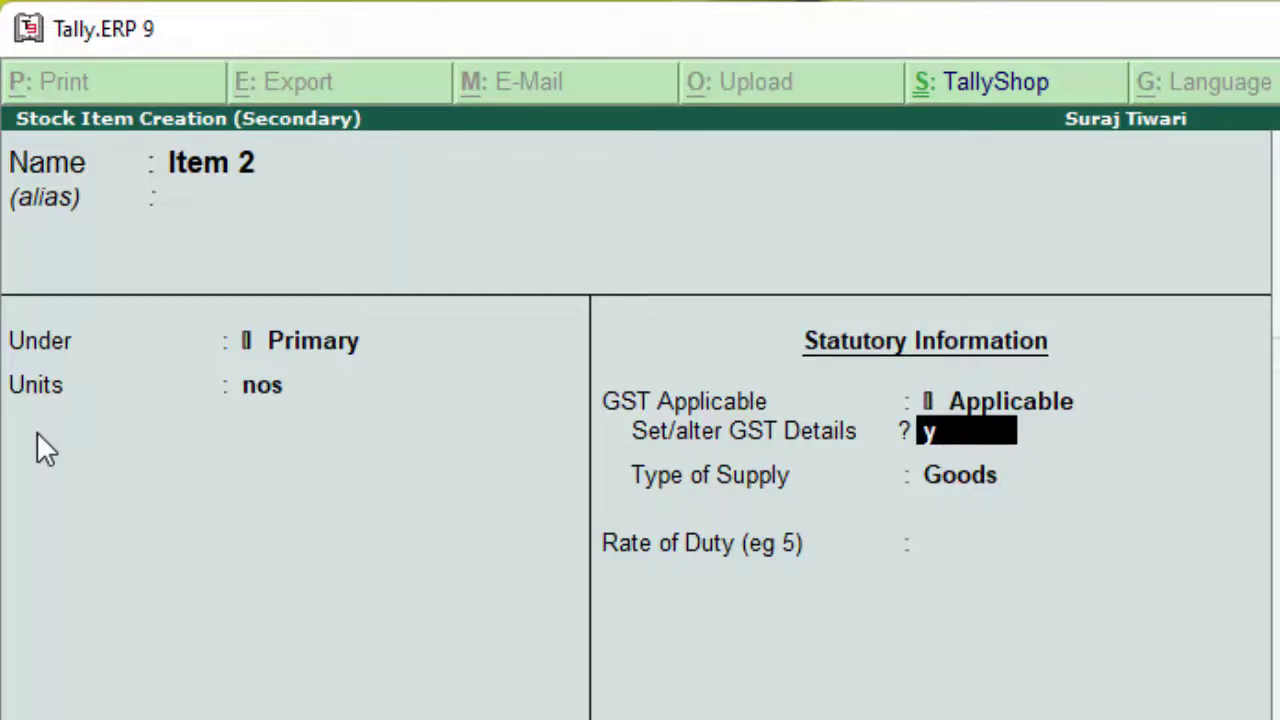
key(Return)
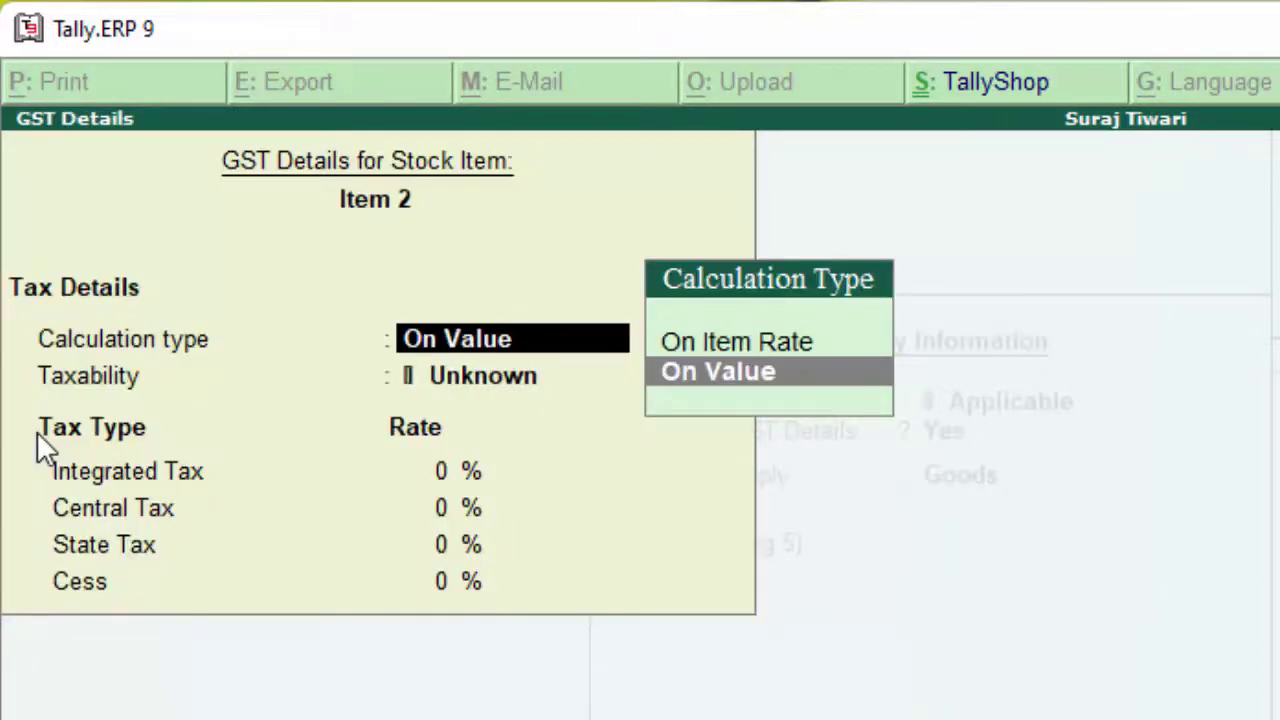
key(Return)
key(Down)
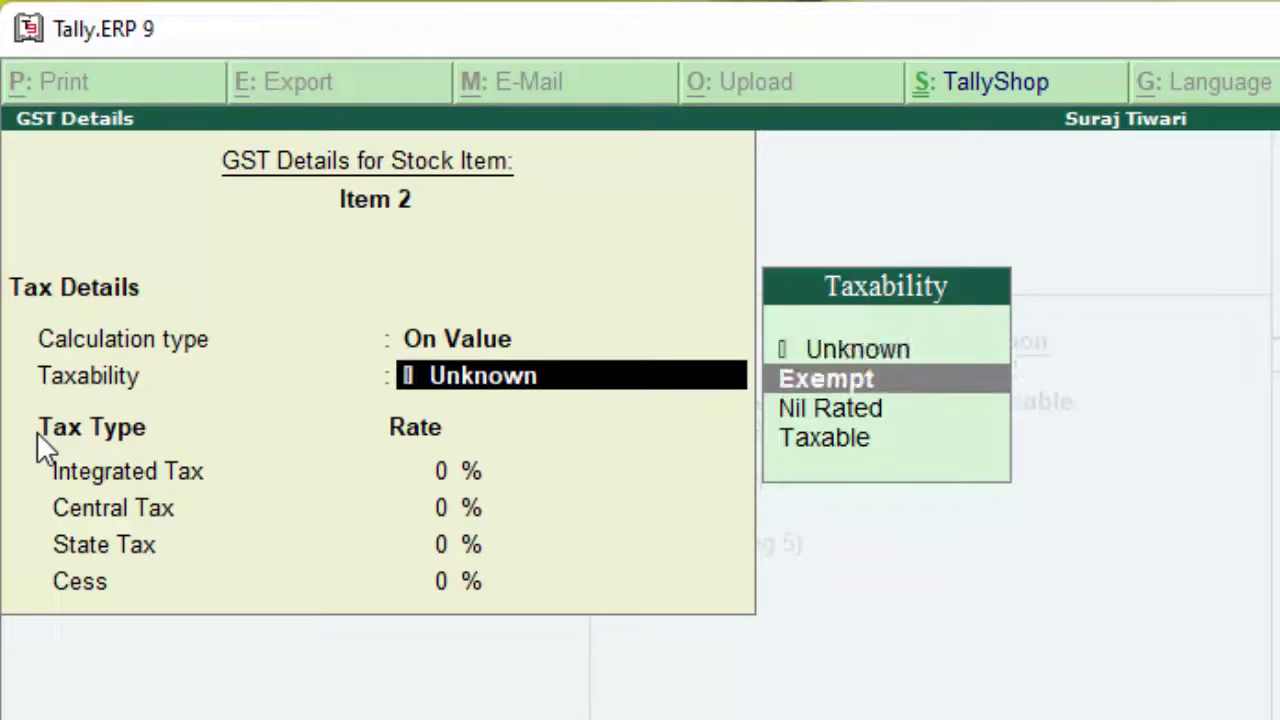
key(Down)
key(Down)
key(Return)
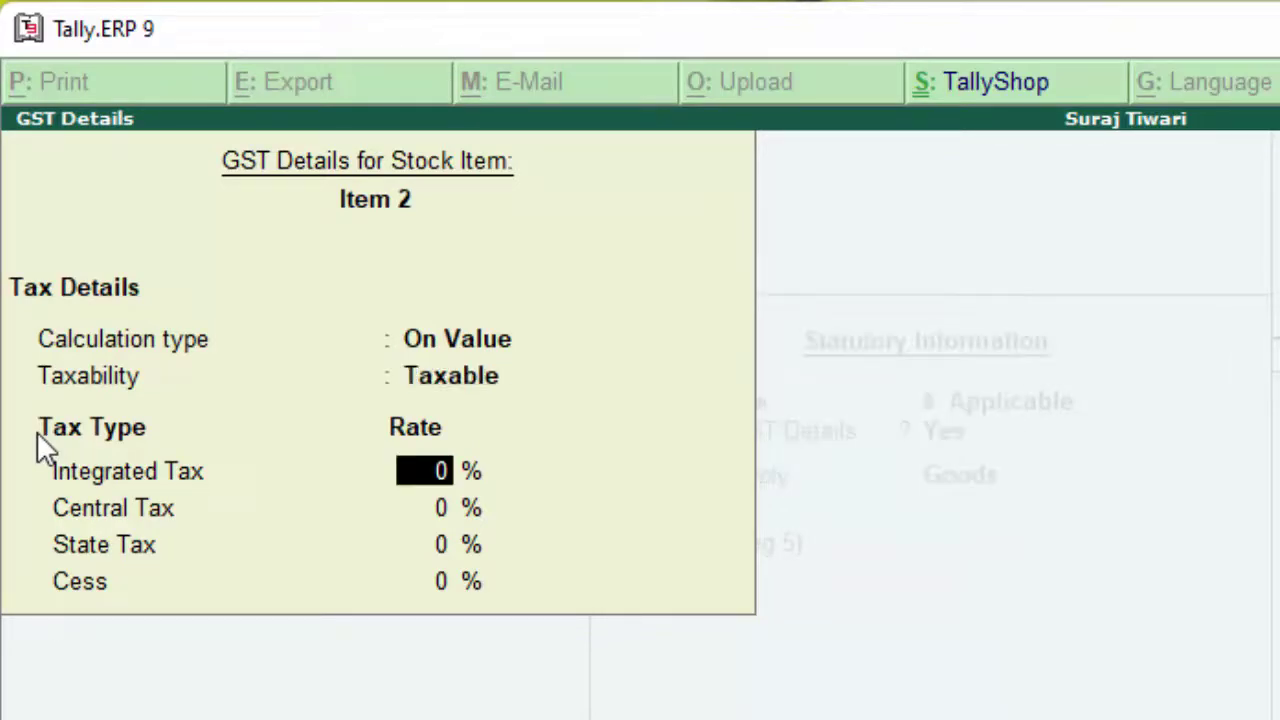
text(18)
key(Return)
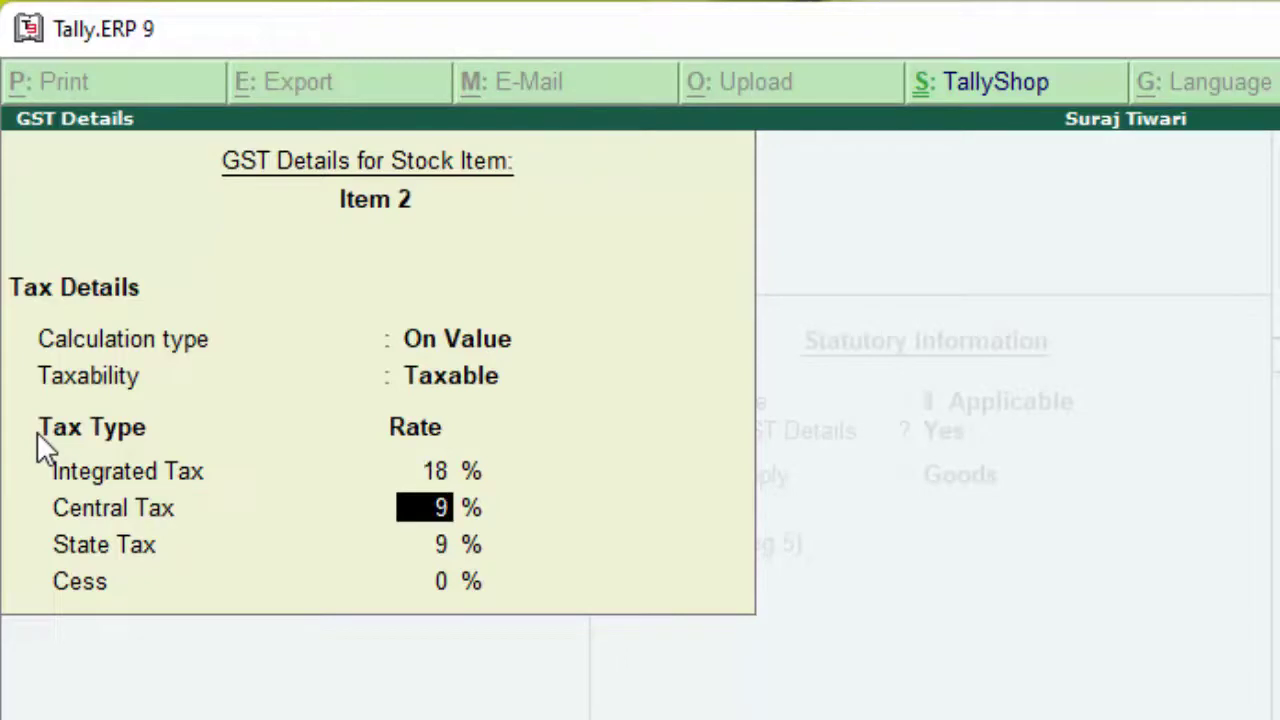
key(Return)
key(Return)
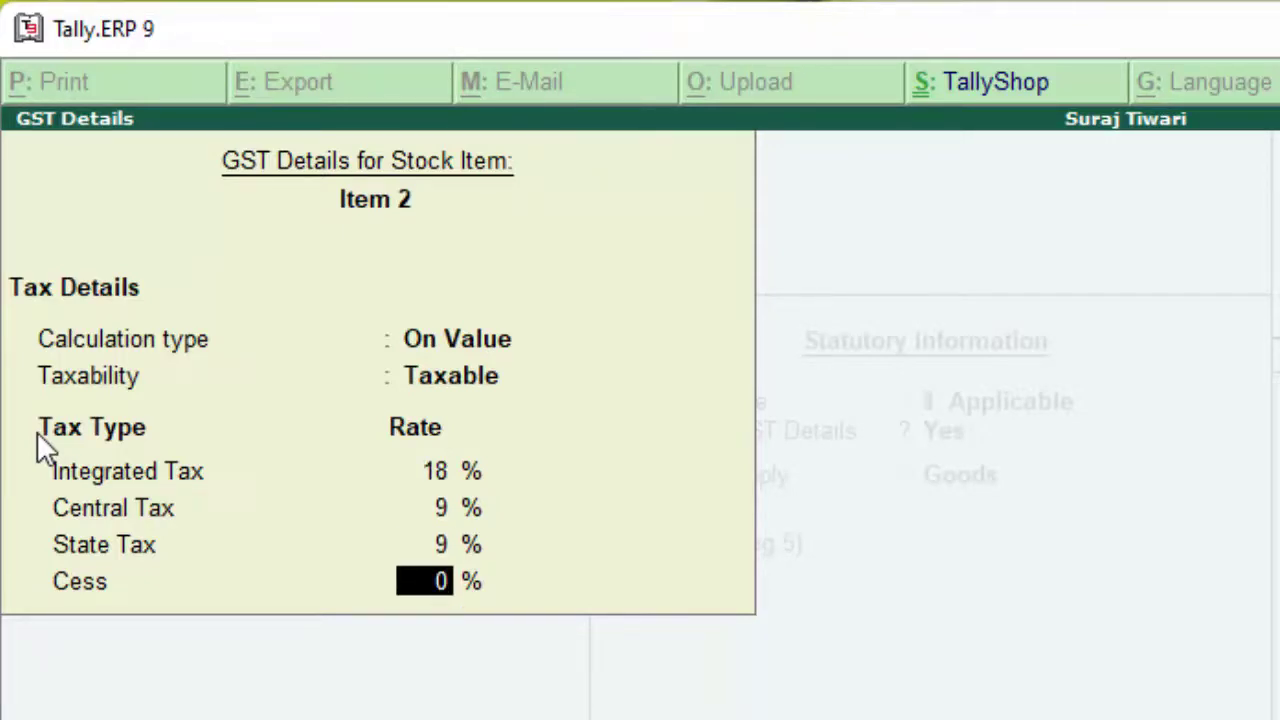
key(Return)
Step: Allocate 5 nos of Item 2 from the Deoria godown at 4,000, totalling 20,000.00
key(Return)
key(Return)
key(Return)
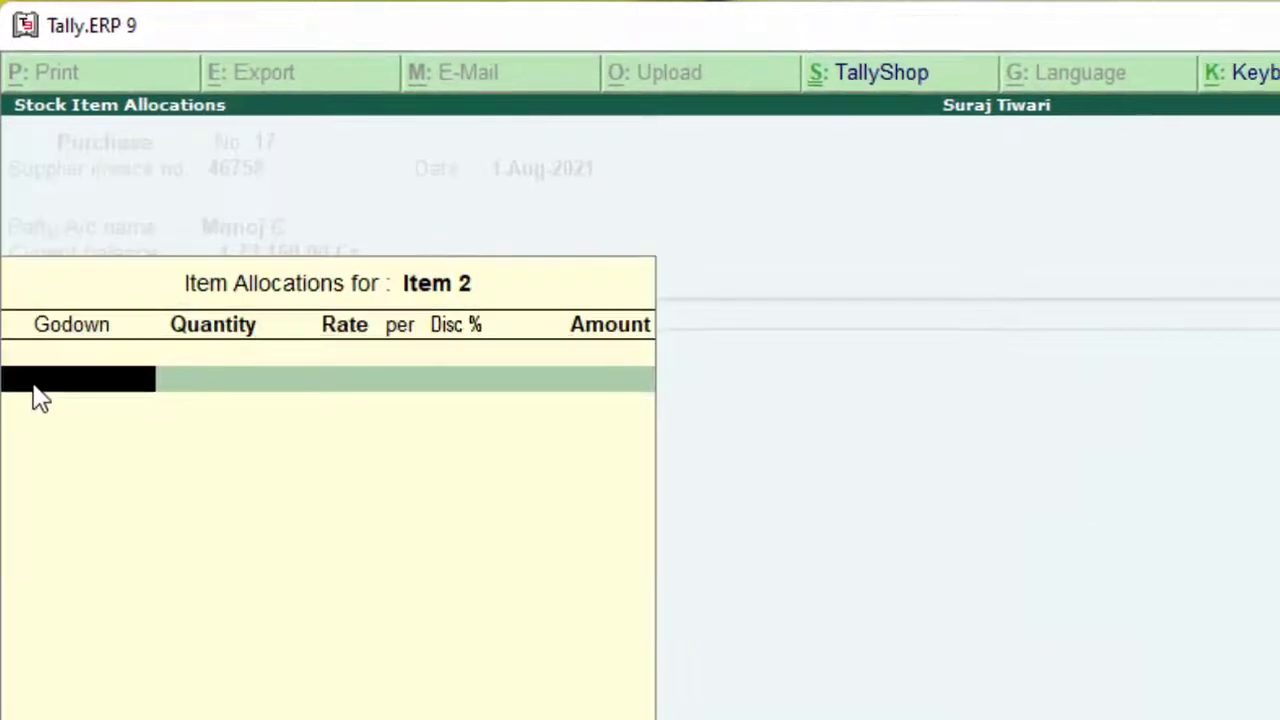
text(D)
key(Return)
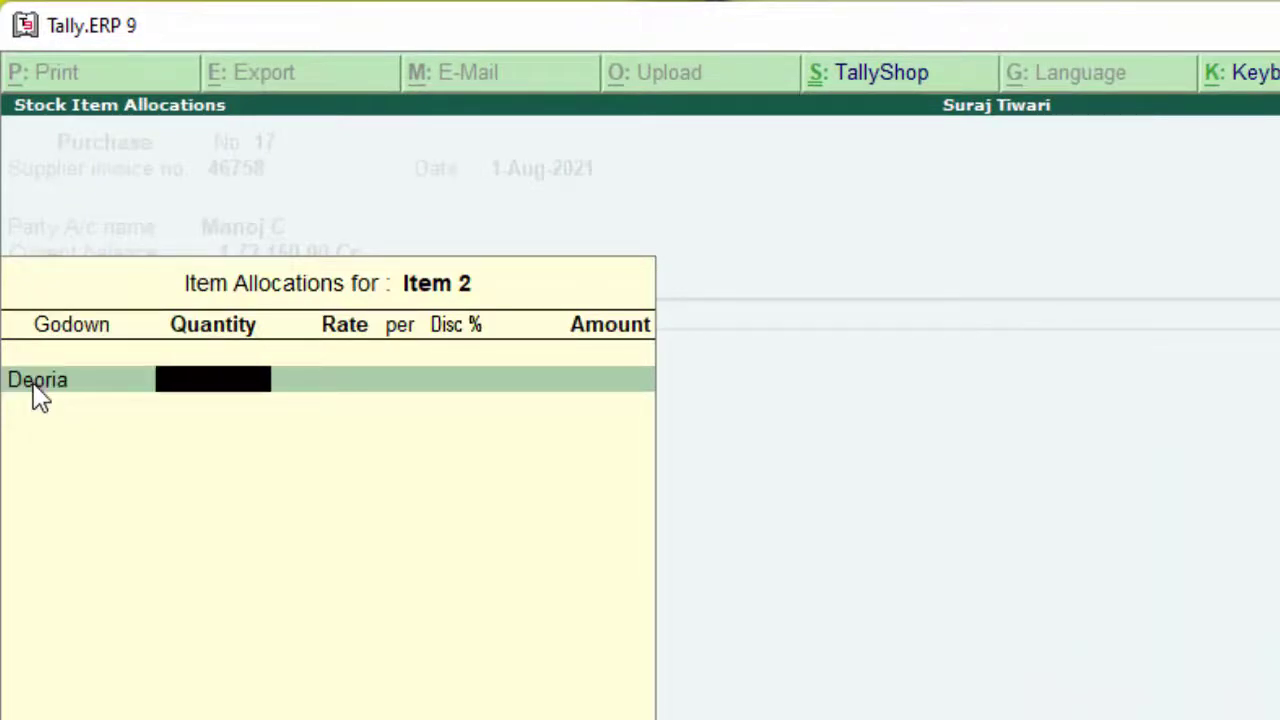
text(5)
key(Return)
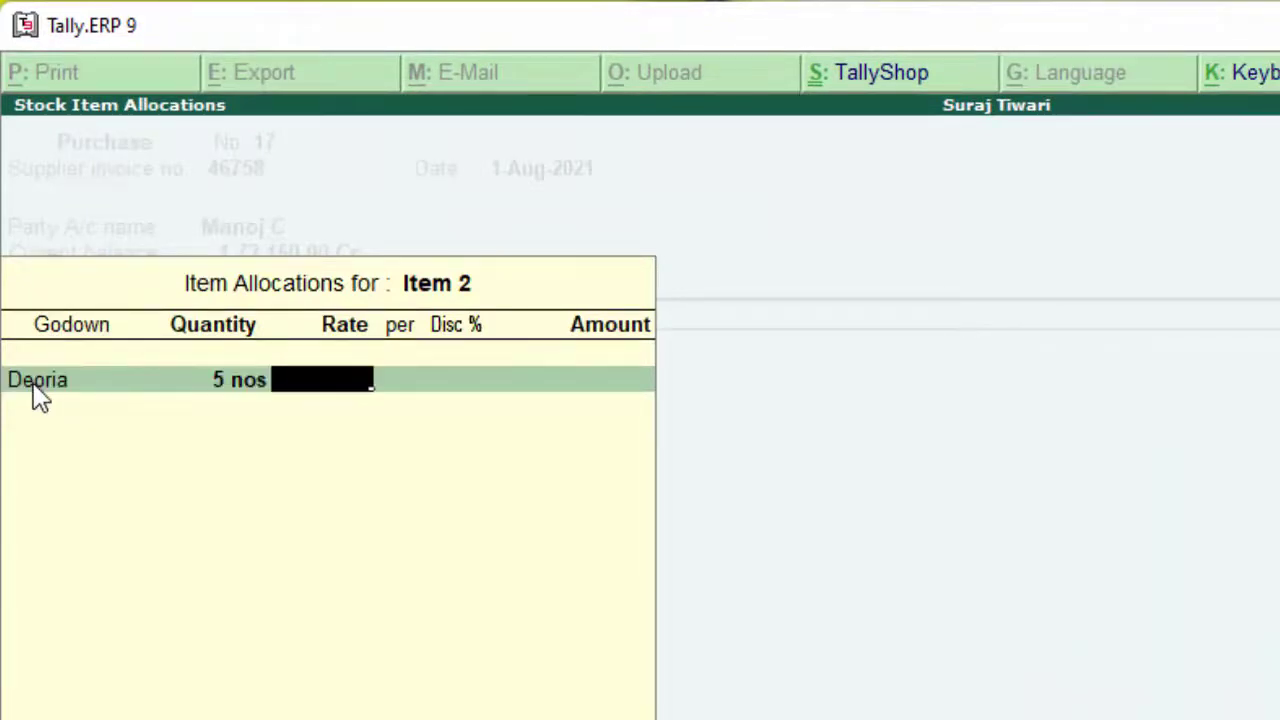
text(4,)
text(00)
text(0)
key(Return)
key(Return)
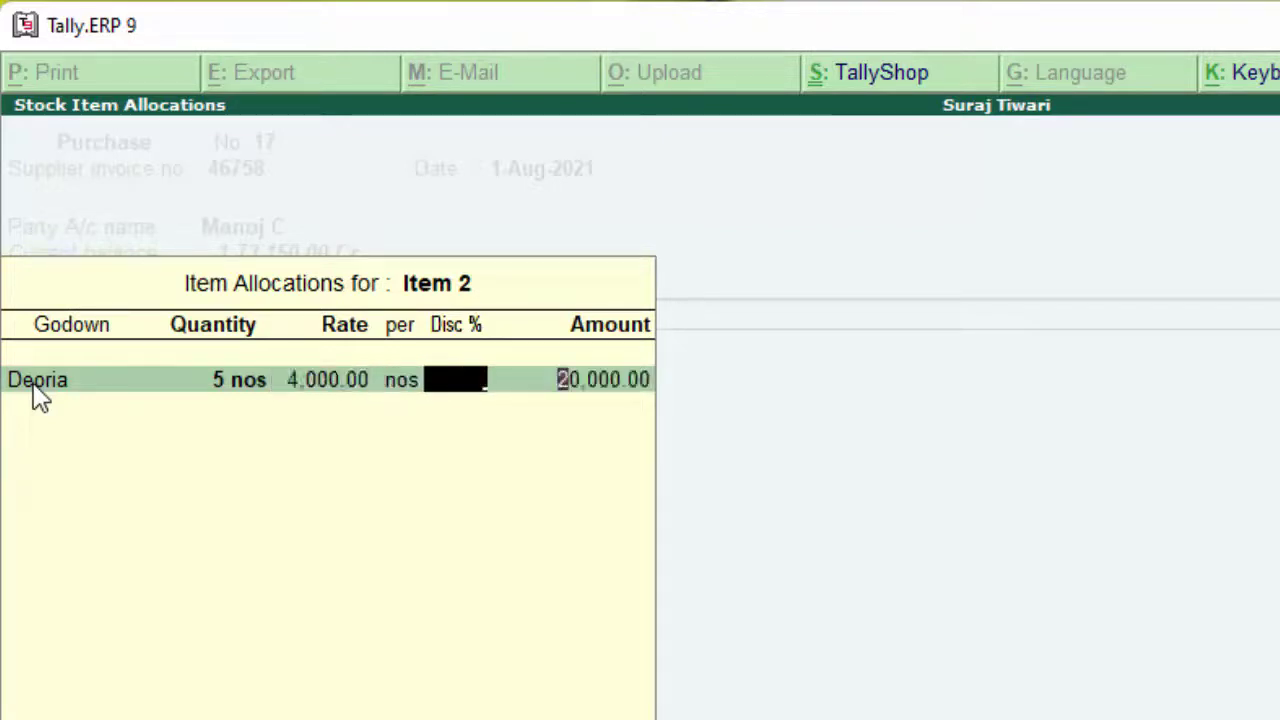
key(Return)
key(Return)
key(Return)
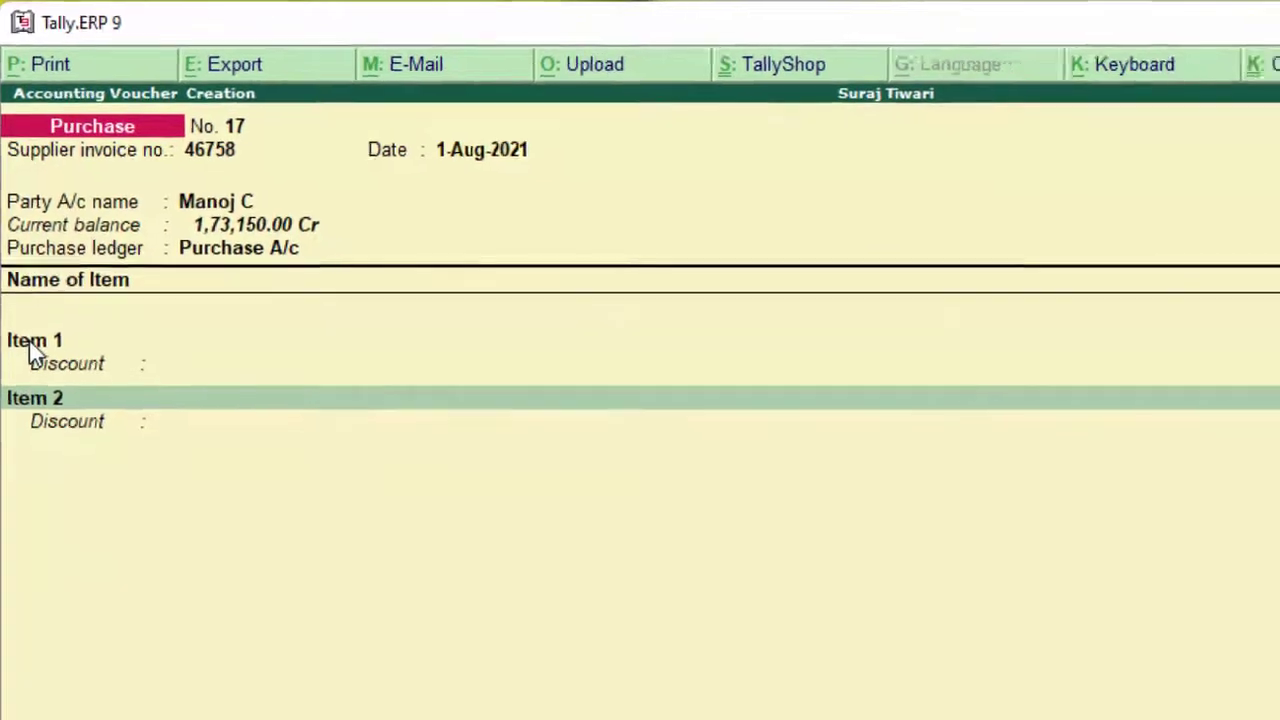
key(Return)
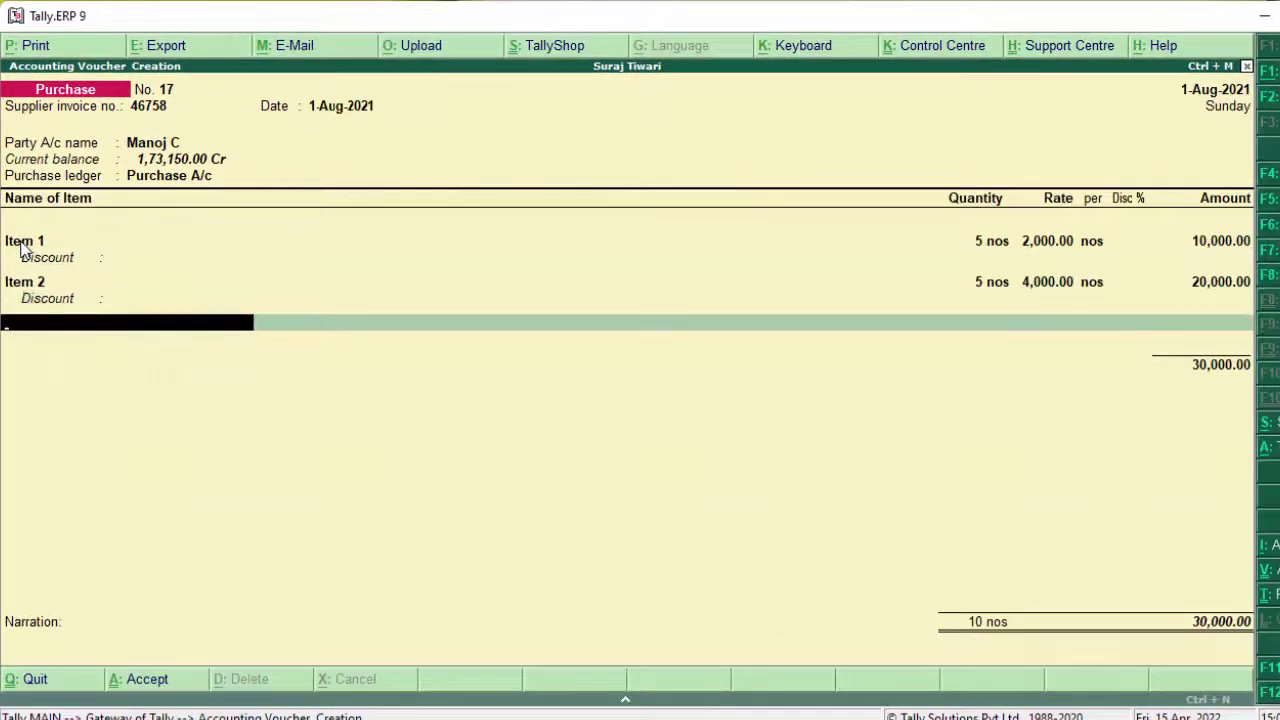
Step: Create stock item 'Item 3' under Primary with unit nos
key(alt+c)
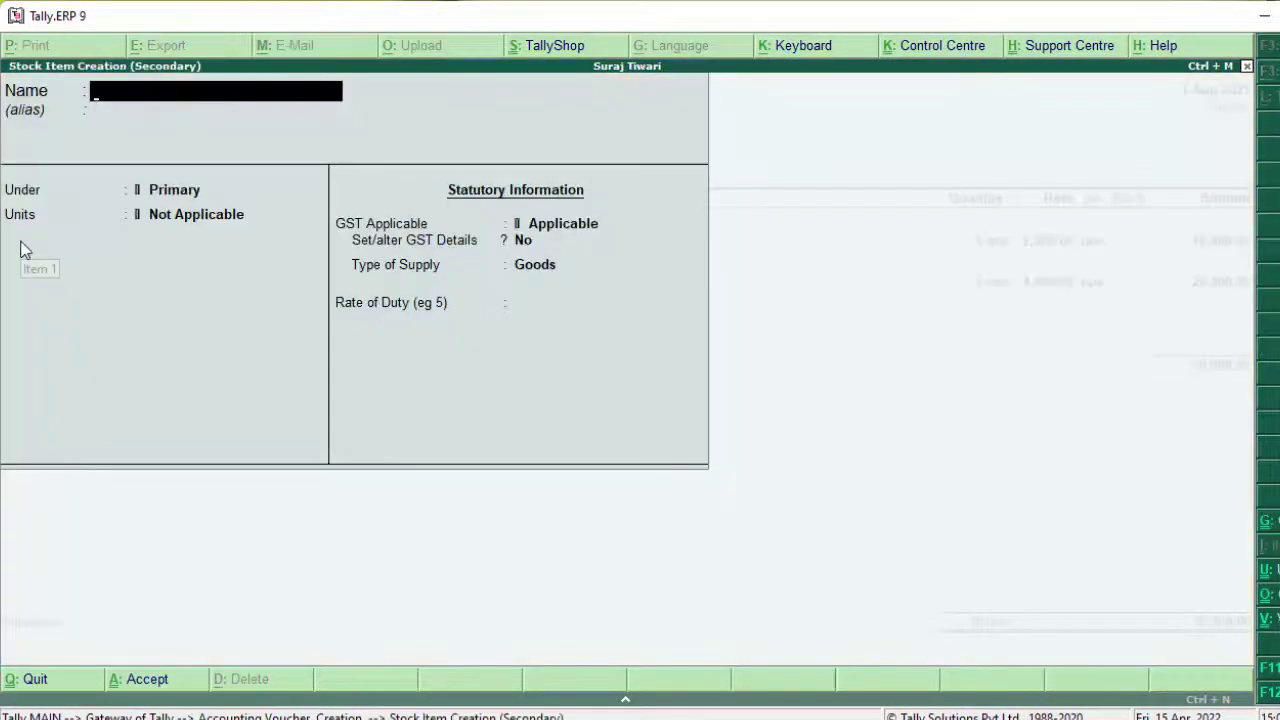
text(Item)
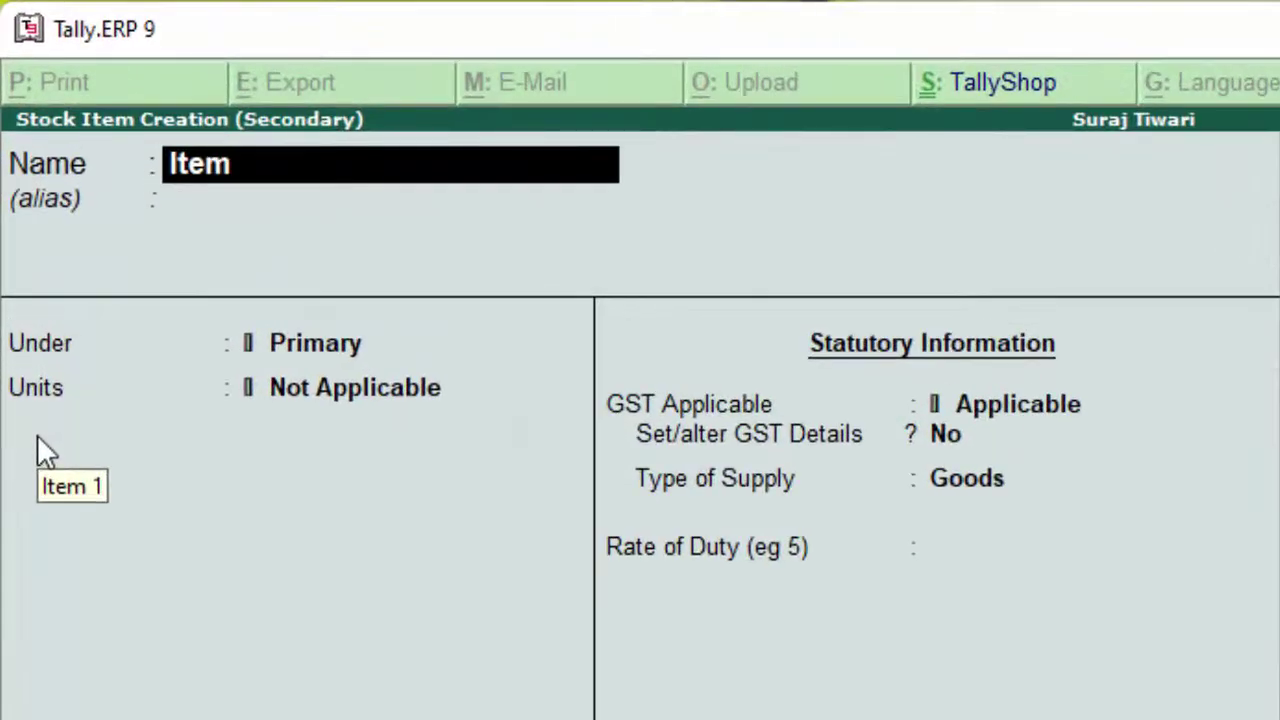
text( 3)
key(Return)
key(Return)
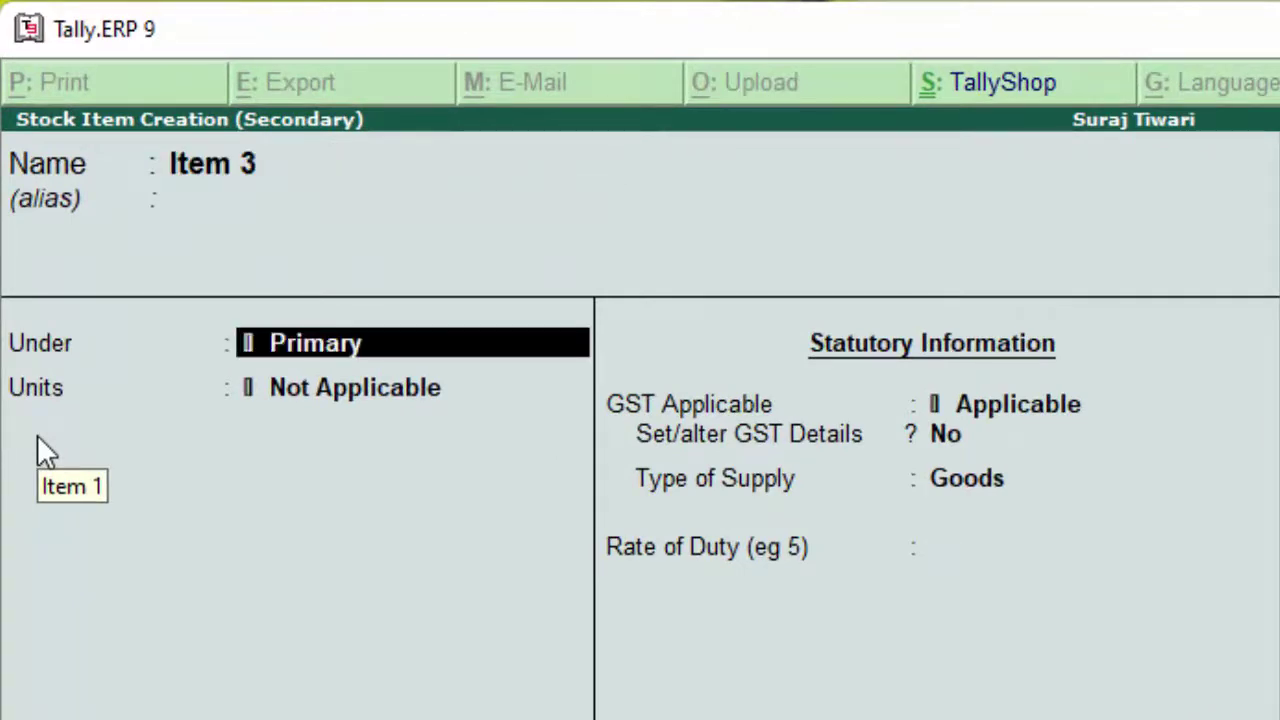
key(Return)
key(Down)
key(Down)
key(Return)
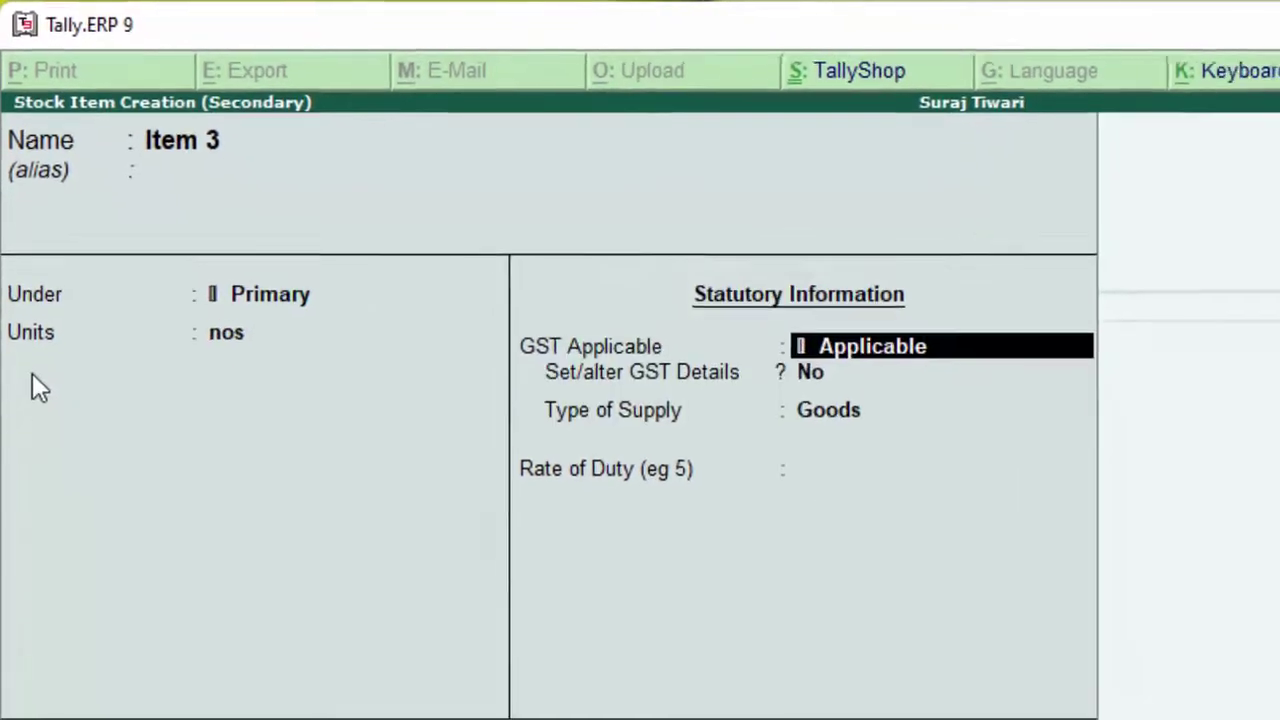
key(Return)
key(Return)
Step: Set Item 3's GST to On Value, Taxable, 21% integrated, 10.50% central and state
key(BackSpace)
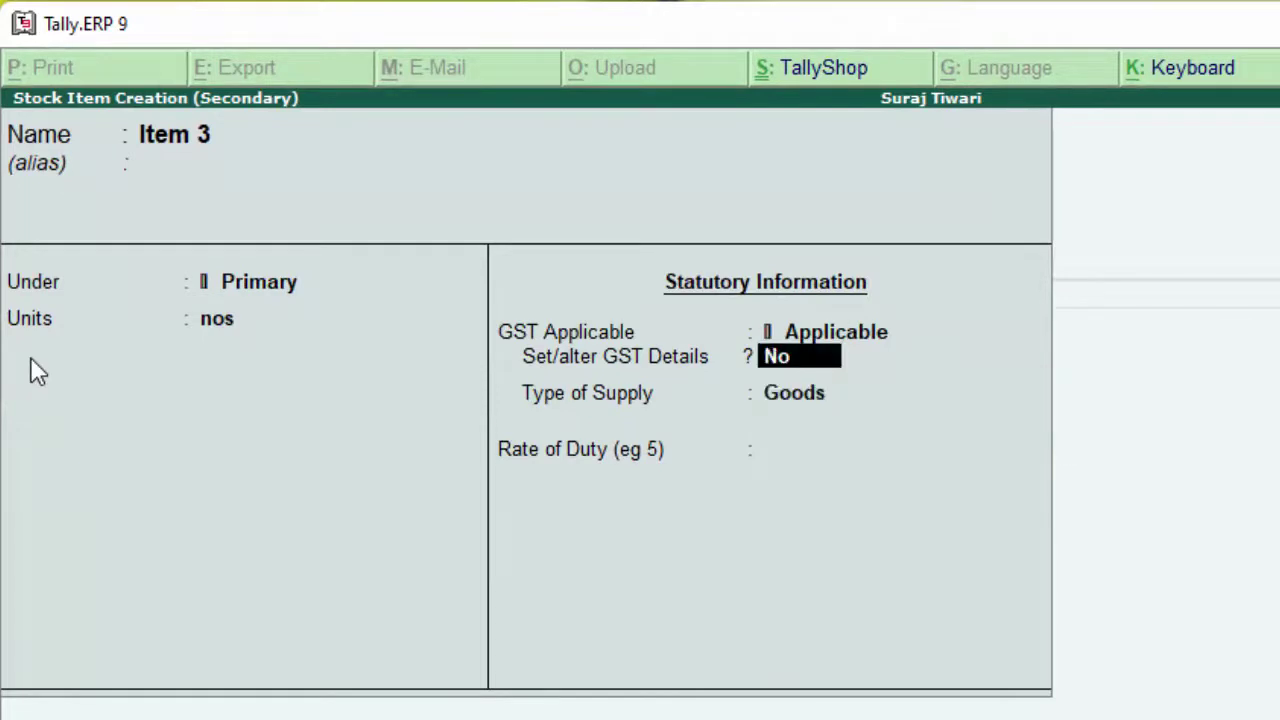
text(y)
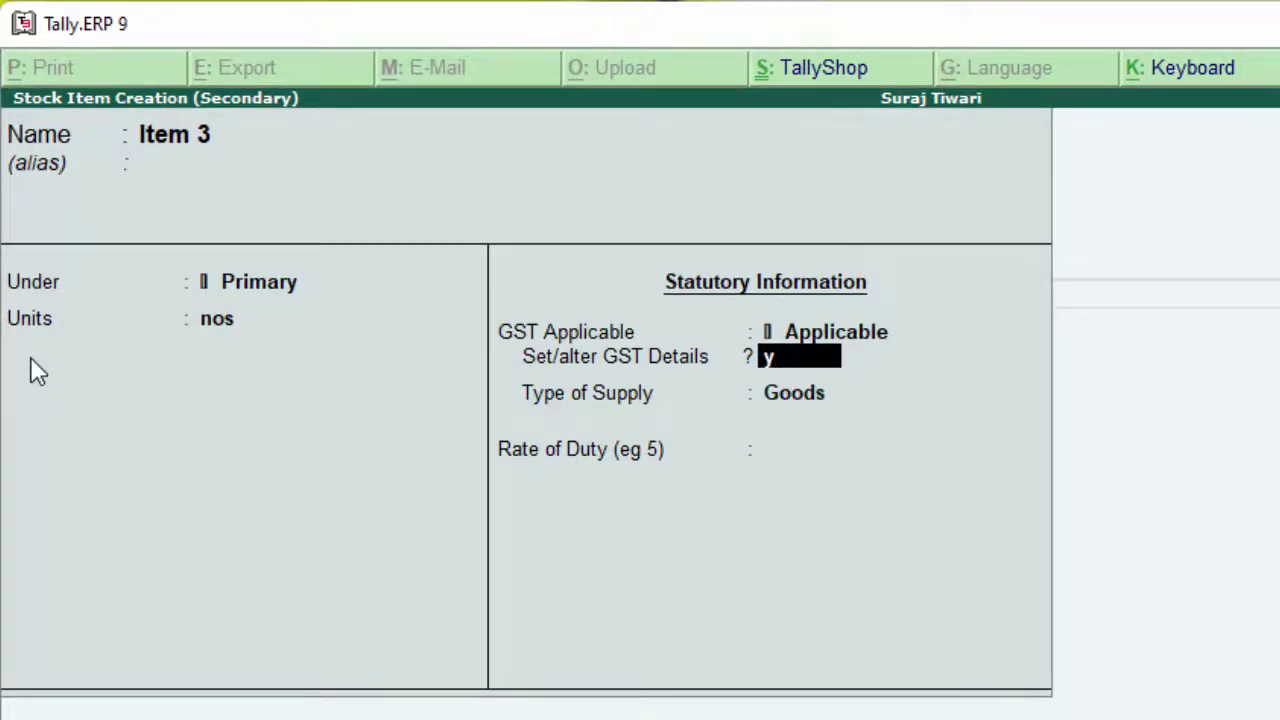
key(Return)
key(Return)
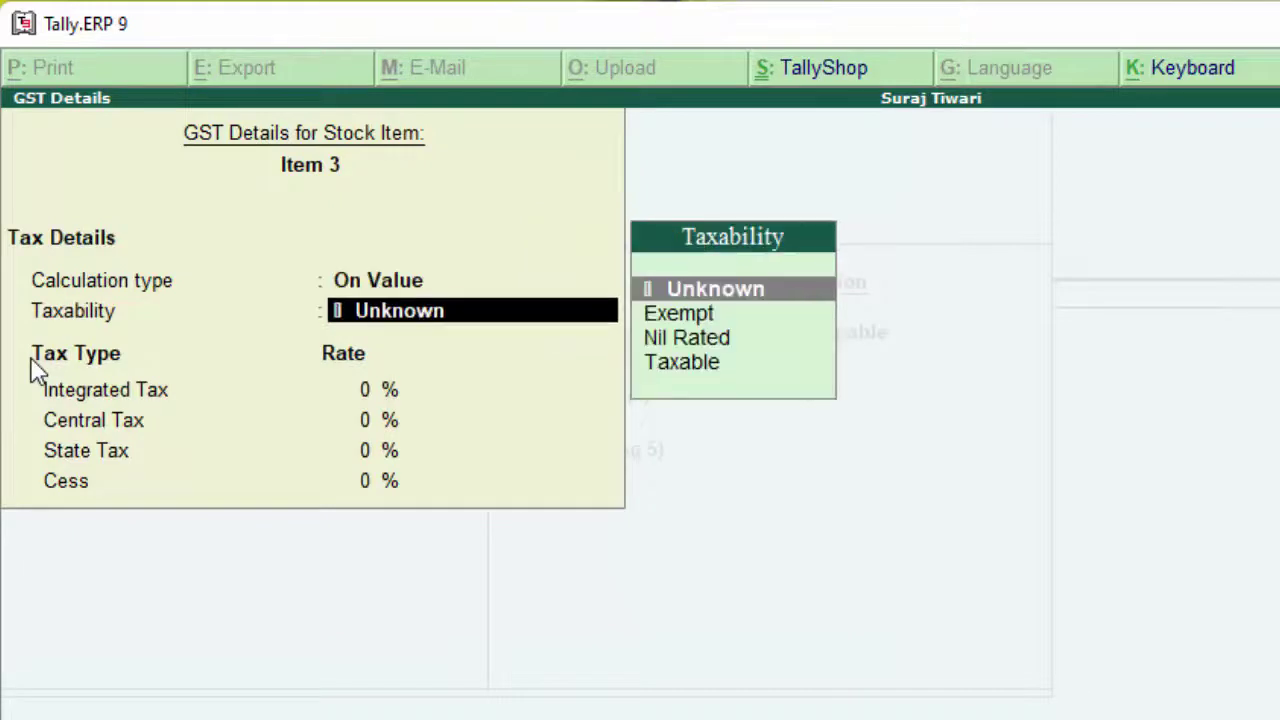
key(Return)
key(BackSpace)
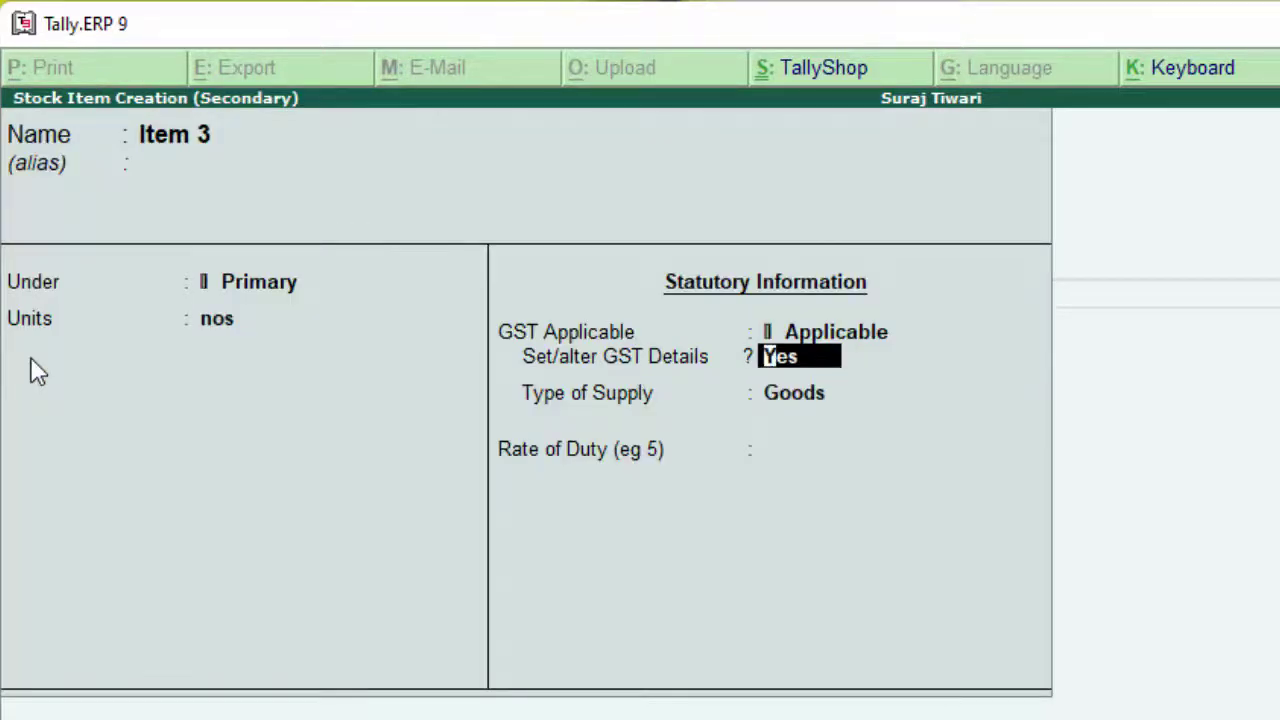
key(Return)
key(Return)
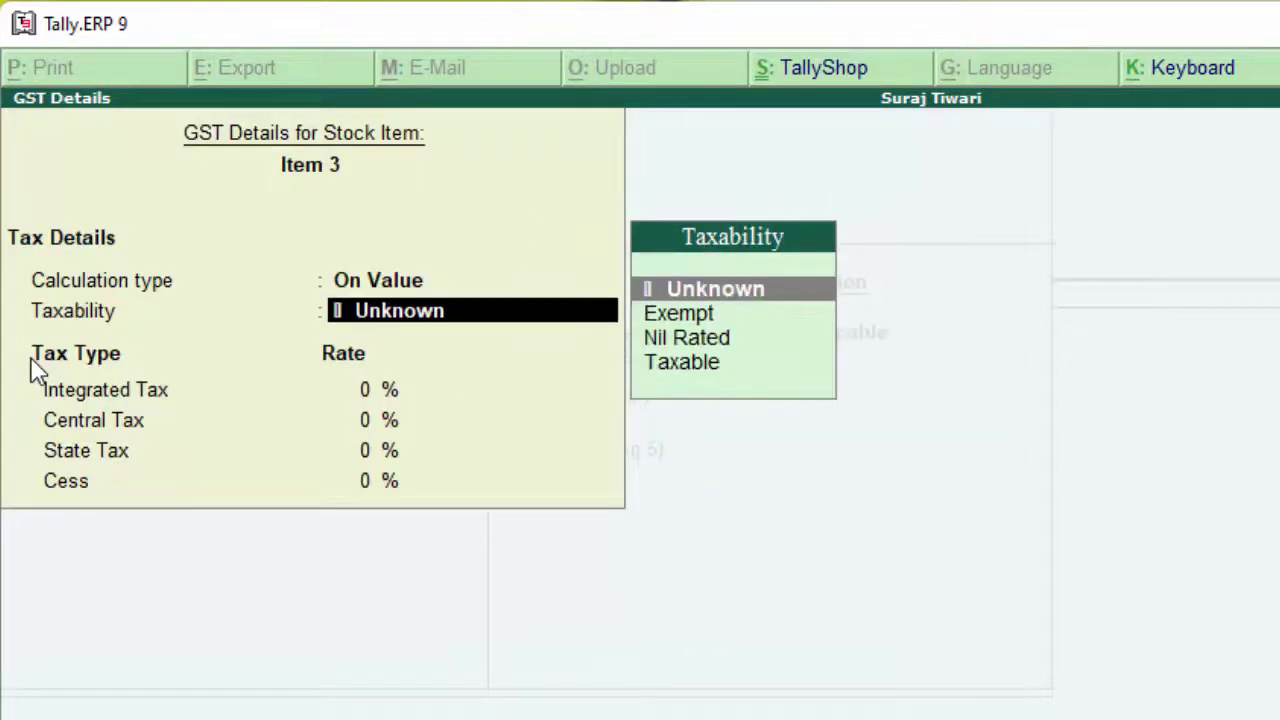
key(Down)
key(Down)
key(Down)
key(Return)
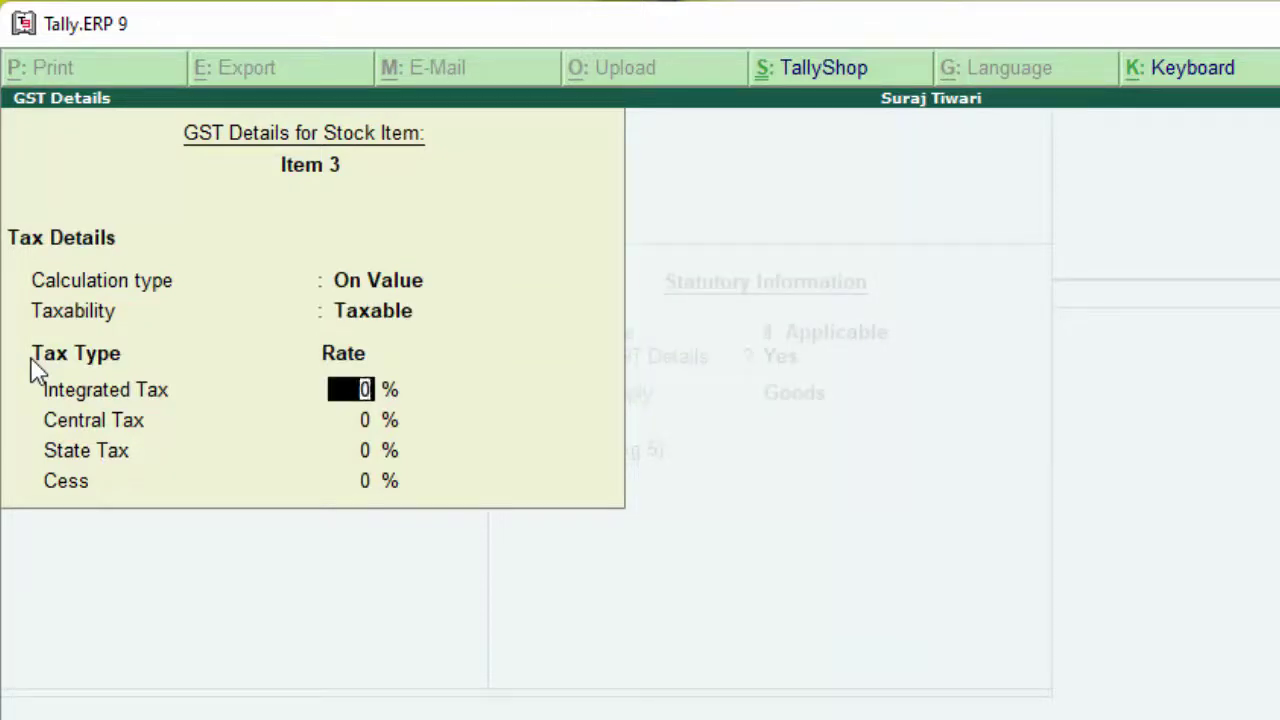
text(21)
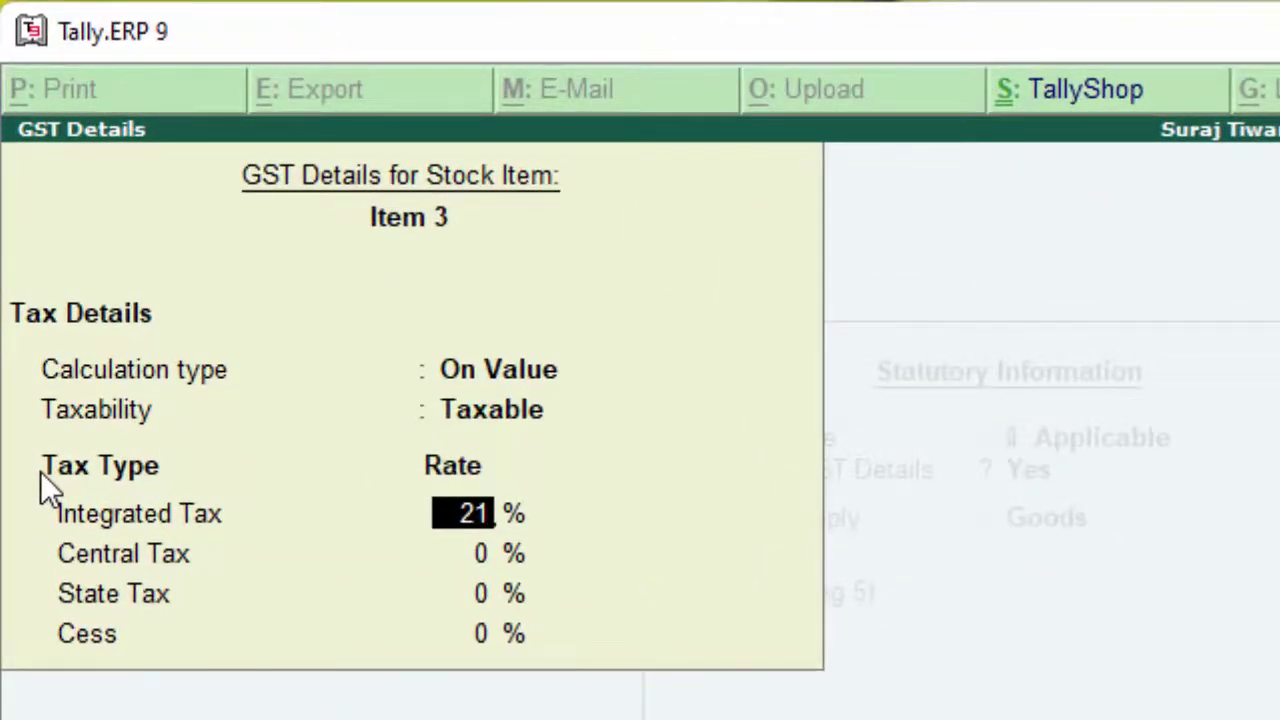
key(Return)
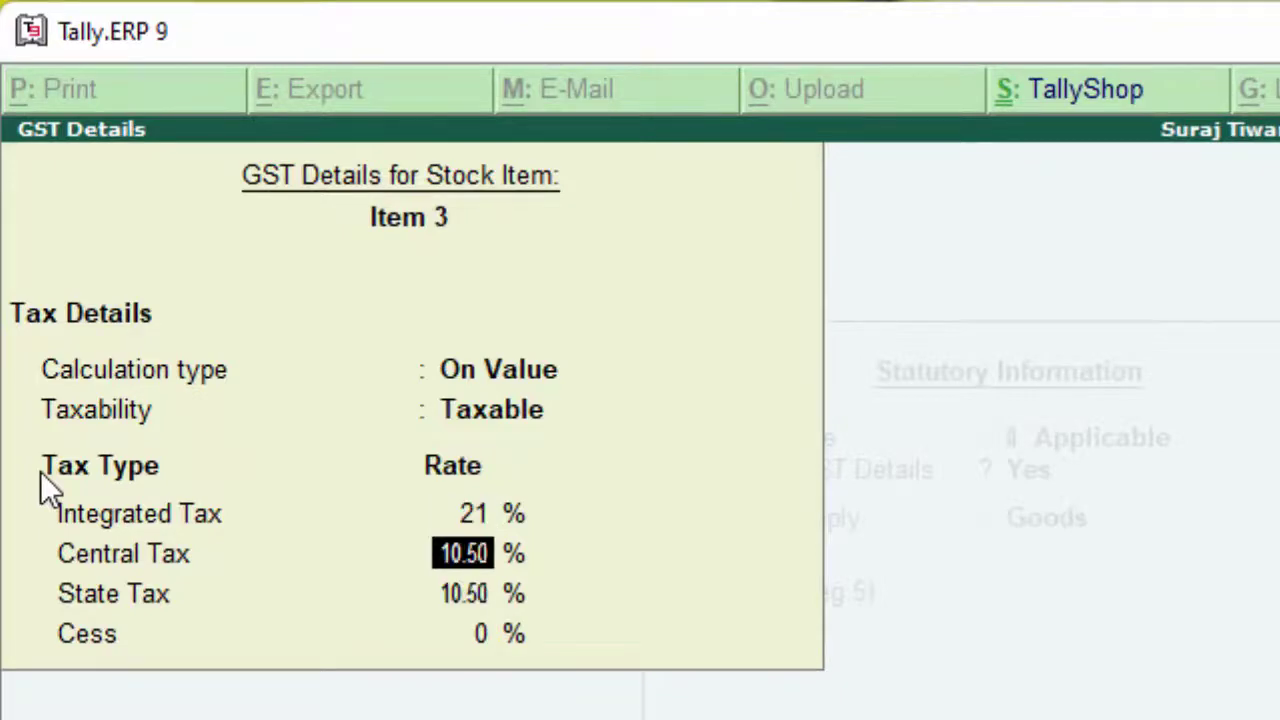
key(Return)
key(Return)
key(Return)
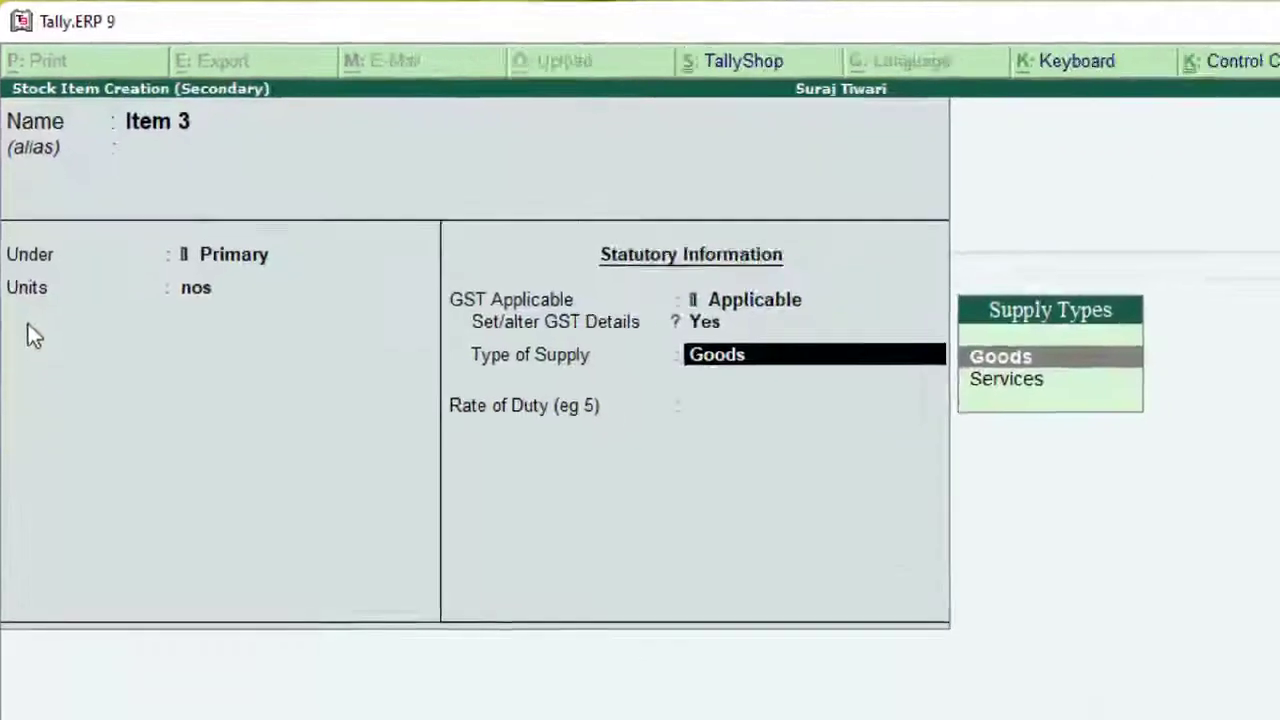
key(Return)
Step: Allocate Item 3 from the Deoria godown as 5 nos at 2,000.00, correcting the mistyped quantity and rate
key(Return)
key(Return)
key(Return)
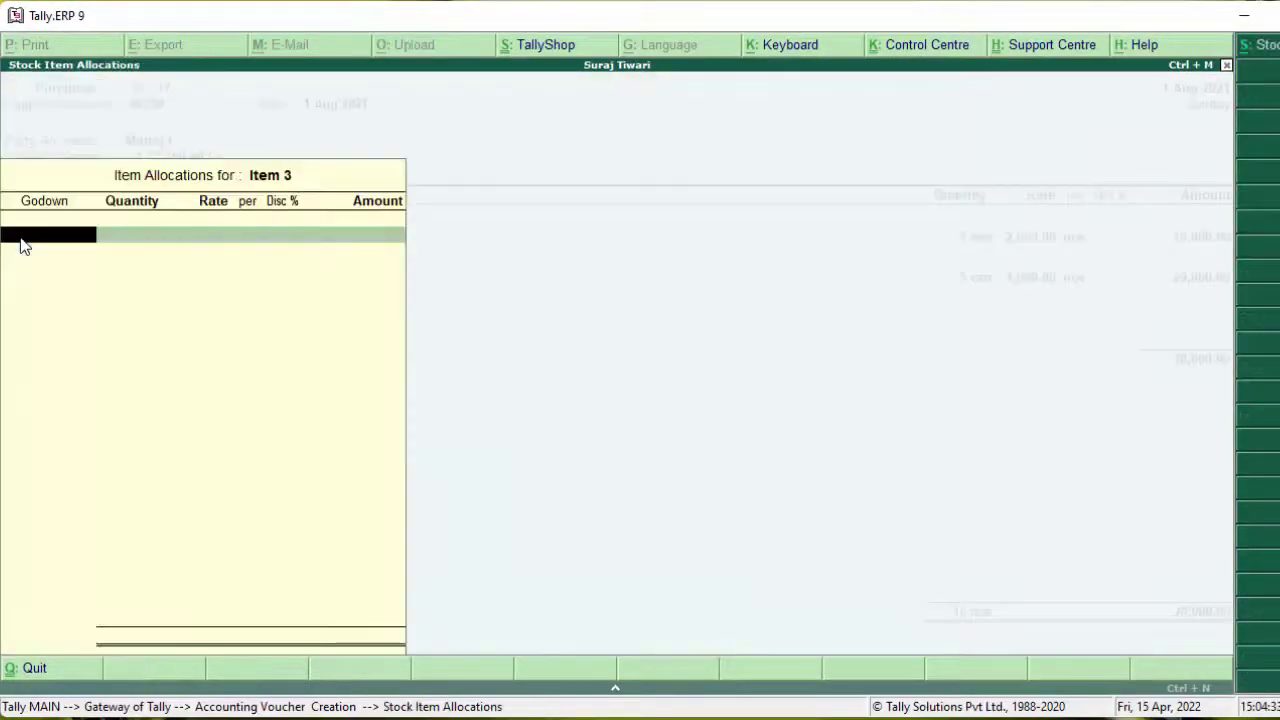
text(D)
key(Return)
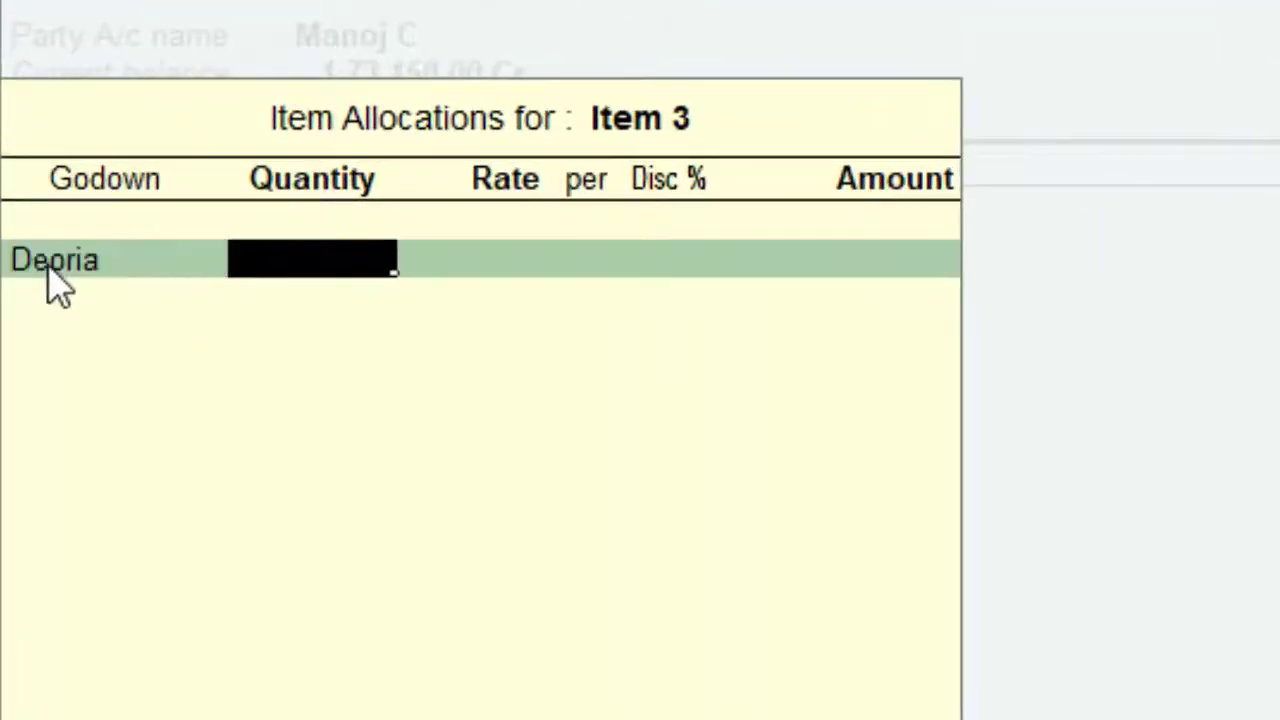
text(10)
key(Return)
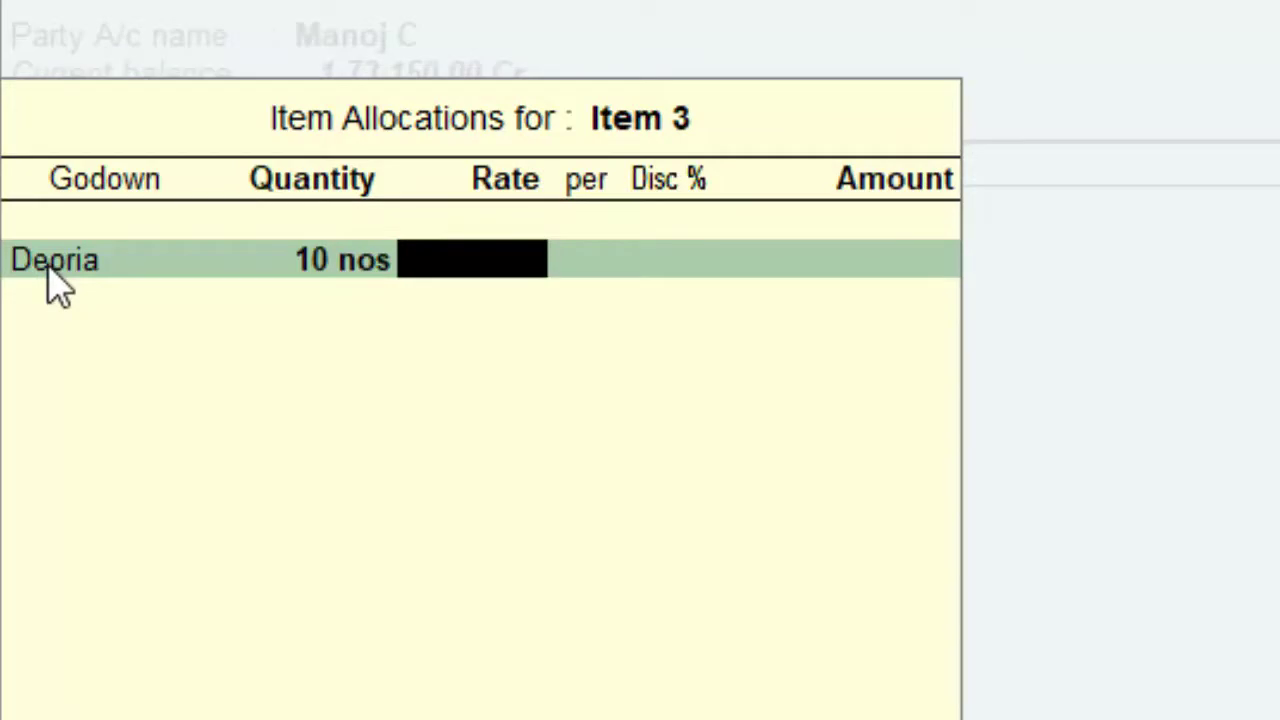
text(3,)
text(0)
text(00)
key(Return)
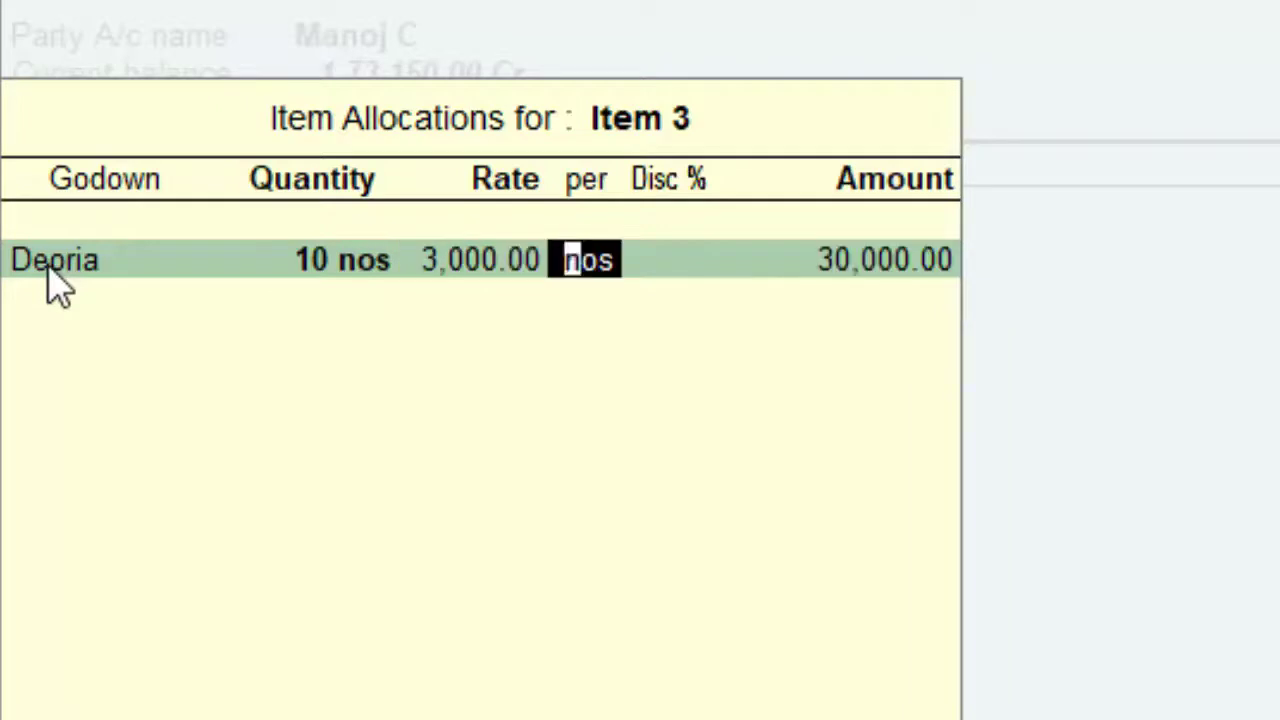
key(BackSpace)
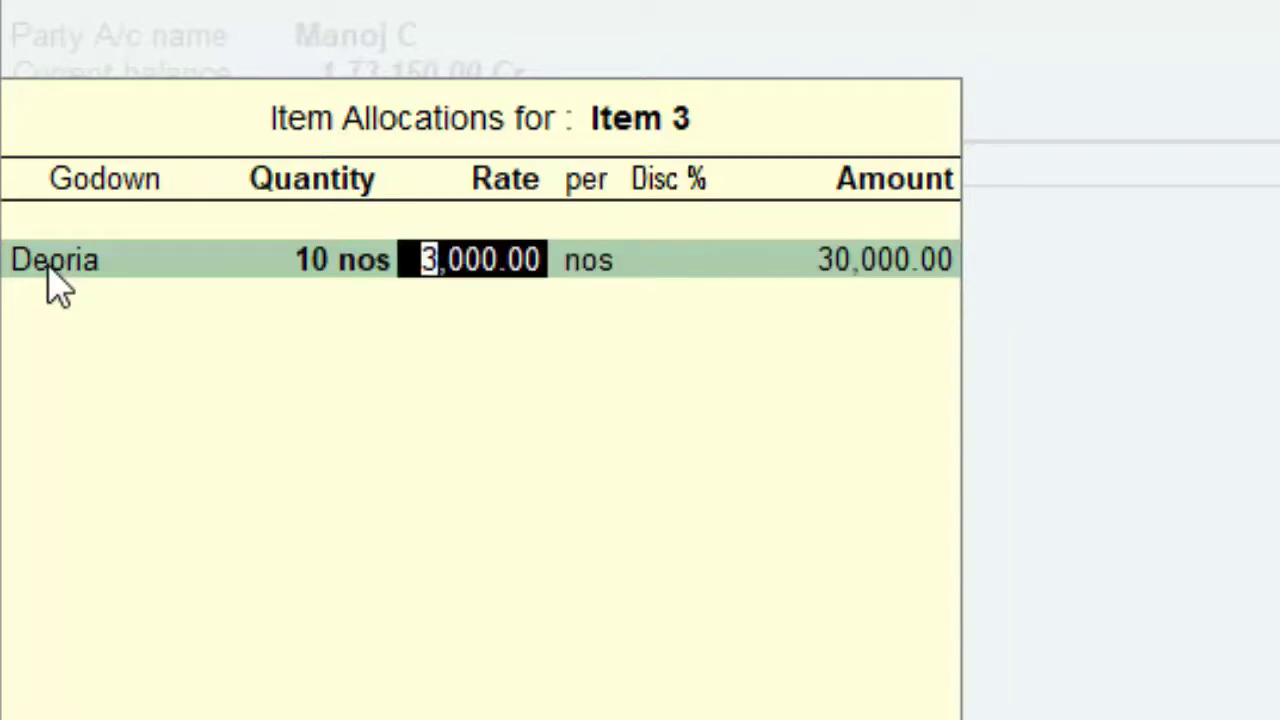
click(312, 260)
text(45)
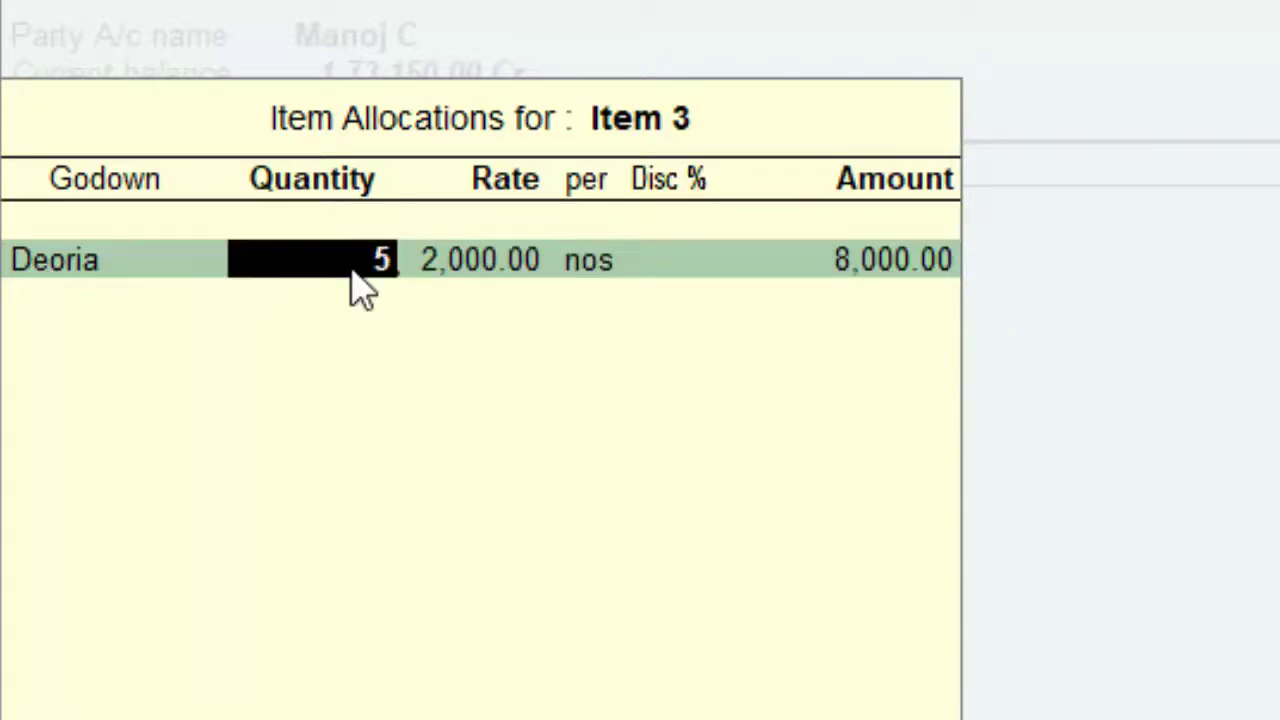
key(Return)
key(Return)
key(Return)
key(Return)
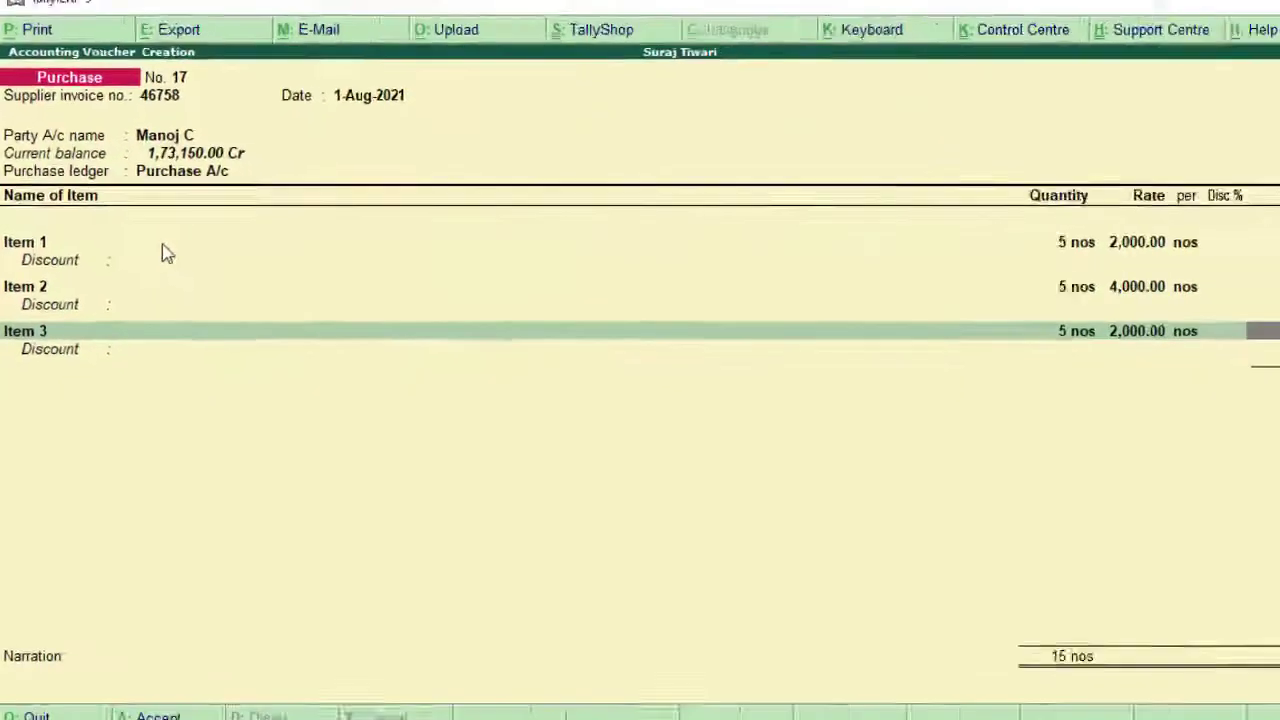
Step: Add Cgst and Sgst ledger lines of 3,450.00 each below the items, bringing the total to 46,900.00
key(Return)
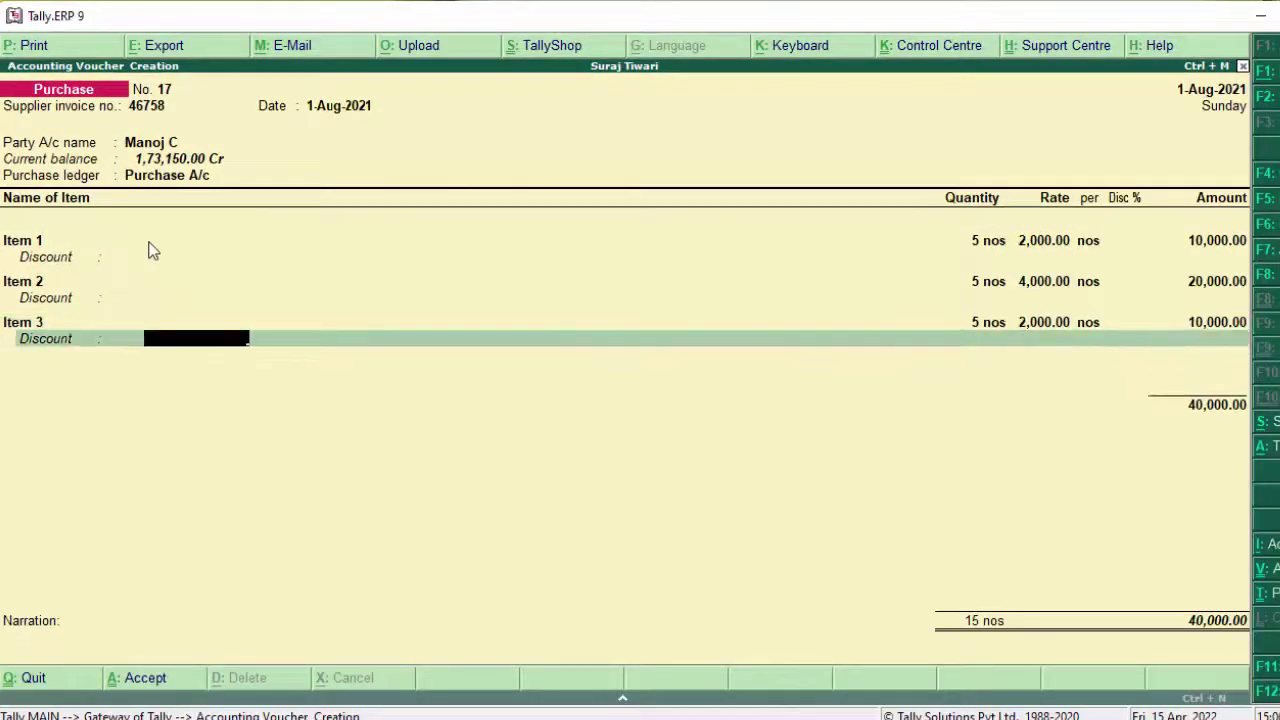
key(Return)
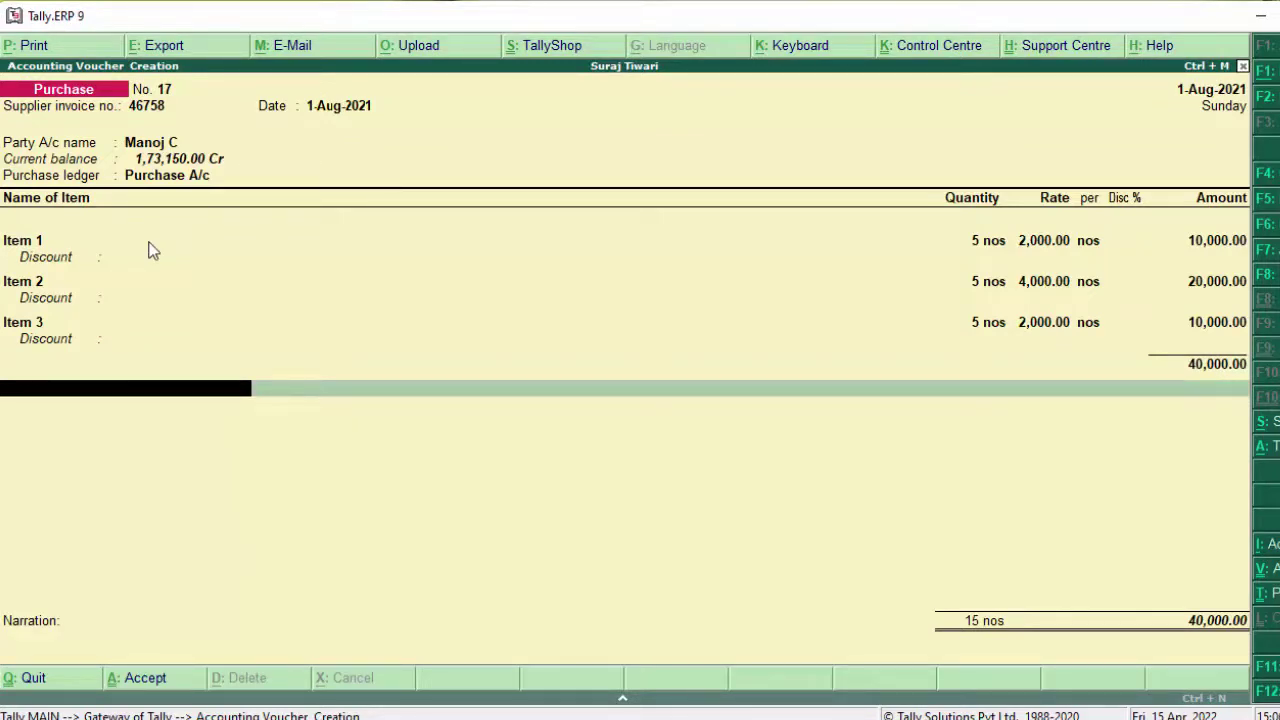
key(Return)
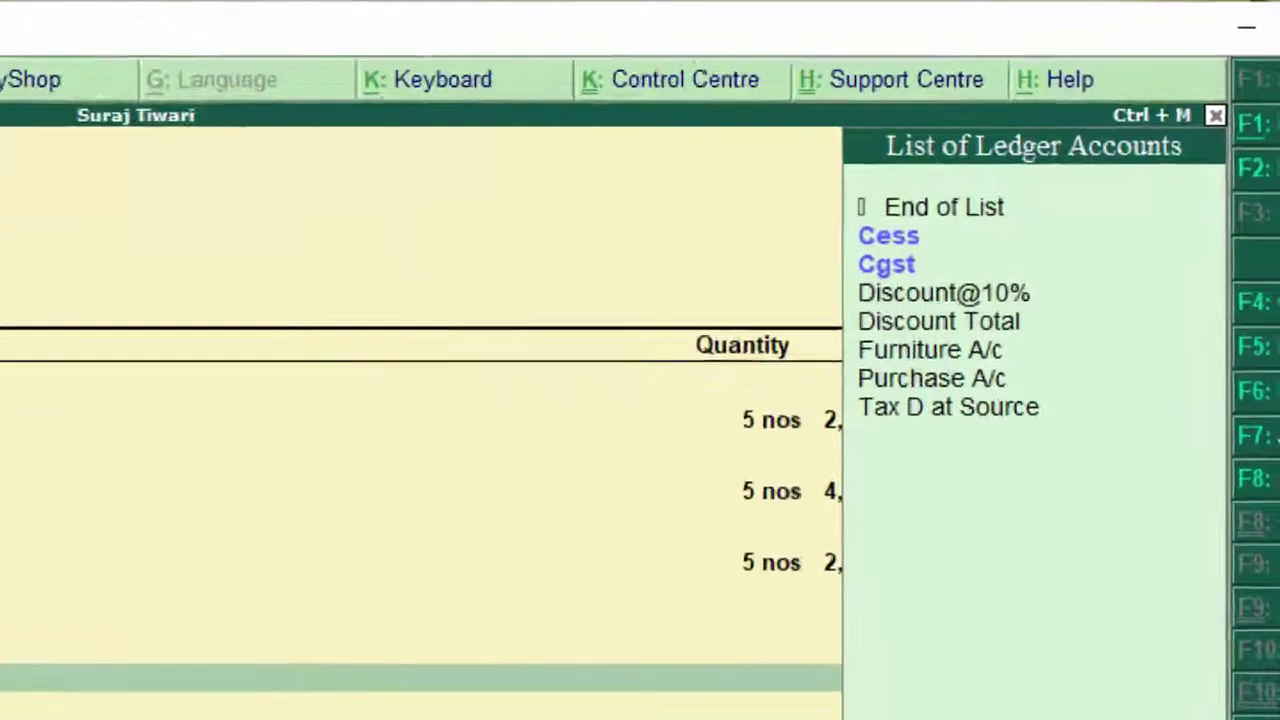
key(Down)
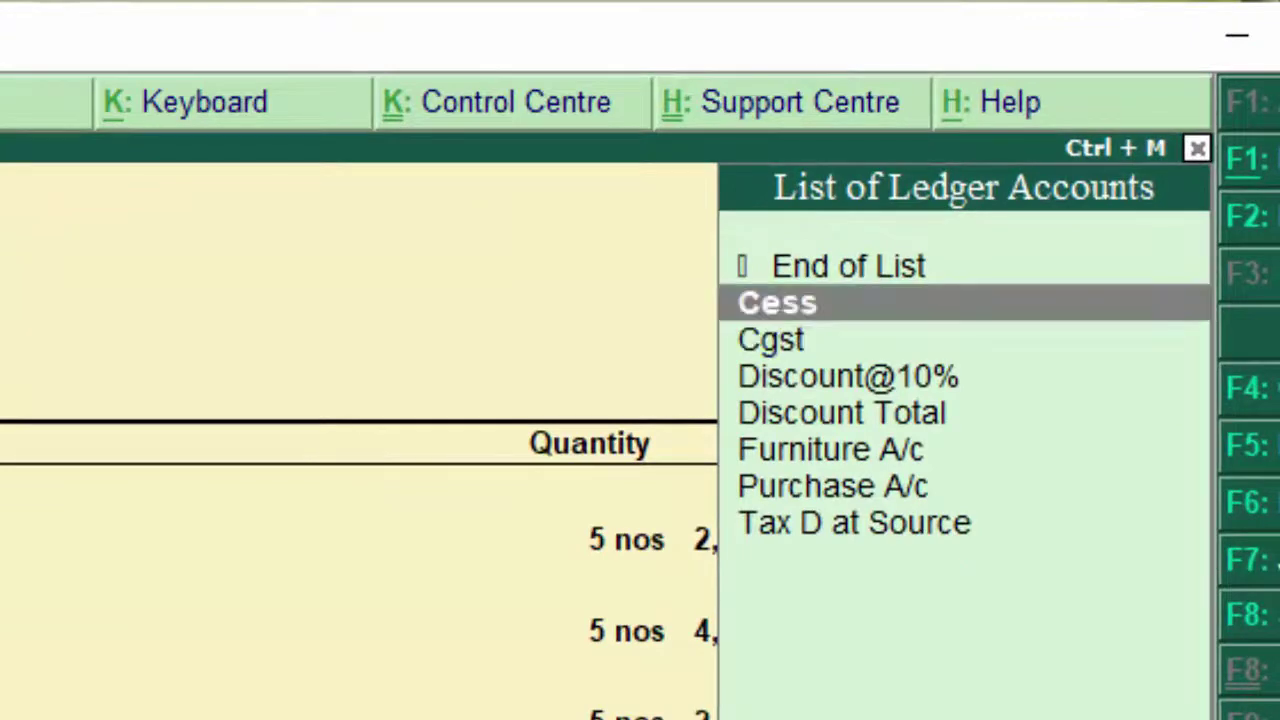
key(Down)
key(Return)
key(Return)
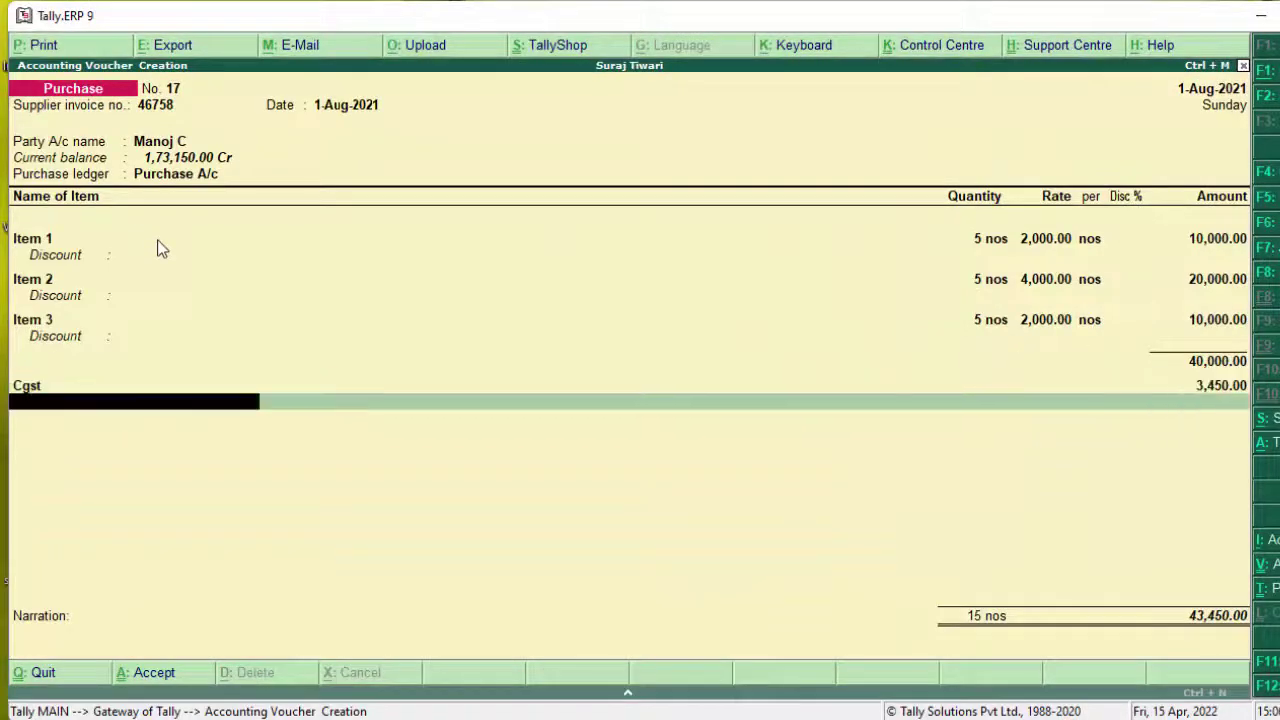
text(S)
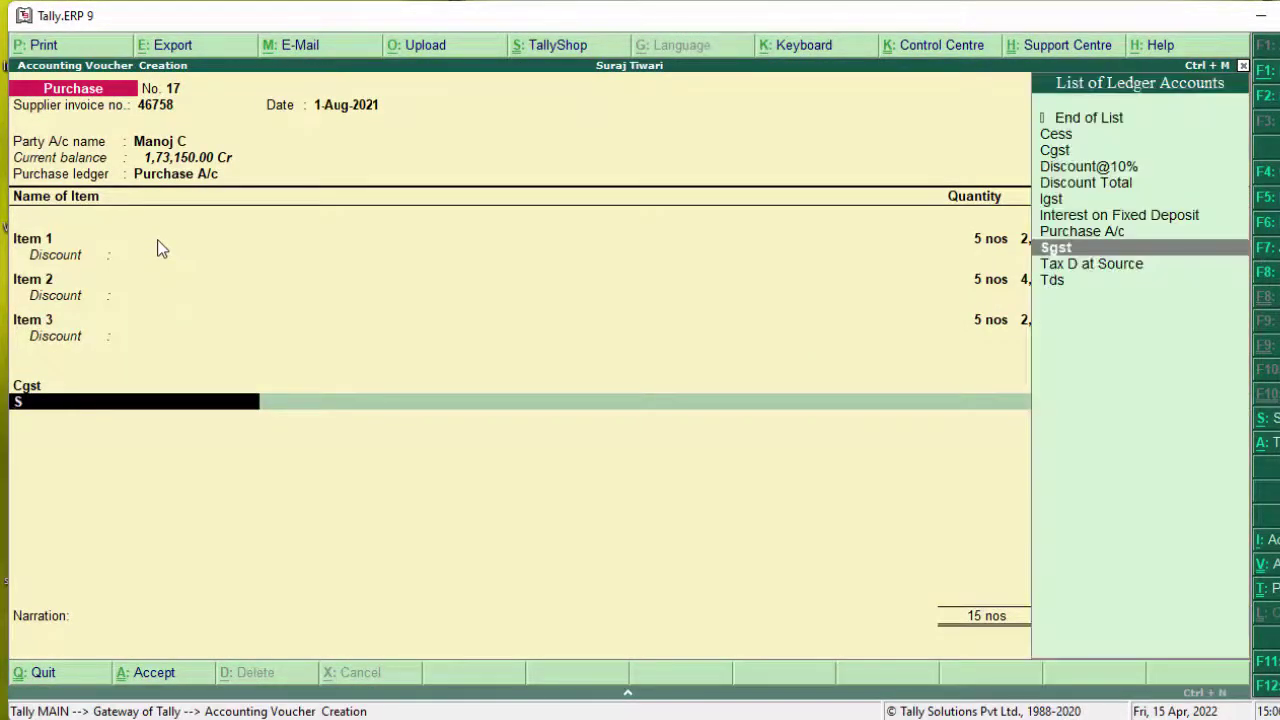
key(Return)
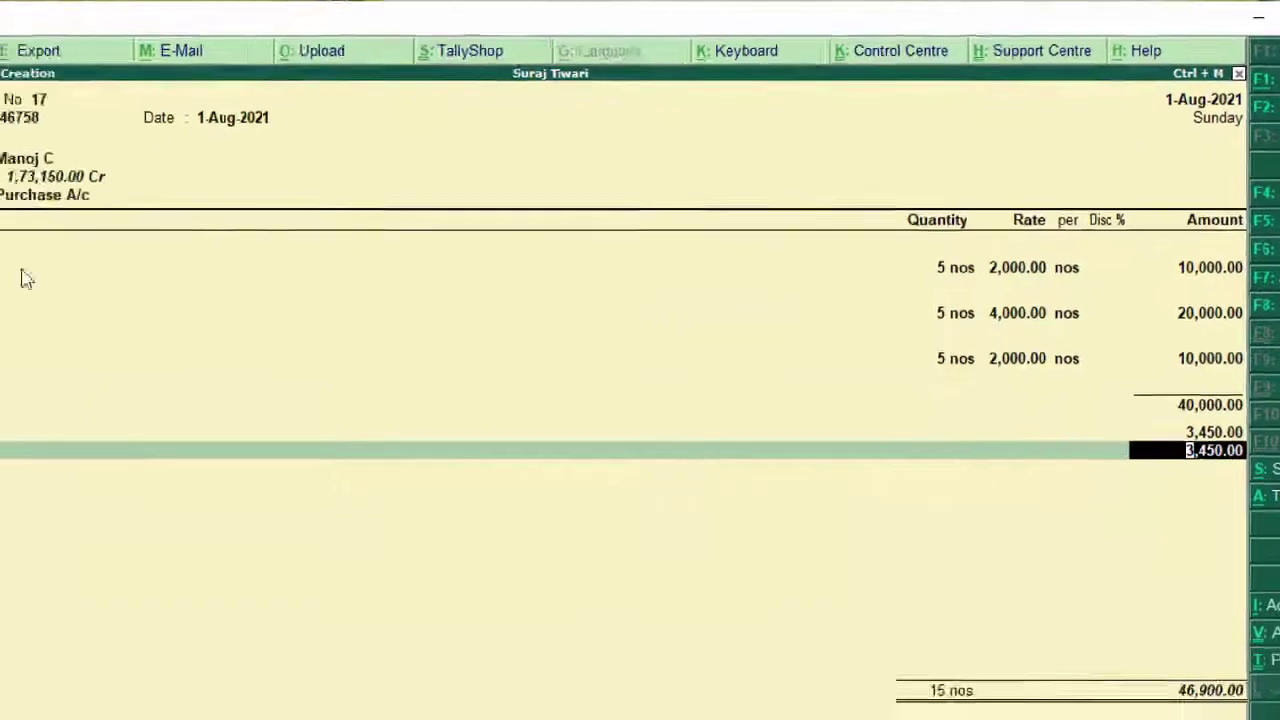
key(Return)
key(Return)
key(Return)
key(Return)
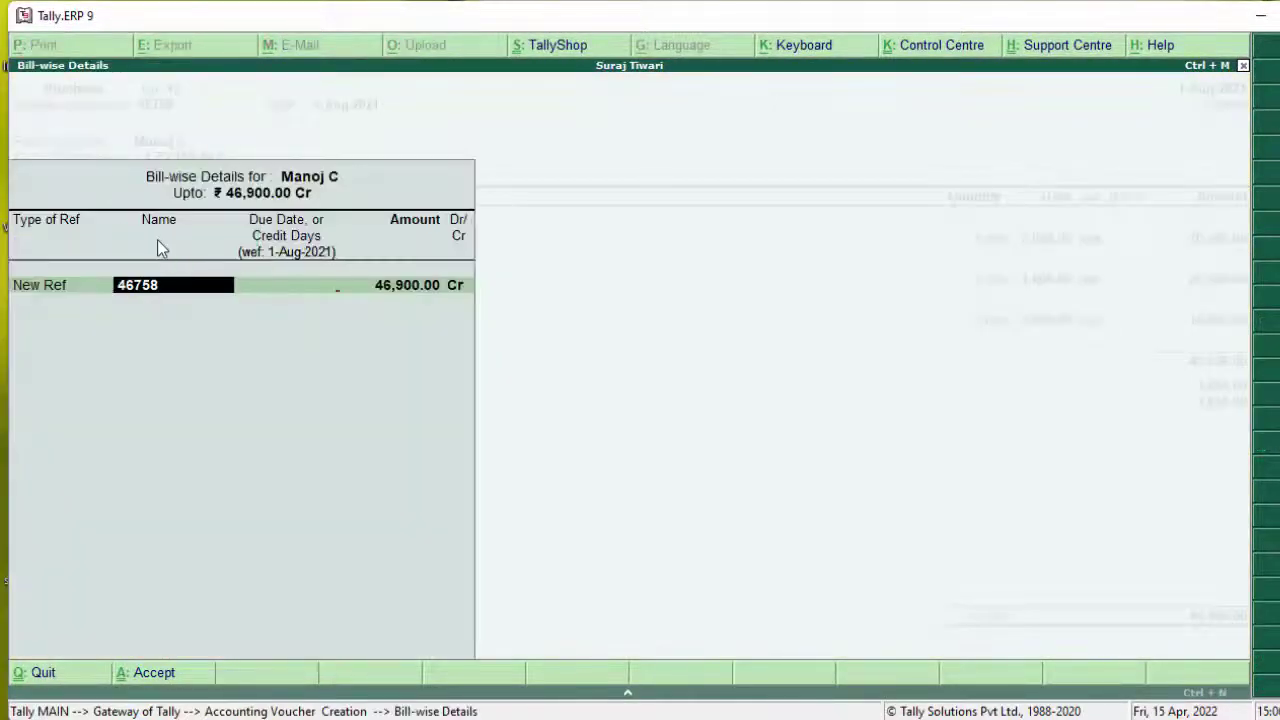
key(Return)
key(Return)
key(Return)
key(Return)
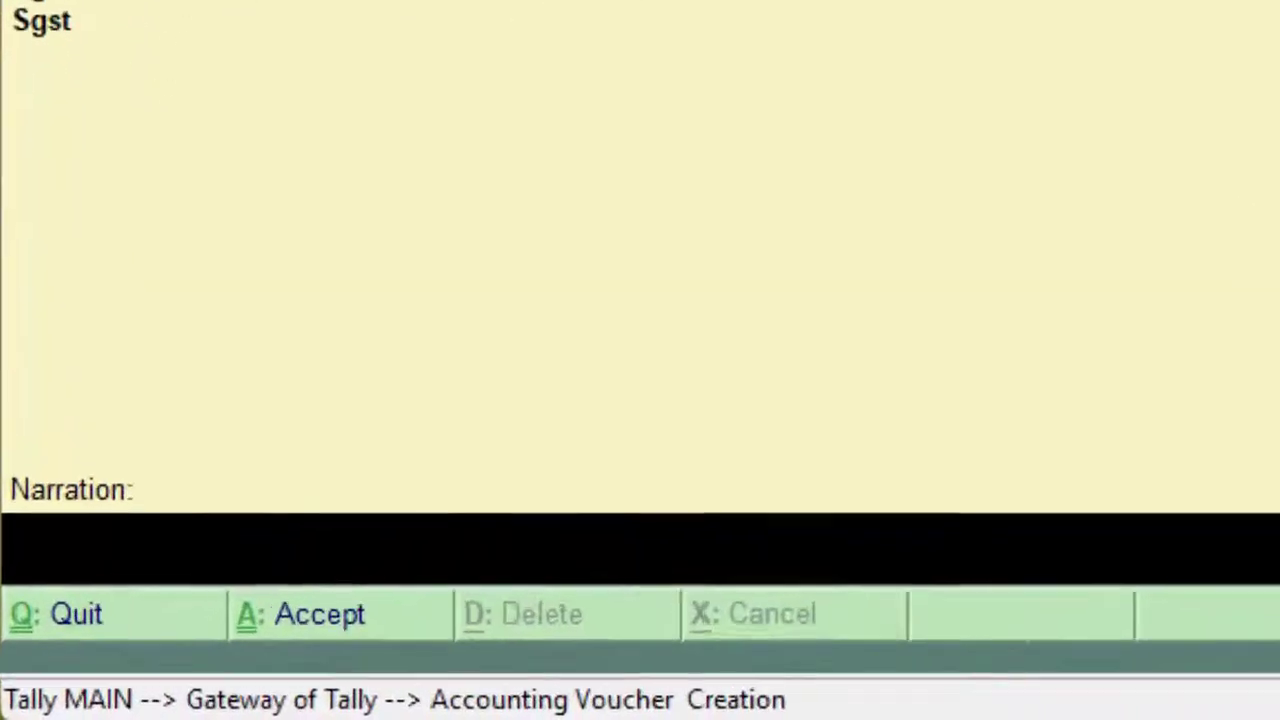
Step: Enter the narration 'Goods have been purchased' and accept the voucher
text(Goods)
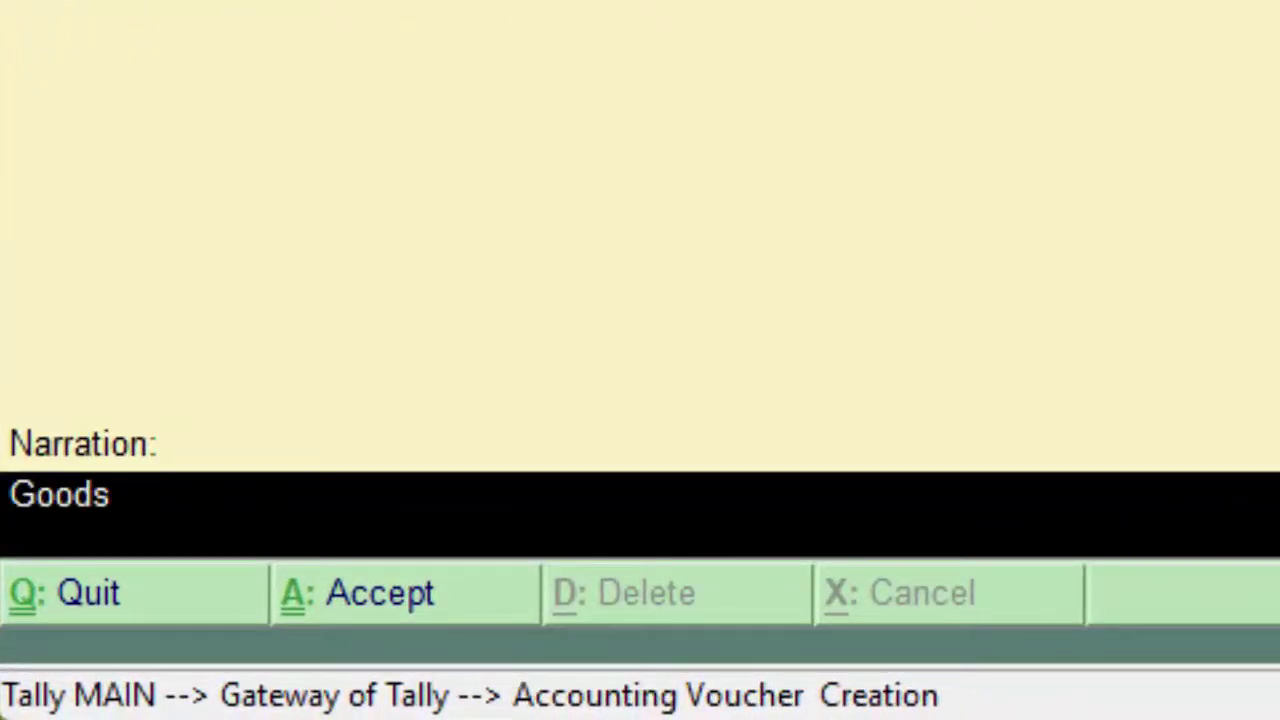
text( have)
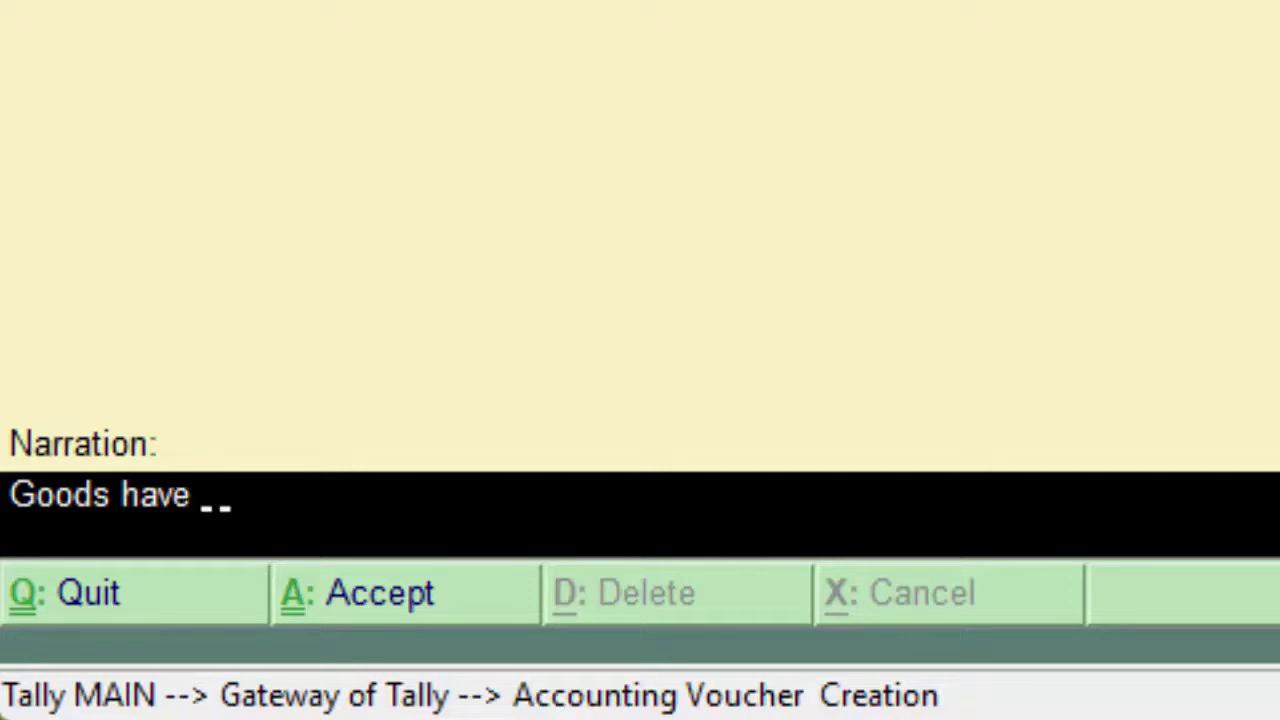
text(bee)
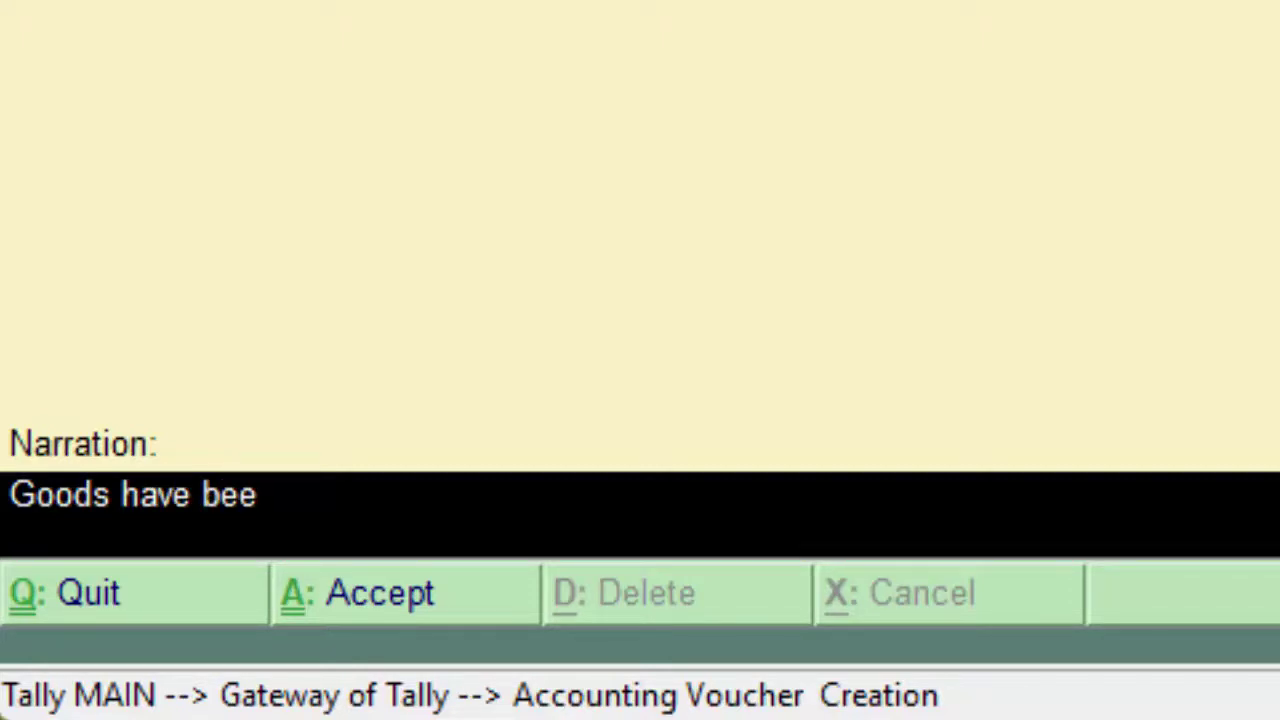
text(m)
key(BackSpace)
text(n p)
text(urchase)
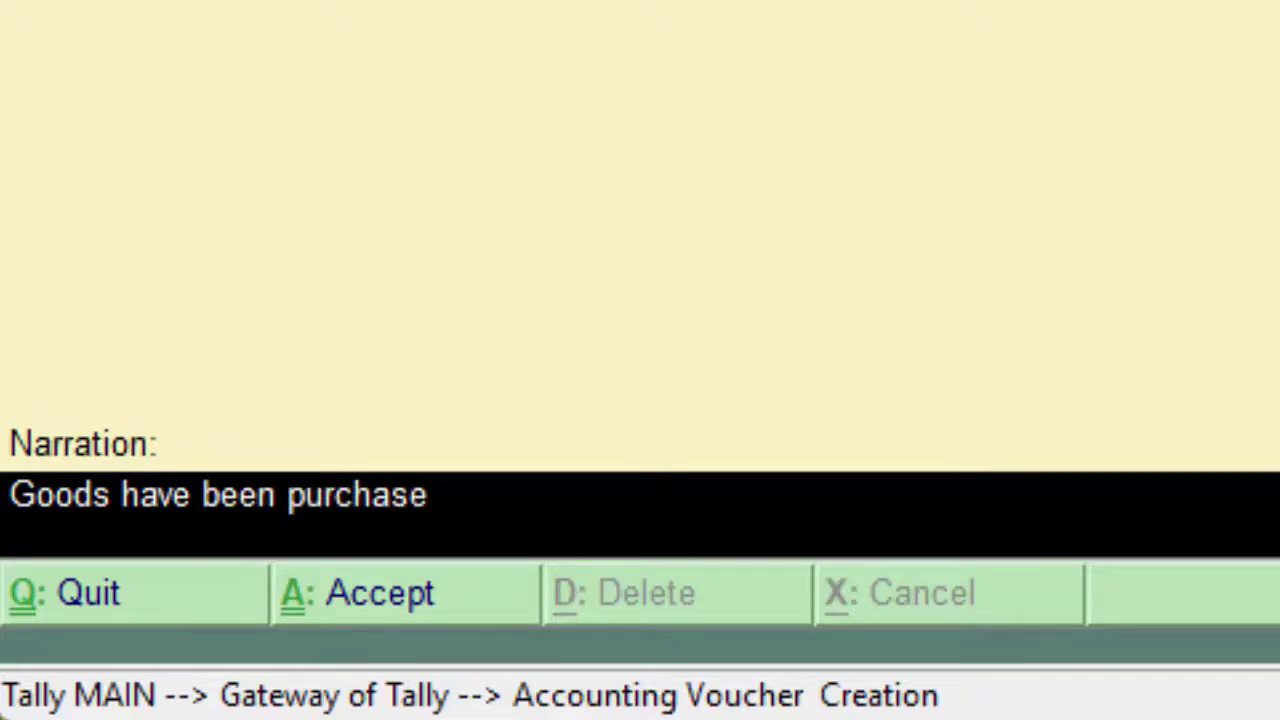
text(d.)
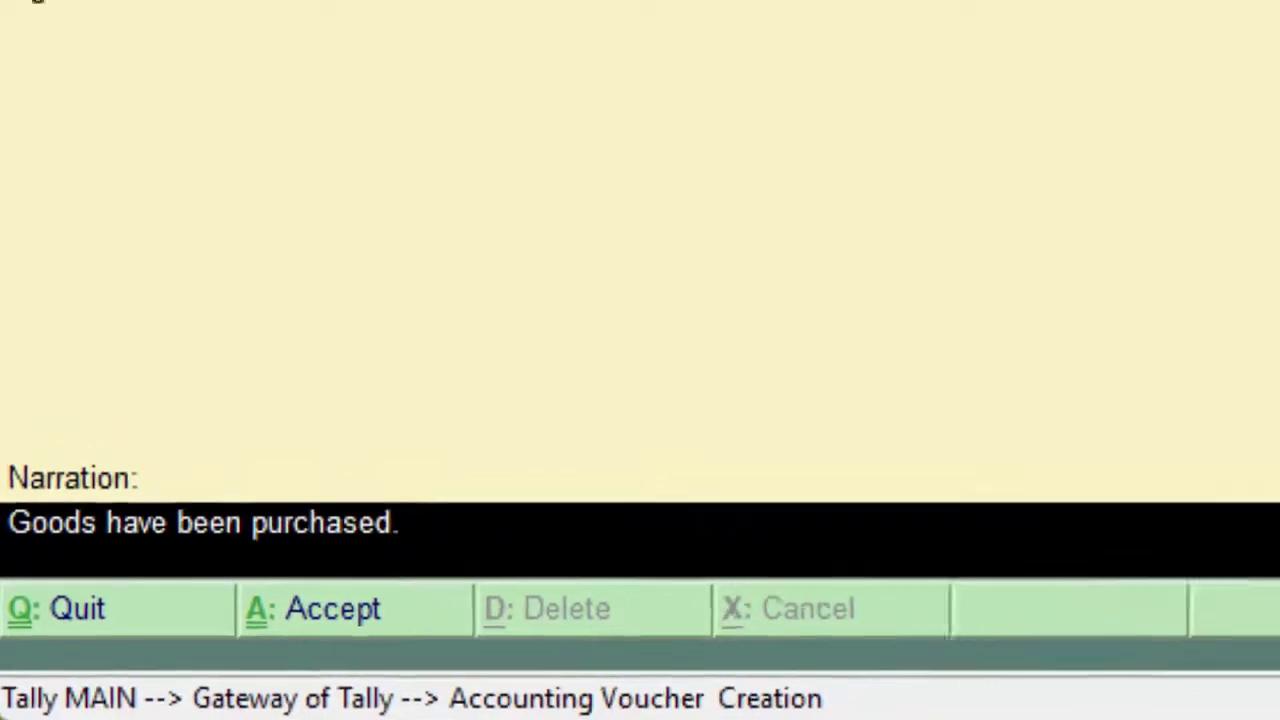
key(ctrl+a)
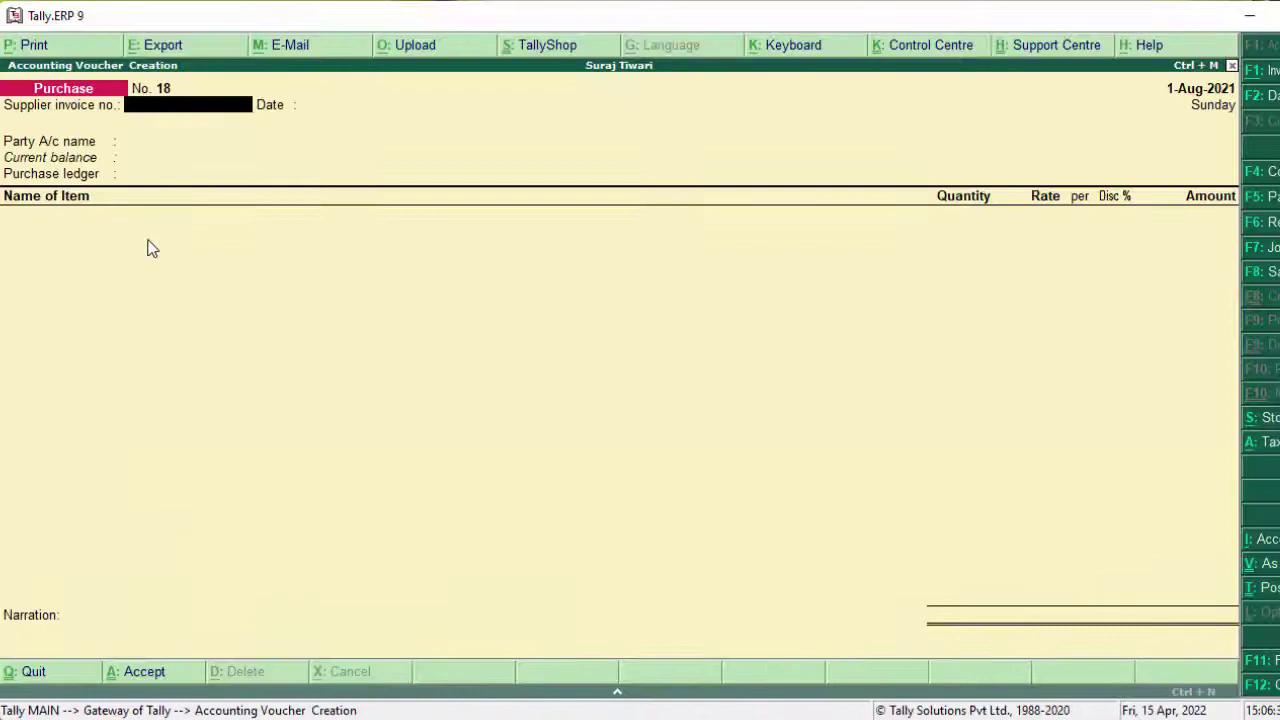
Step: Quit the blank voucher and reopen the supplier's purchase voucher No. 17 from the Day Book
key(Escape)
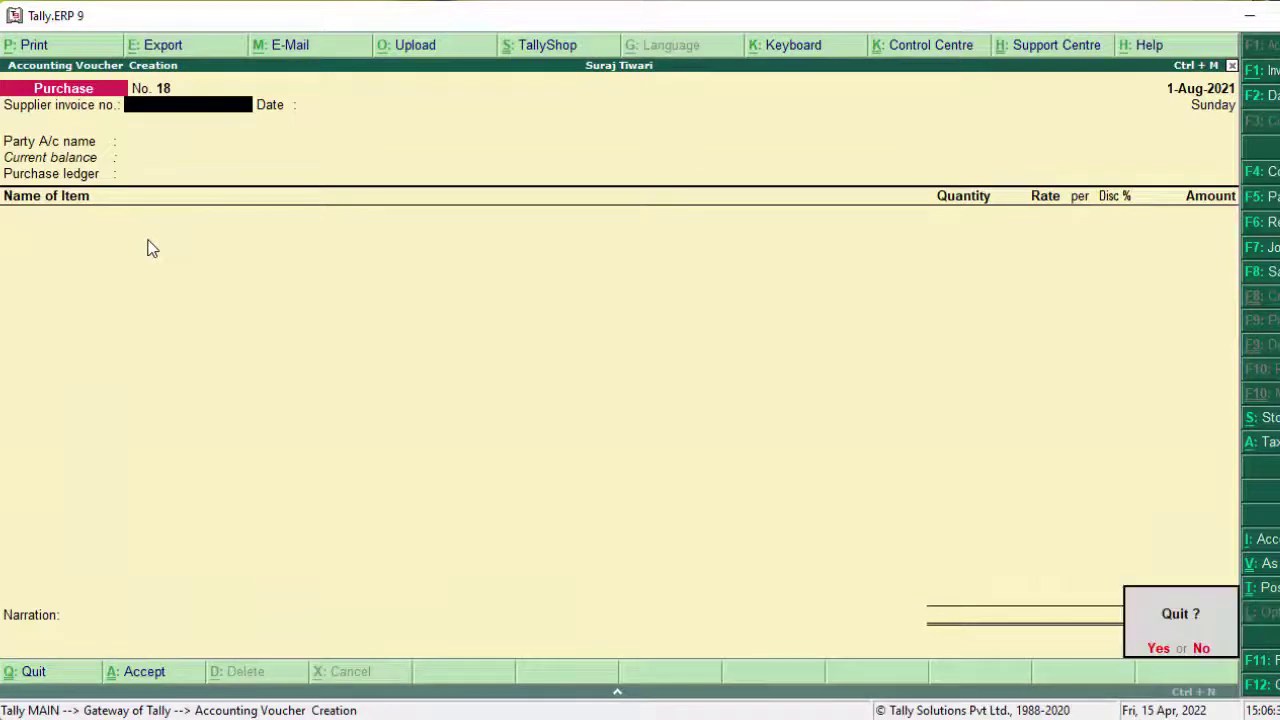
key(Return)
key(d)
key(d)
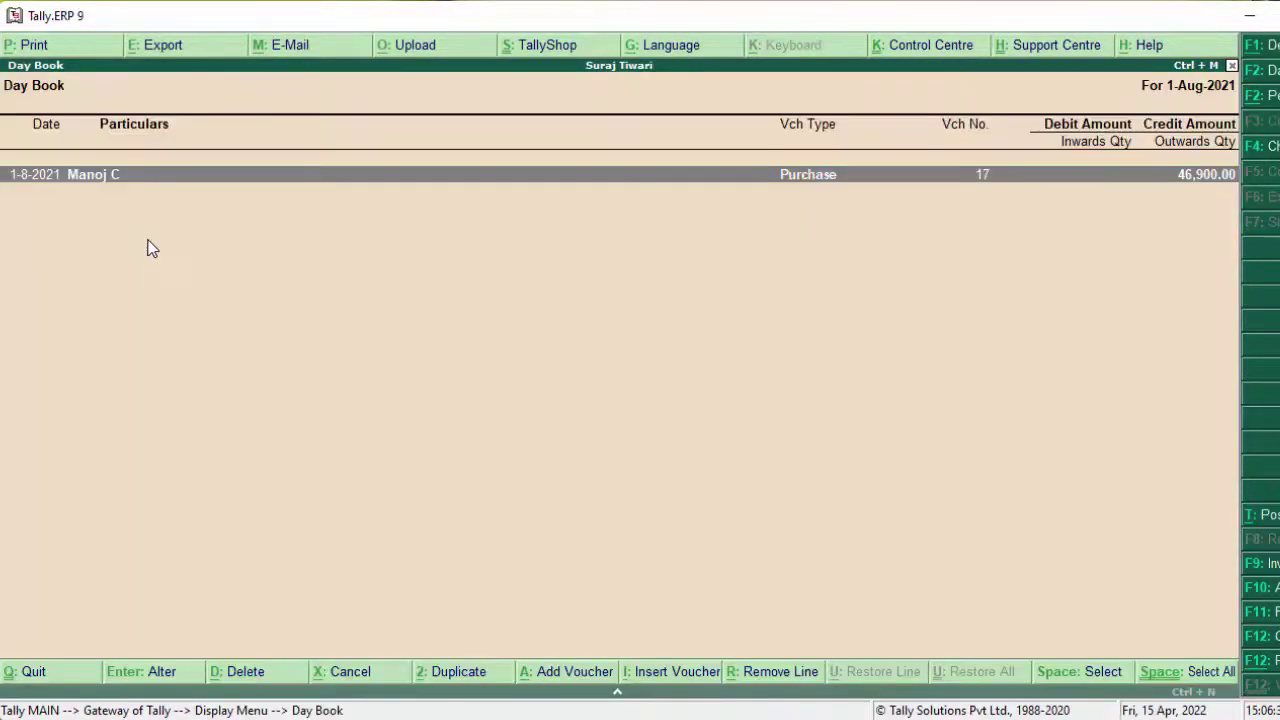
key(Return)
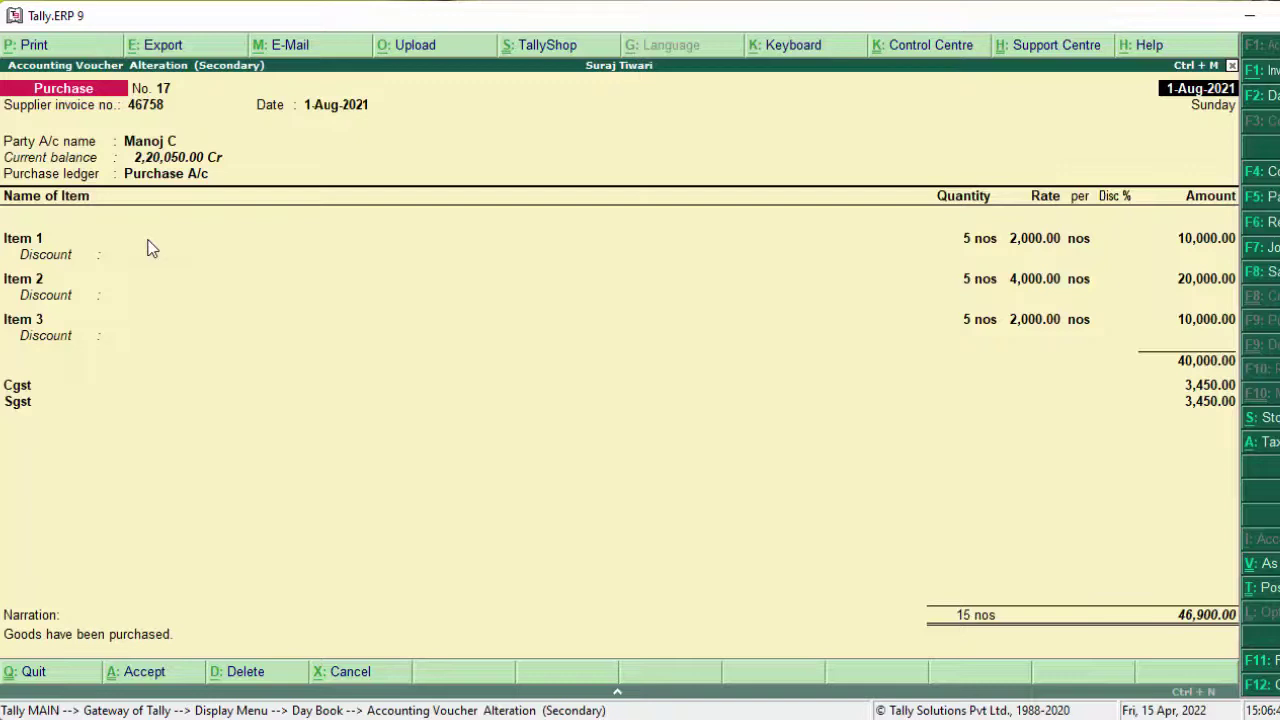
Step: Preview the printed invoice for voucher No. 17, then close the preview
key(alt+p)
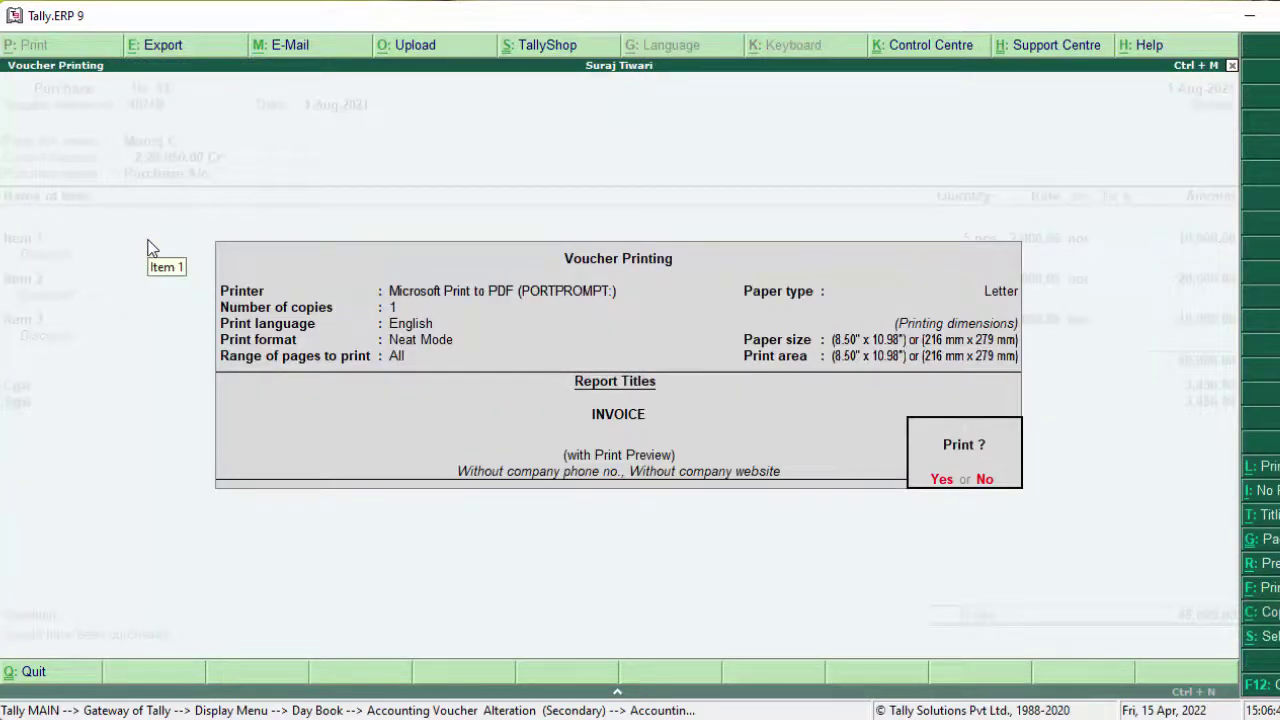
key(Return)
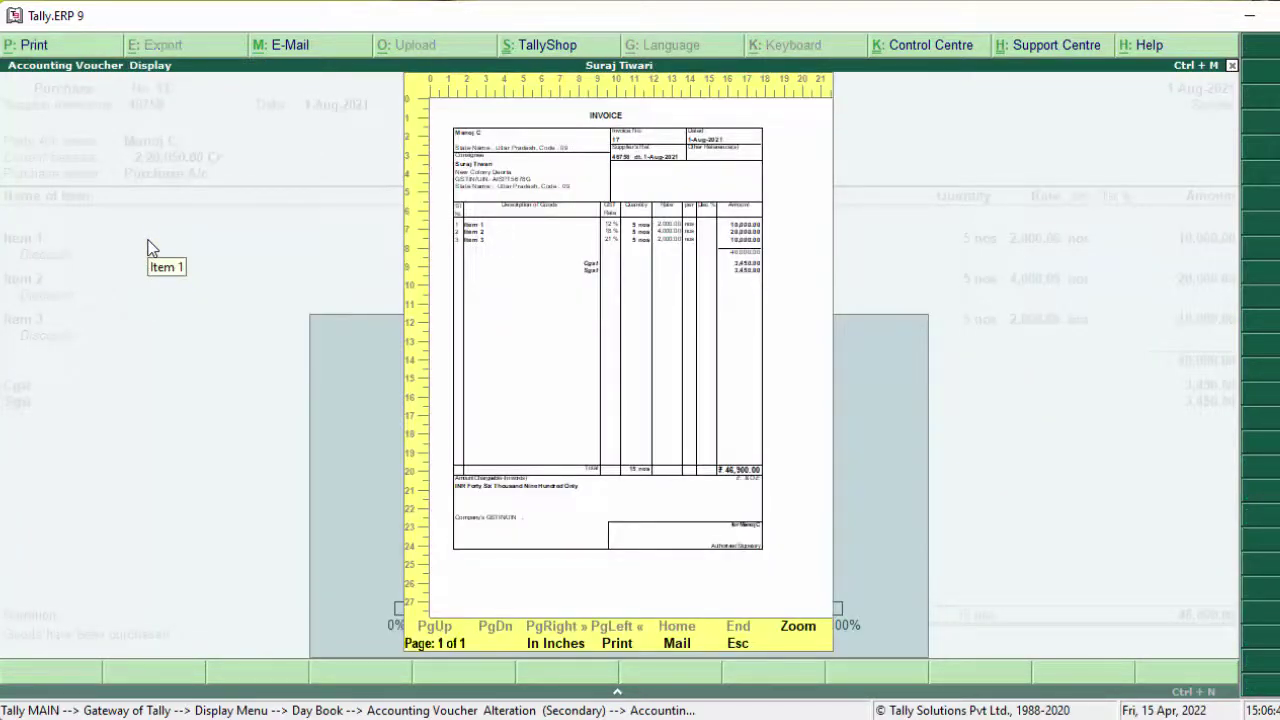
key(Escape)
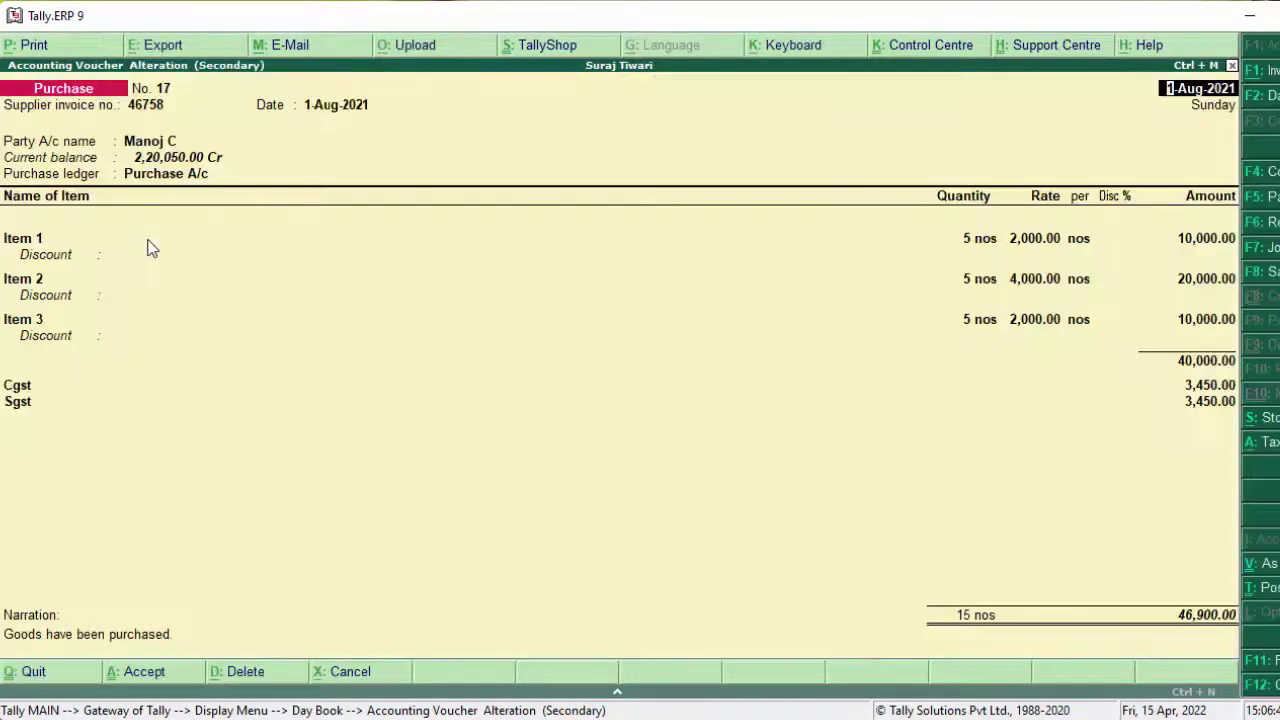
Step: In the print configuration, set Print GST Analysis of Items and Print Item-wise GST details to Yes
key(alt+p)
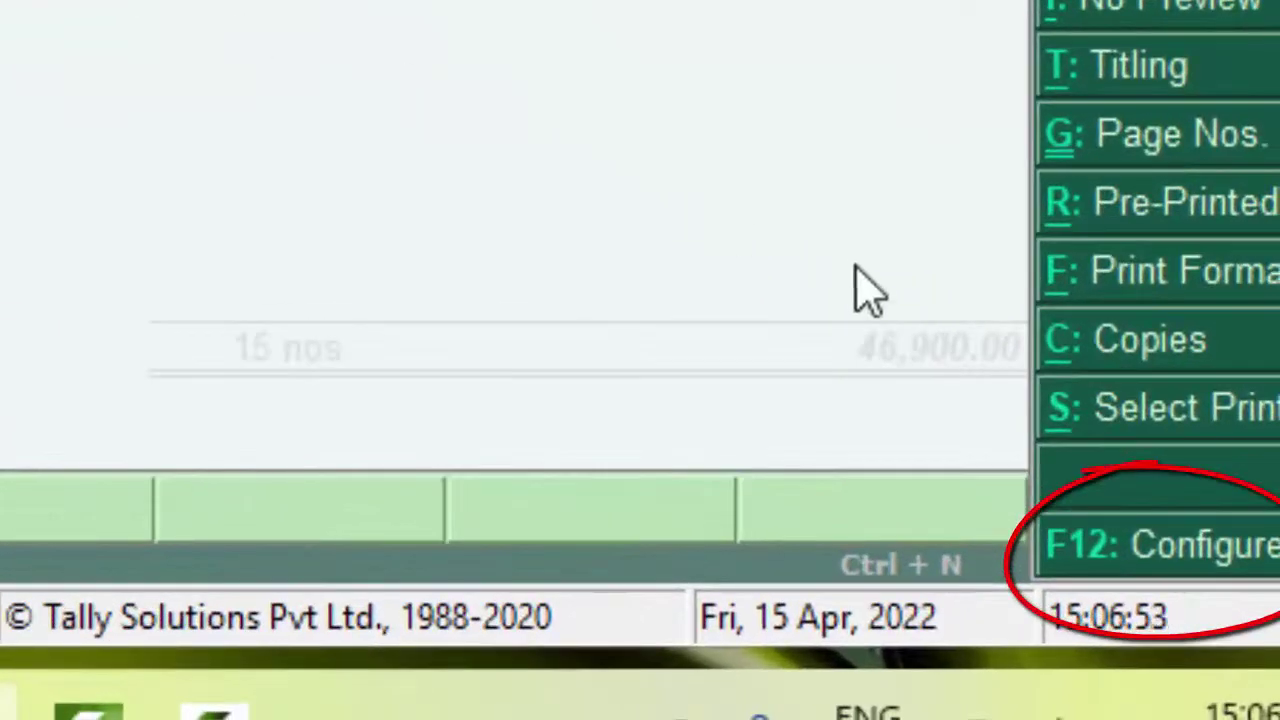
click(1210, 566)
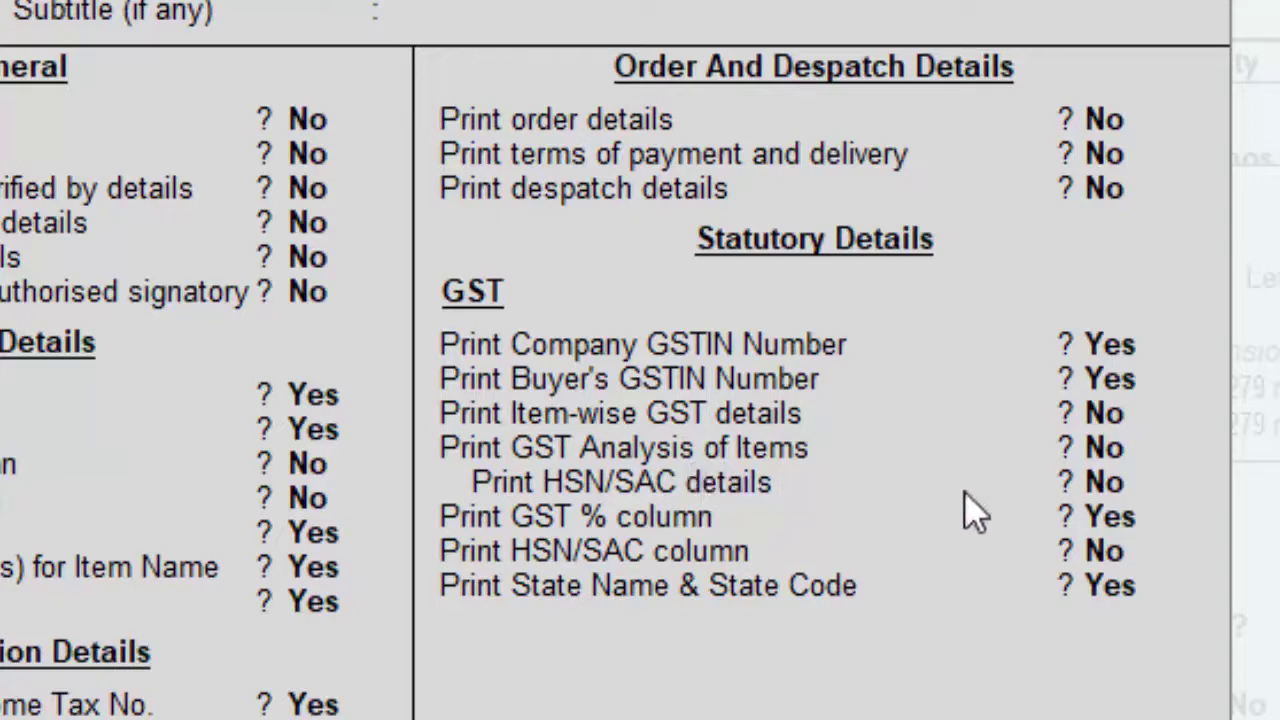
click(1119, 448)
text(Yes)
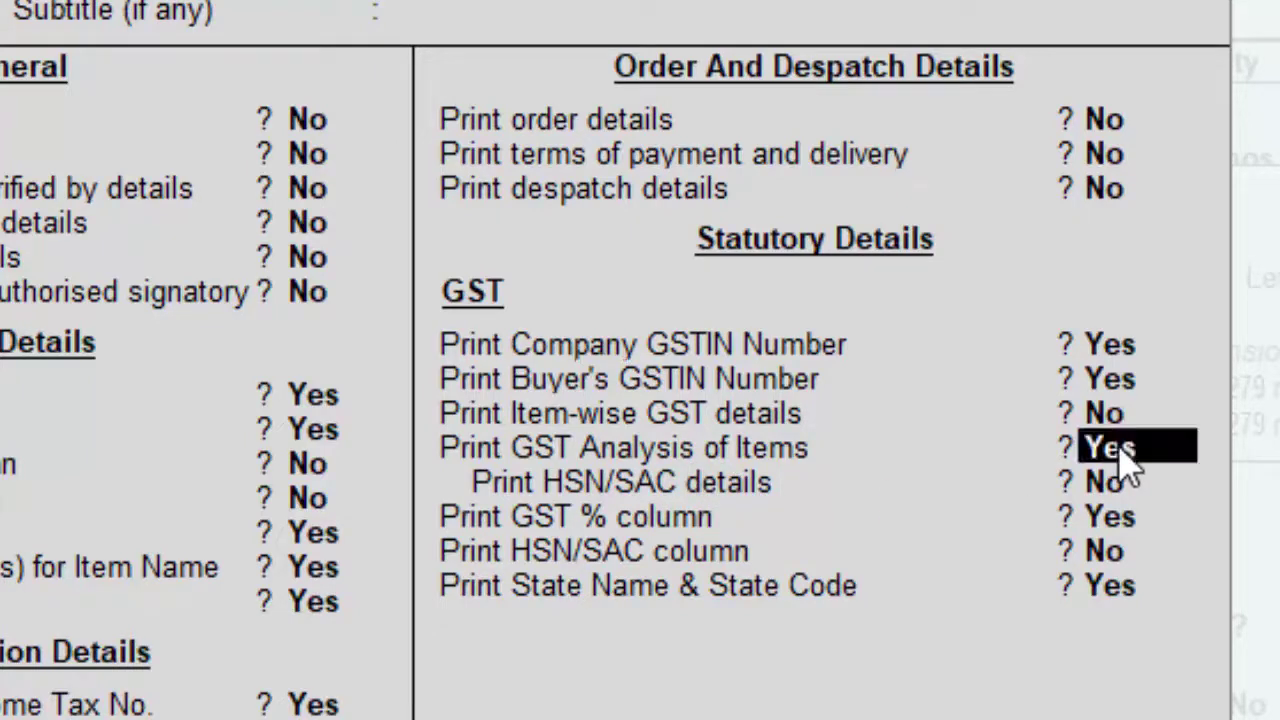
click(1108, 413)
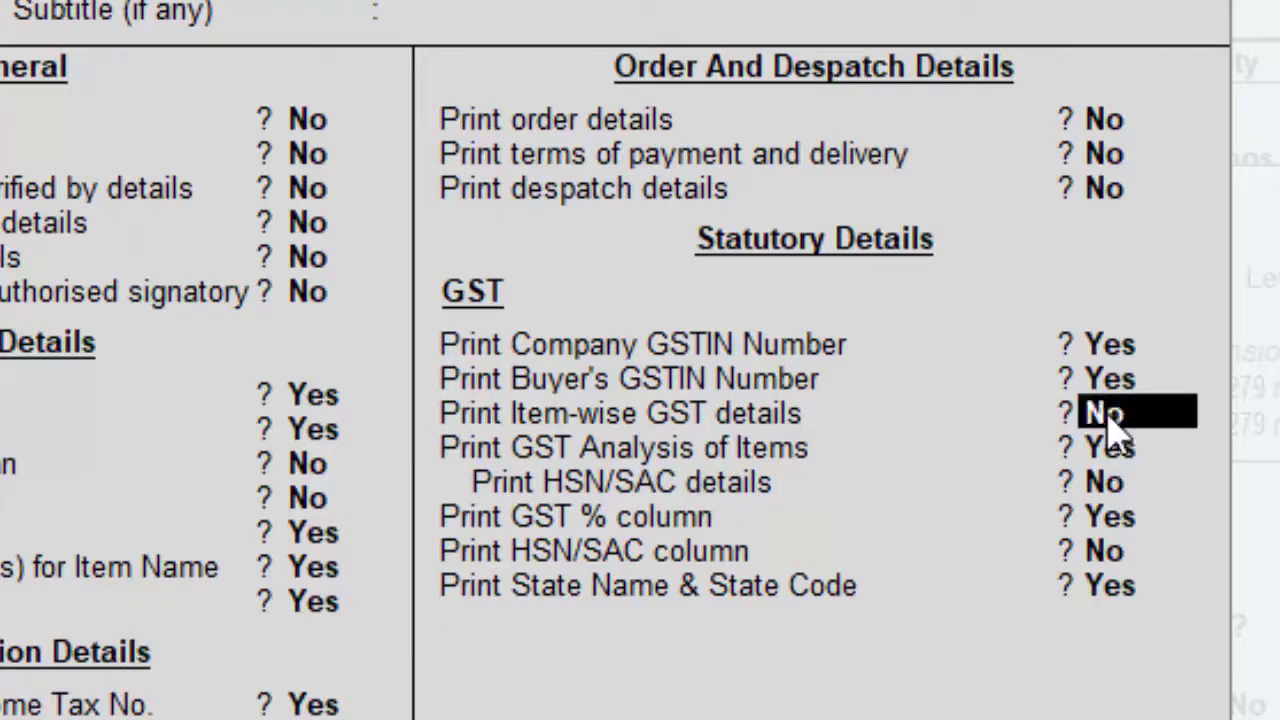
key(y)
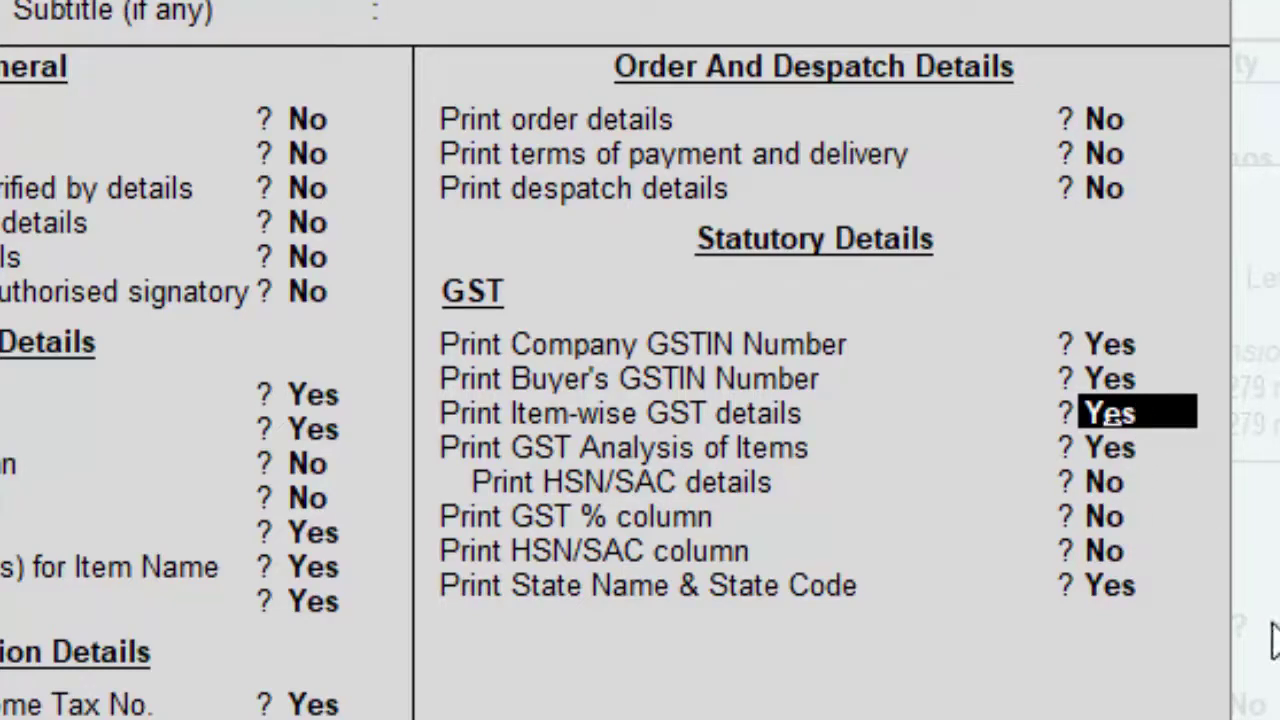
Step: Preview the updated invoice zoomed in, showing Central and State Tax columns and the tax analysis
key(ctrl+a)
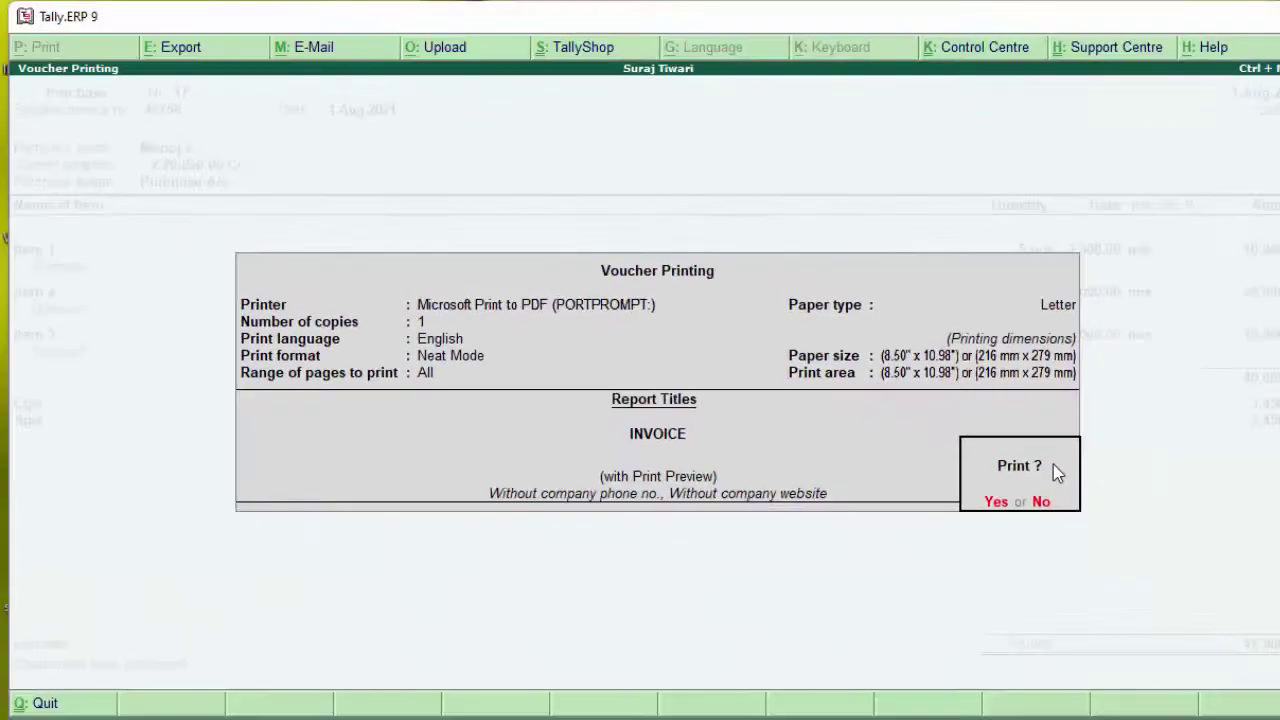
key(Return)
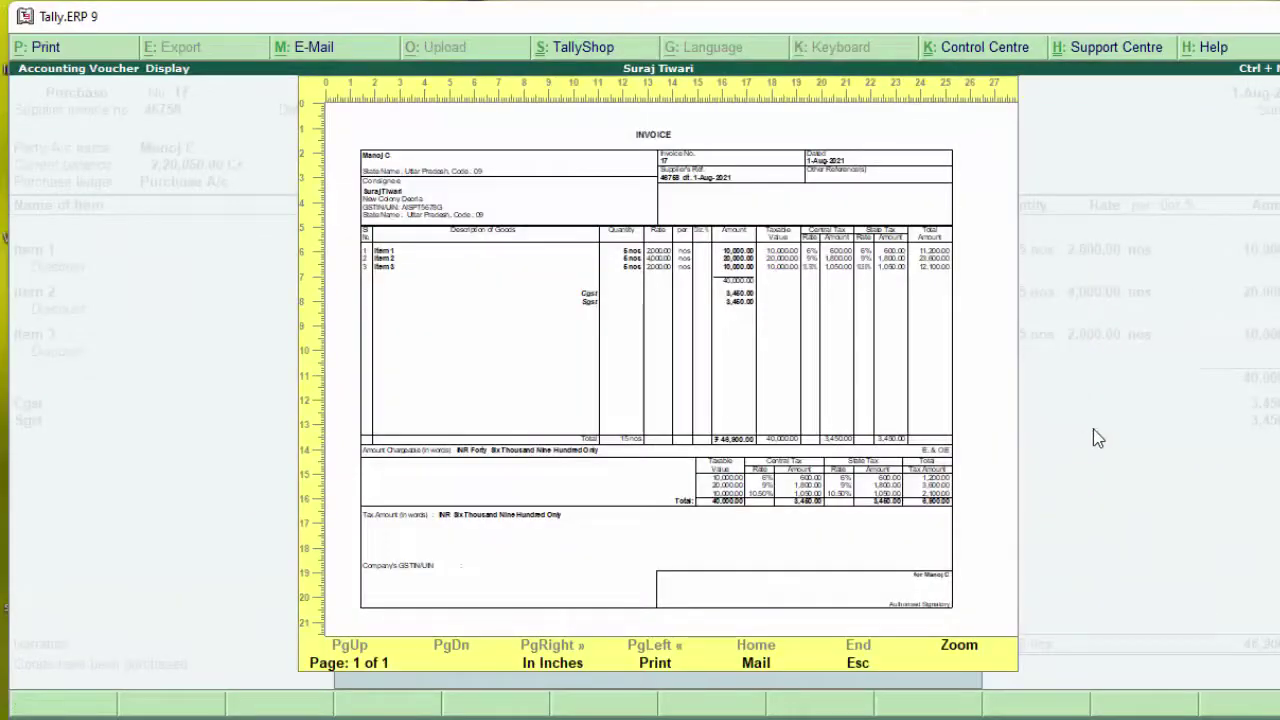
click(972, 644)
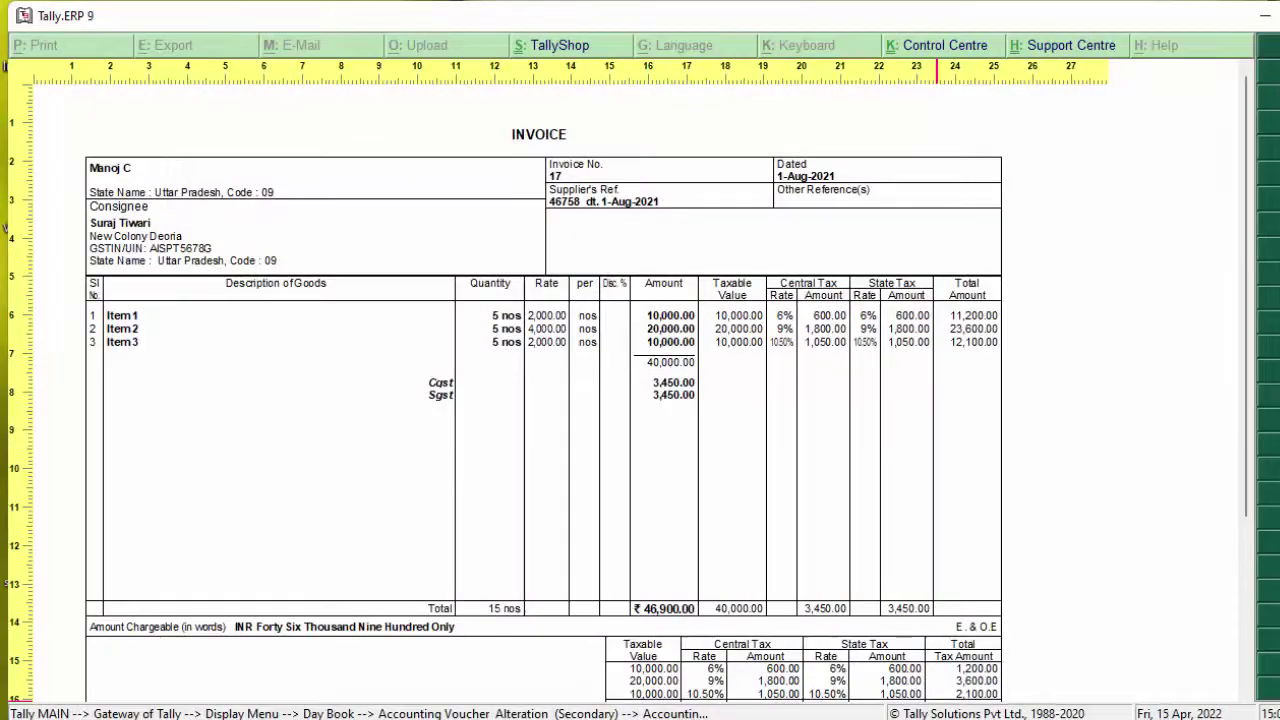
Step: Close the preview and quit voucher alteration back to the Gateway of Tally
key(Escape)
key(Escape)
key(Escape)
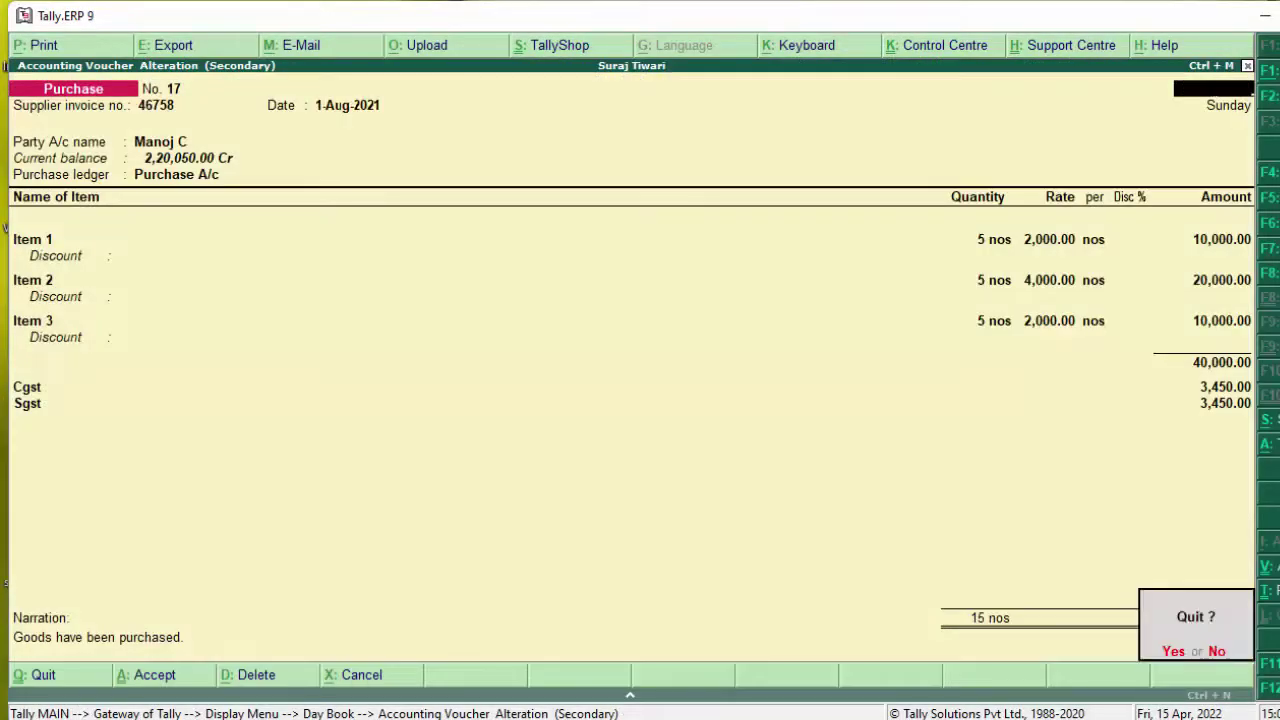
key(y)
key(Escape)
key(Escape)
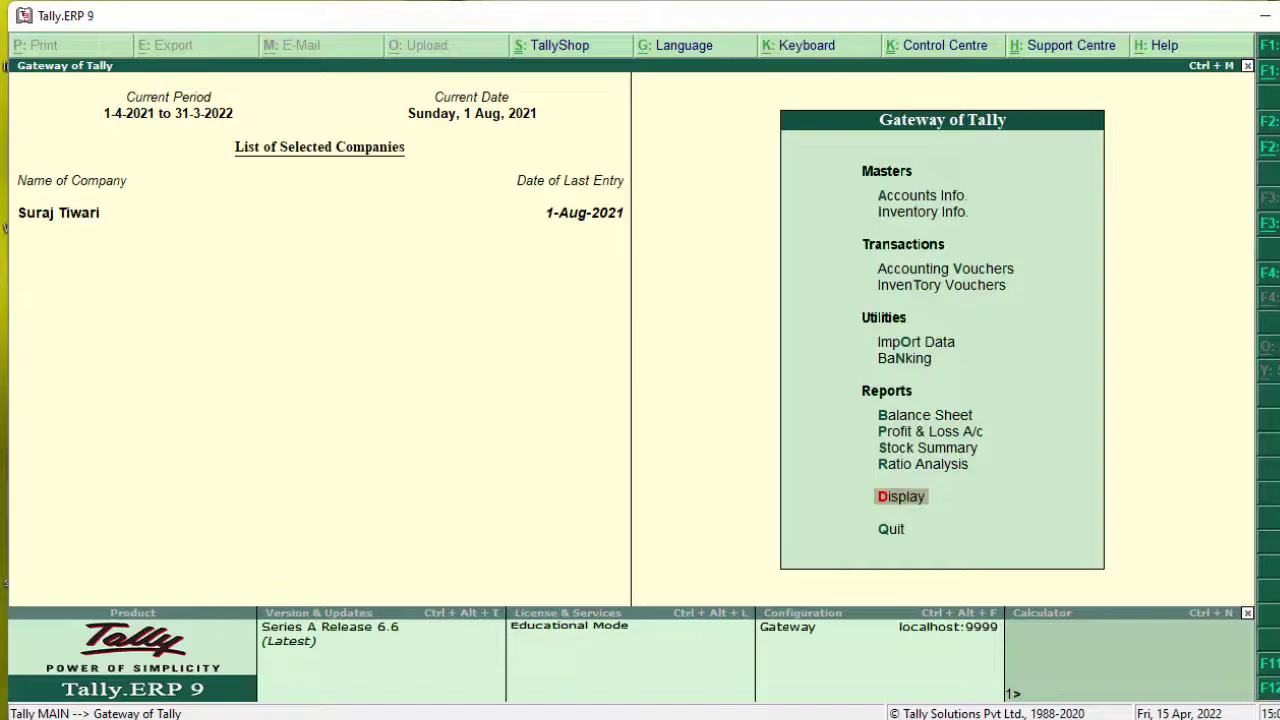
Step: Start a new purchase voucher, No. 18, from Accounting Vouchers
key(v)
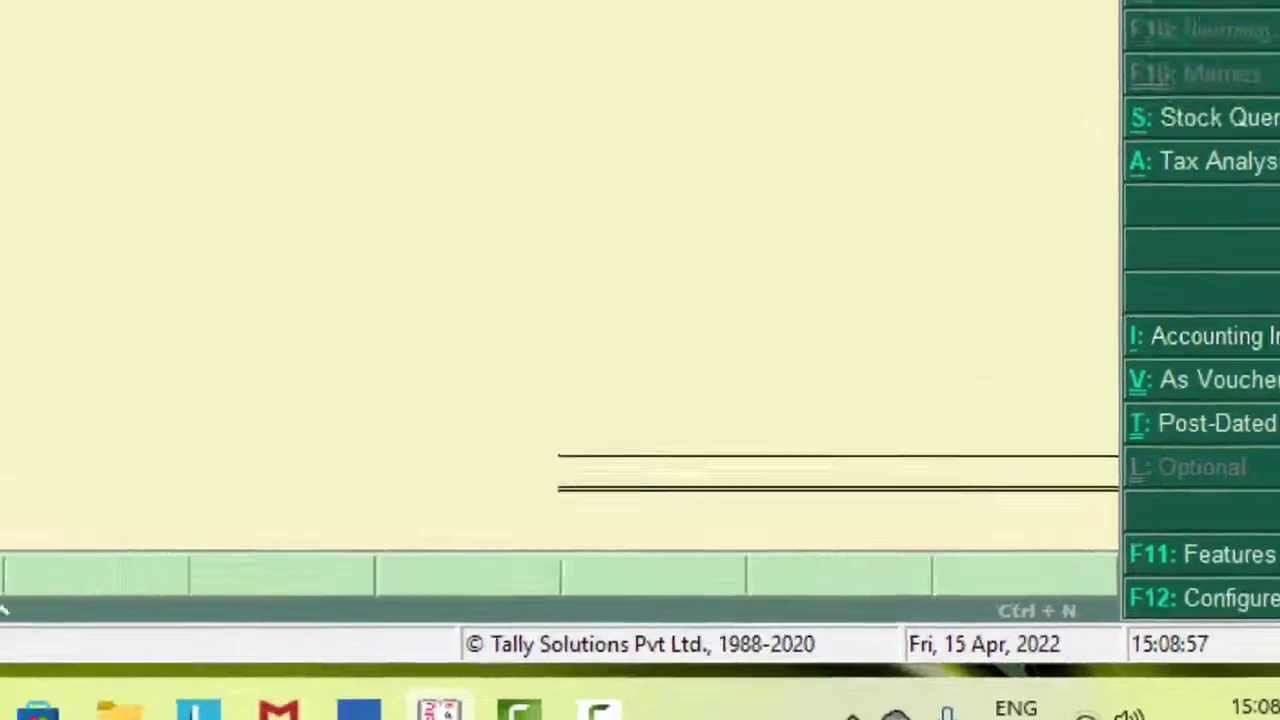
Step: Switch voucher No. 18 to Accounting Invoice mode and set the supplier ledger as the party account
click(1160, 190)
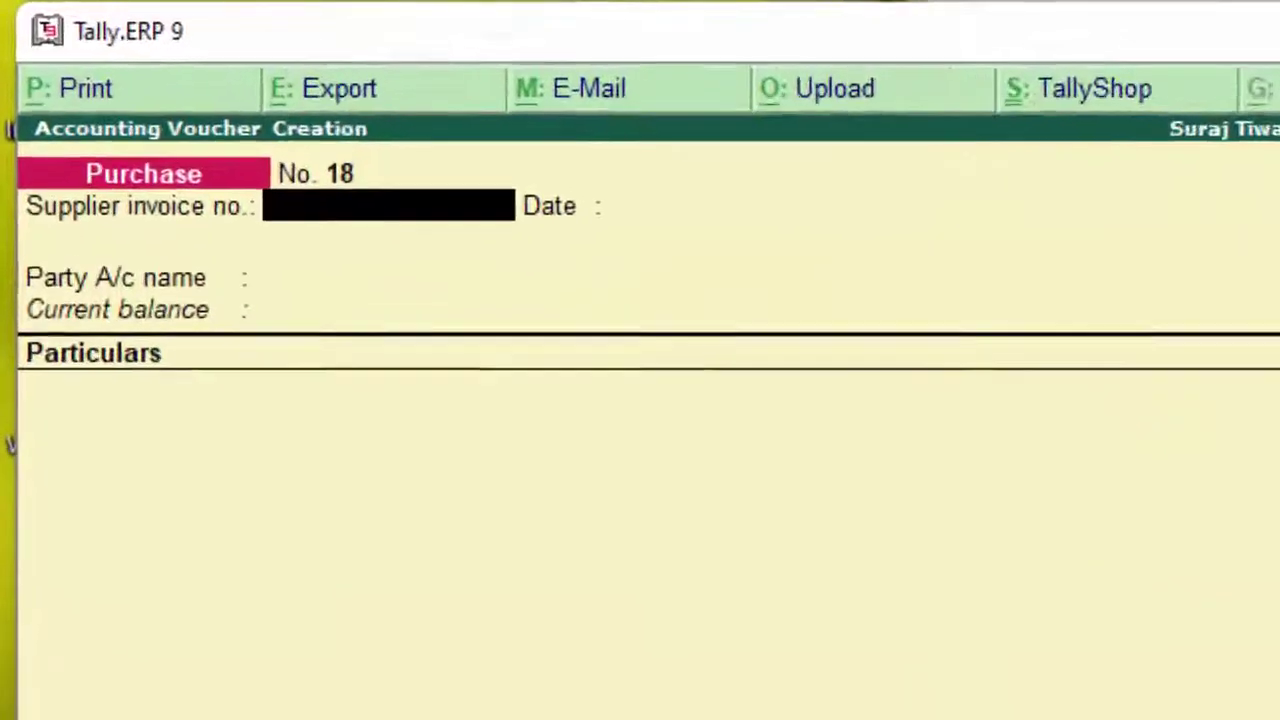
key(Return)
key(Return)
key(Return)
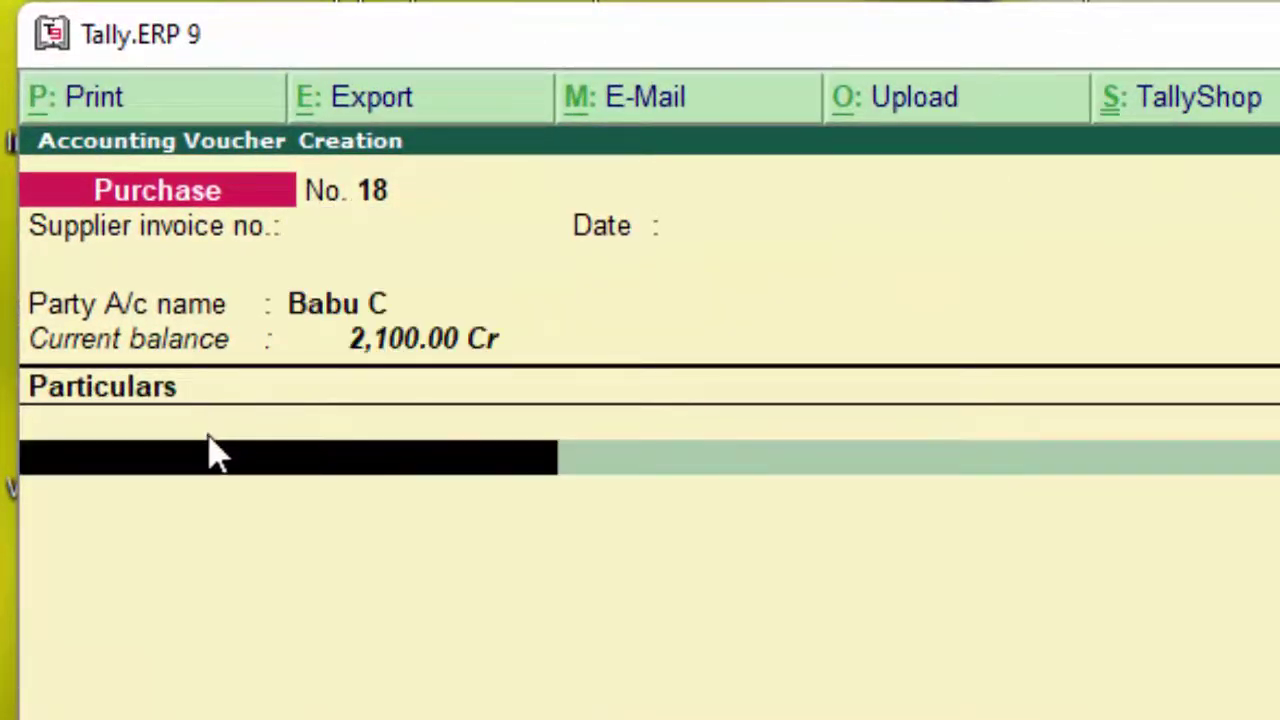
click(365, 305)
text(M)
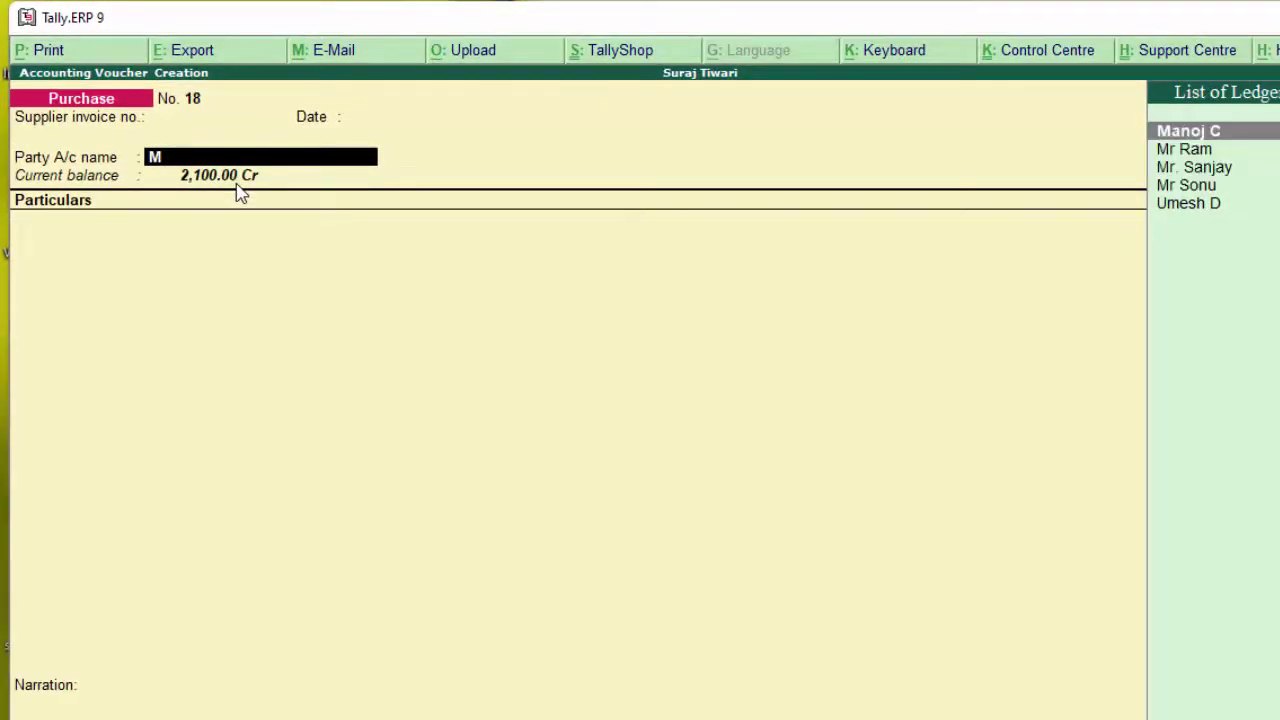
key(Return)
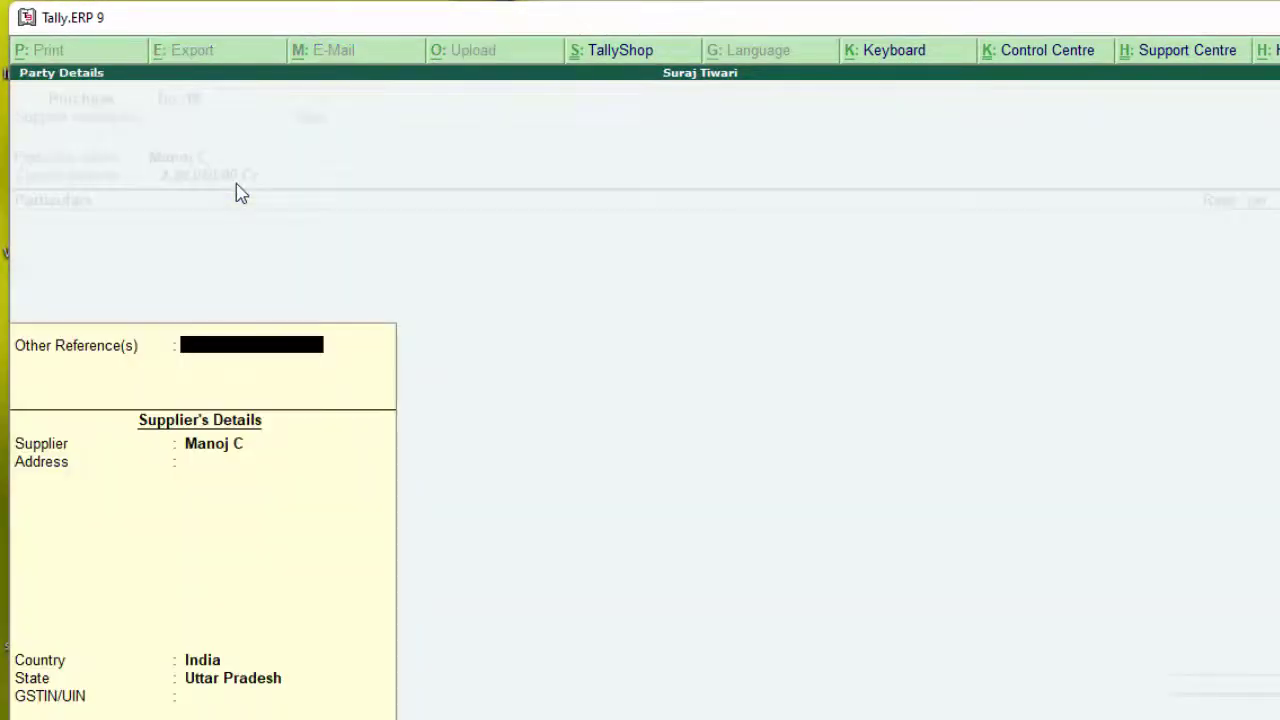
key(Return)
key(Return)
key(Return)
key(Return)
key(Return)
key(Return)
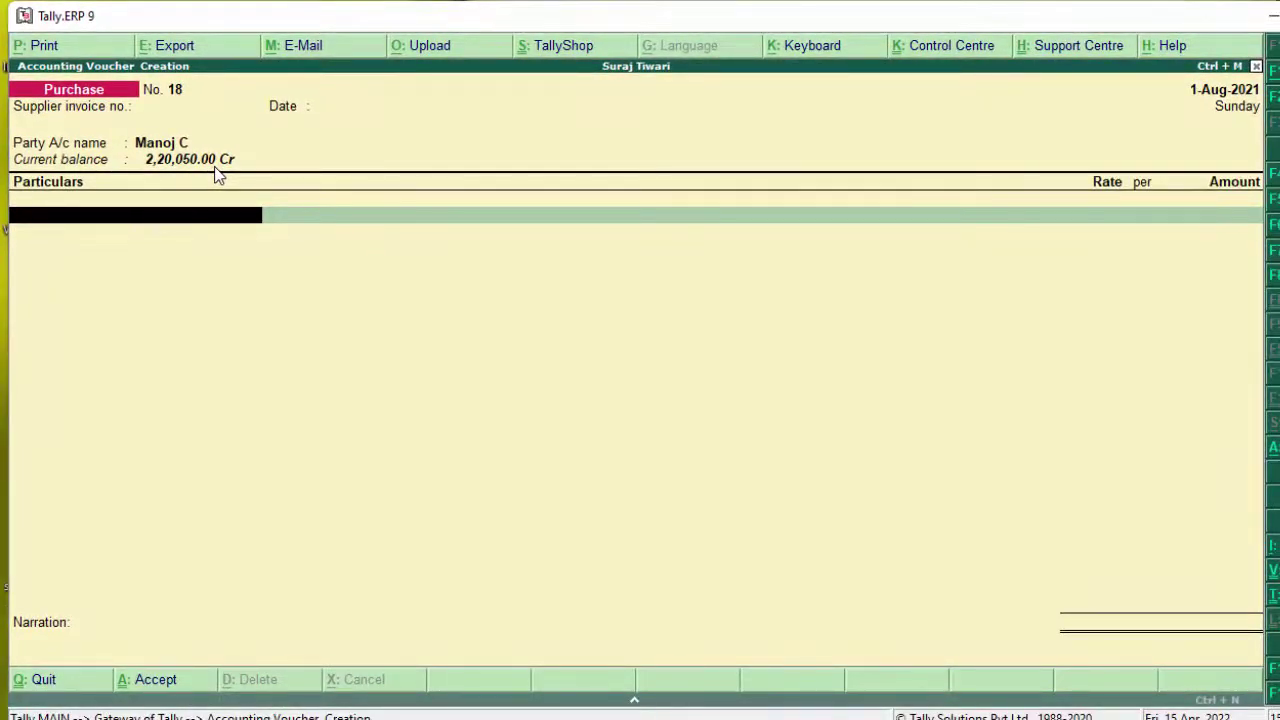
Step: Enter Purchase A/c with an amount of 5,000
text(P)
key(Return)
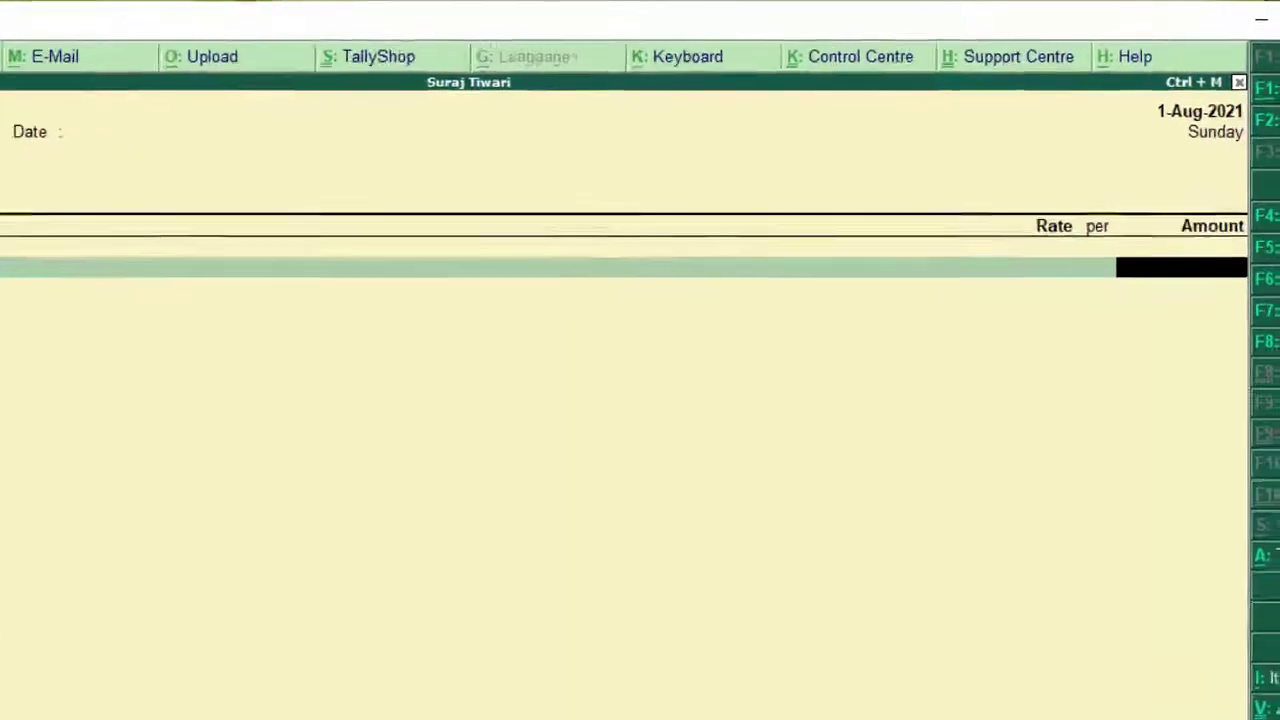
text(5000)
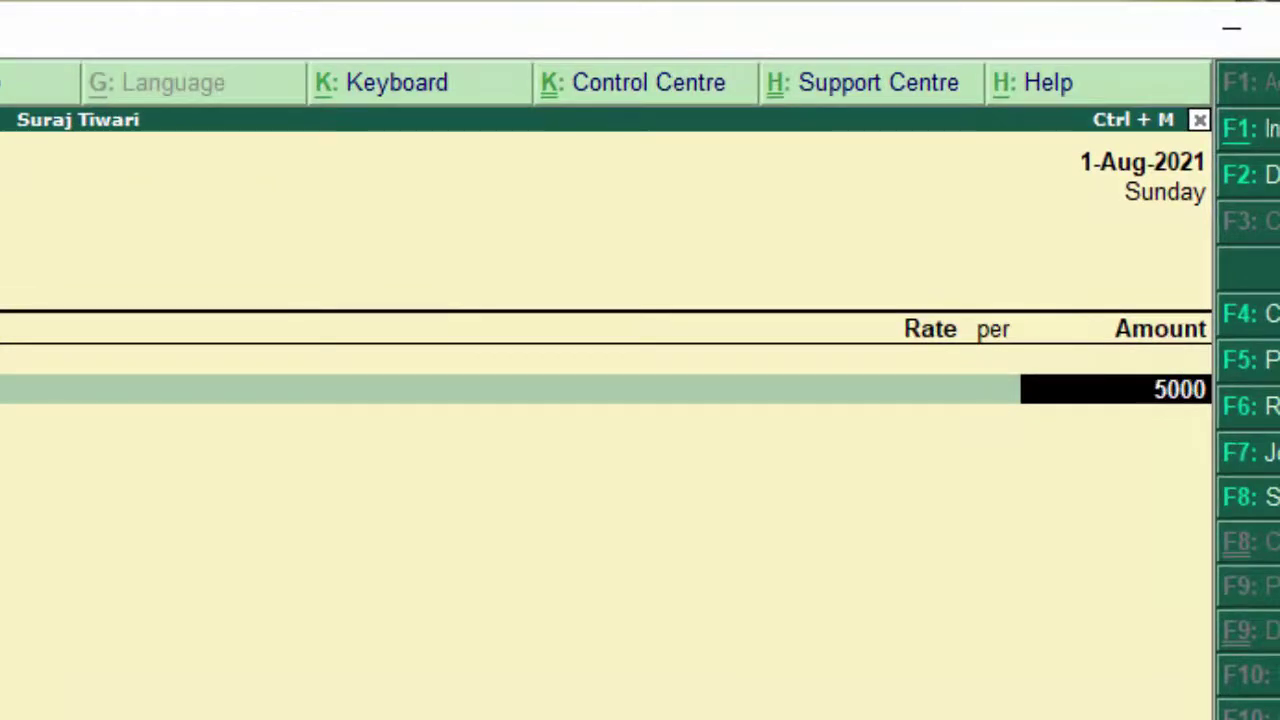
key(Return)
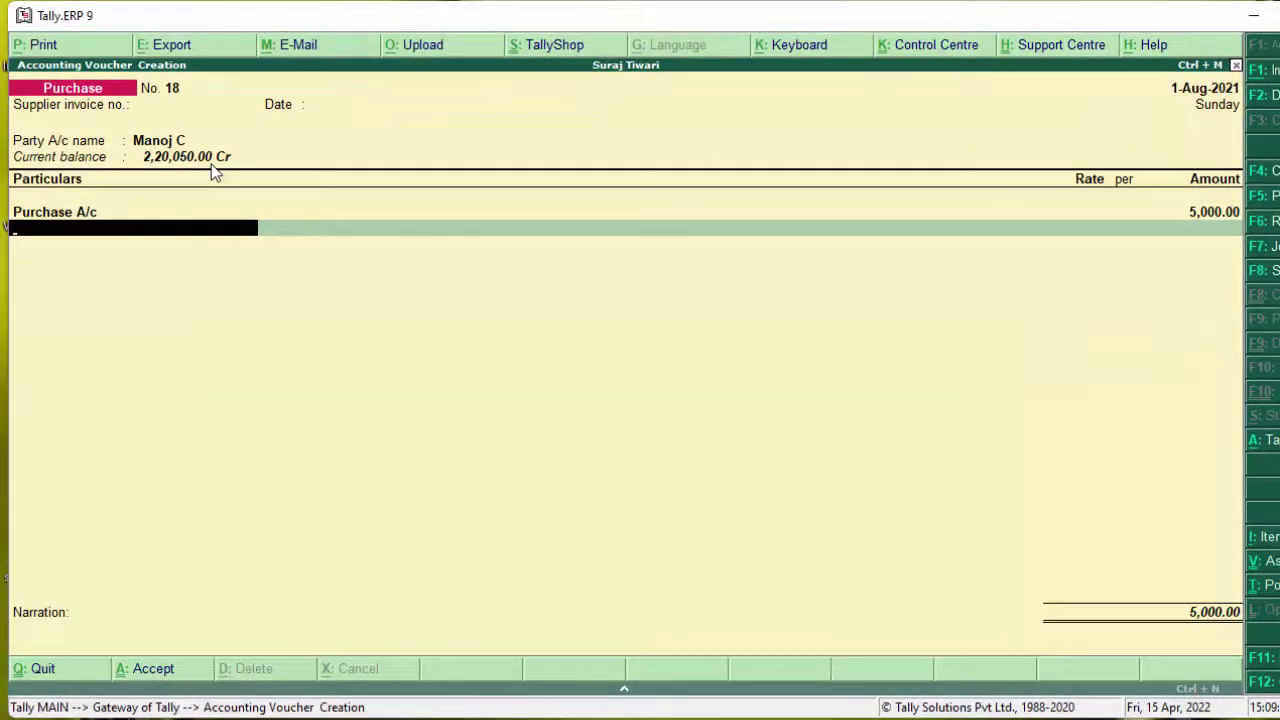
Step: Add Cgst and Sgst ledger lines of 200 each
text(C)
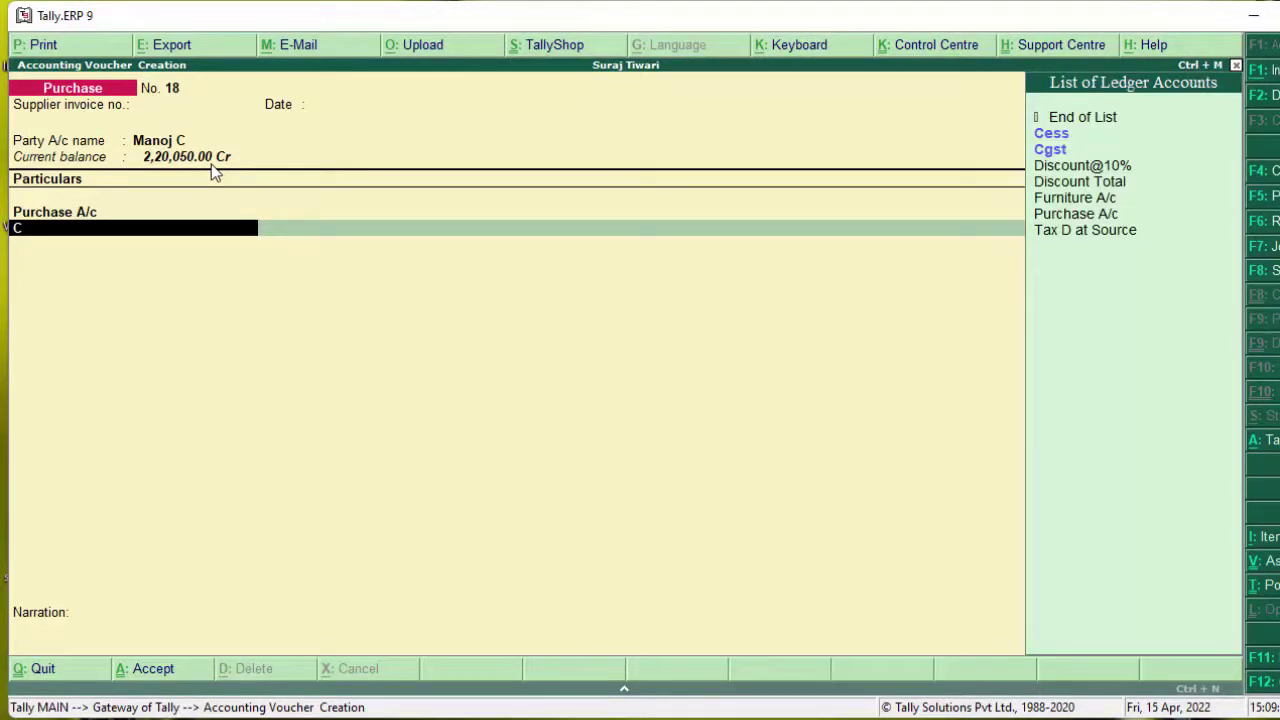
key(Down)
key(Down)
key(Return)
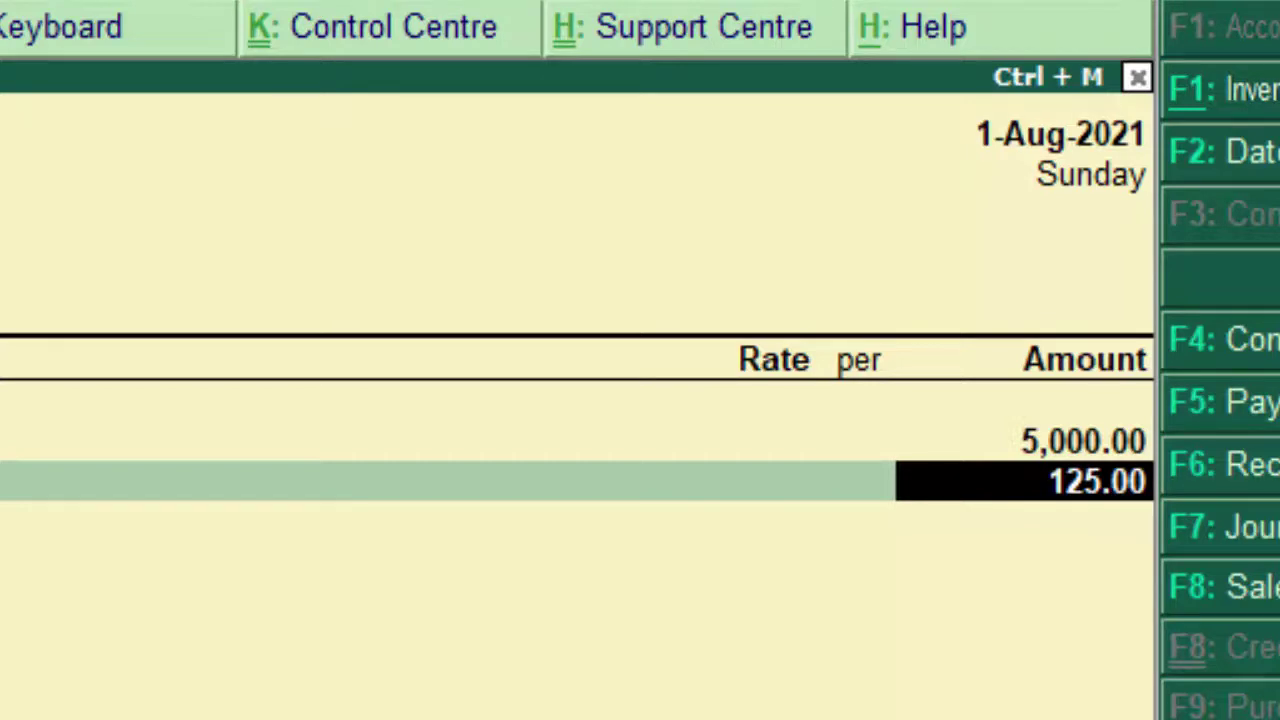
text(2)
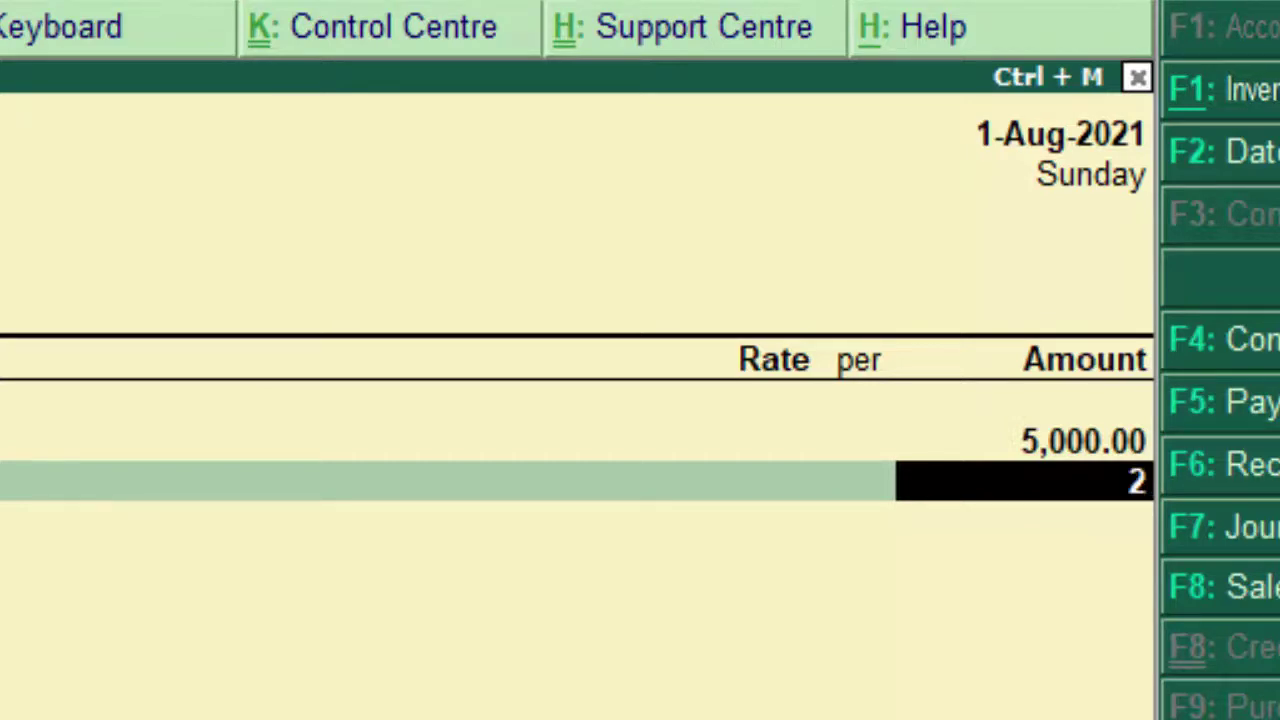
text(00)
key(Return)
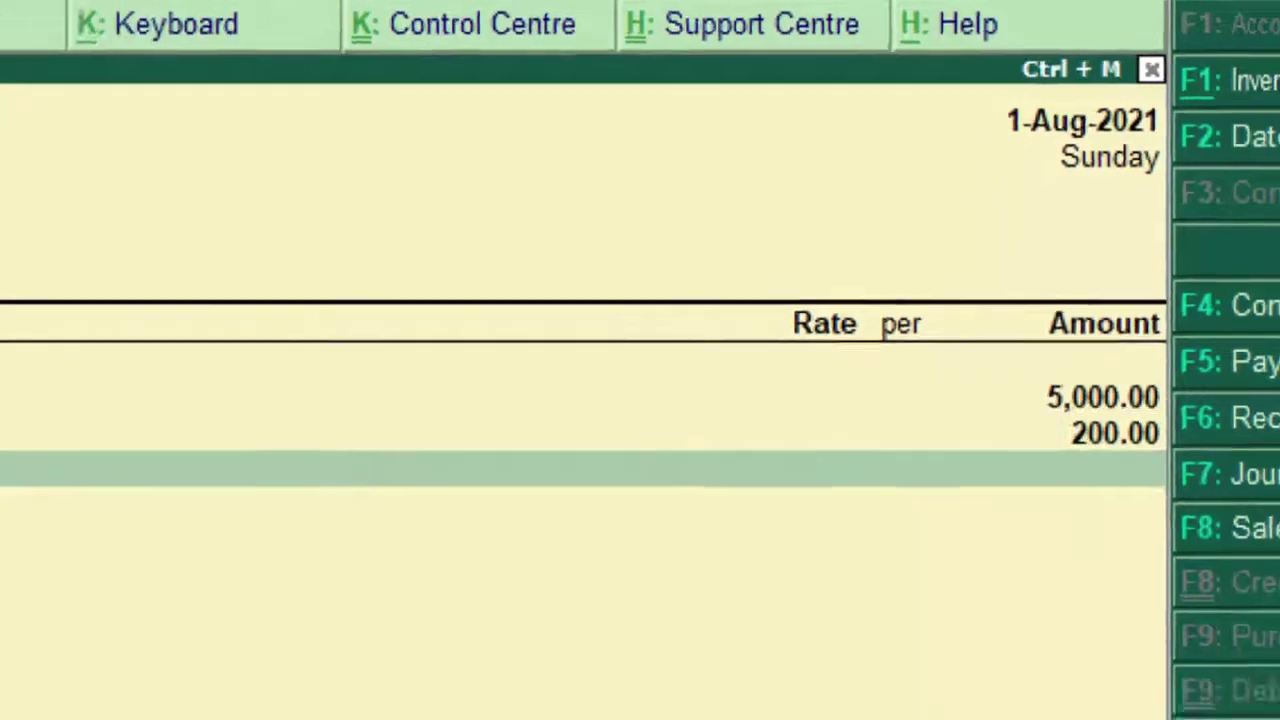
text(s)
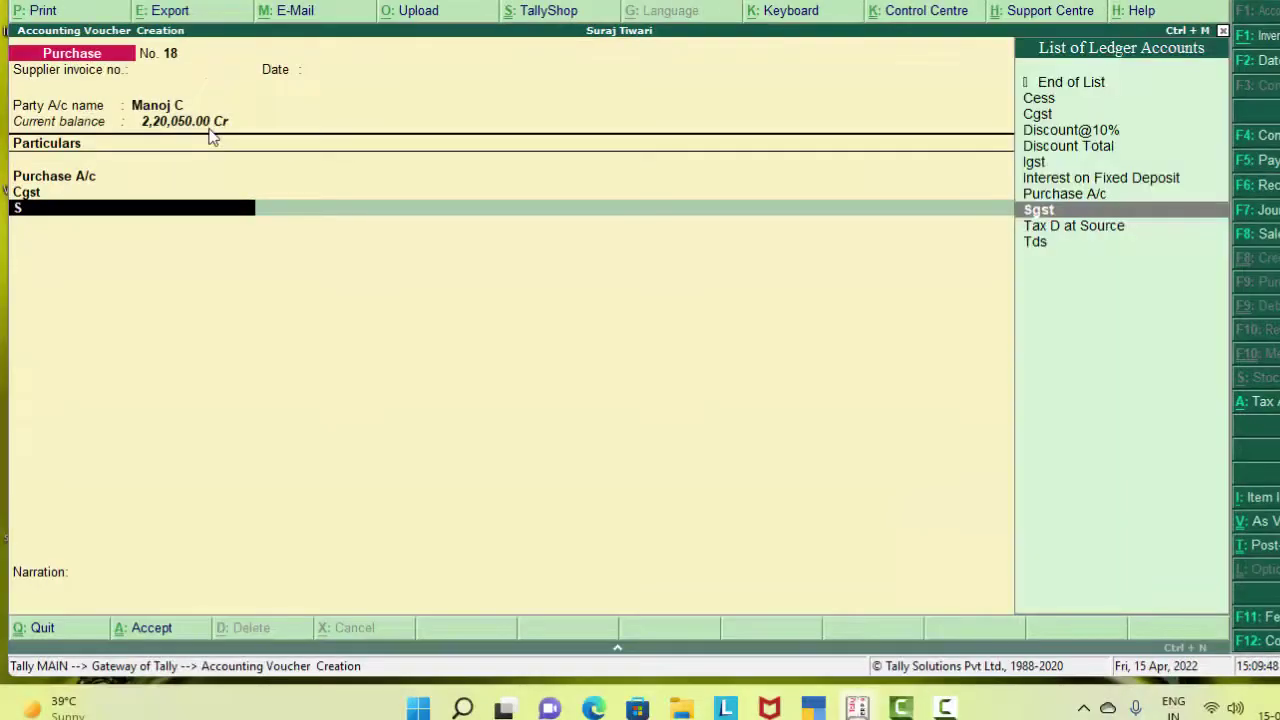
key(Return)
text(2)
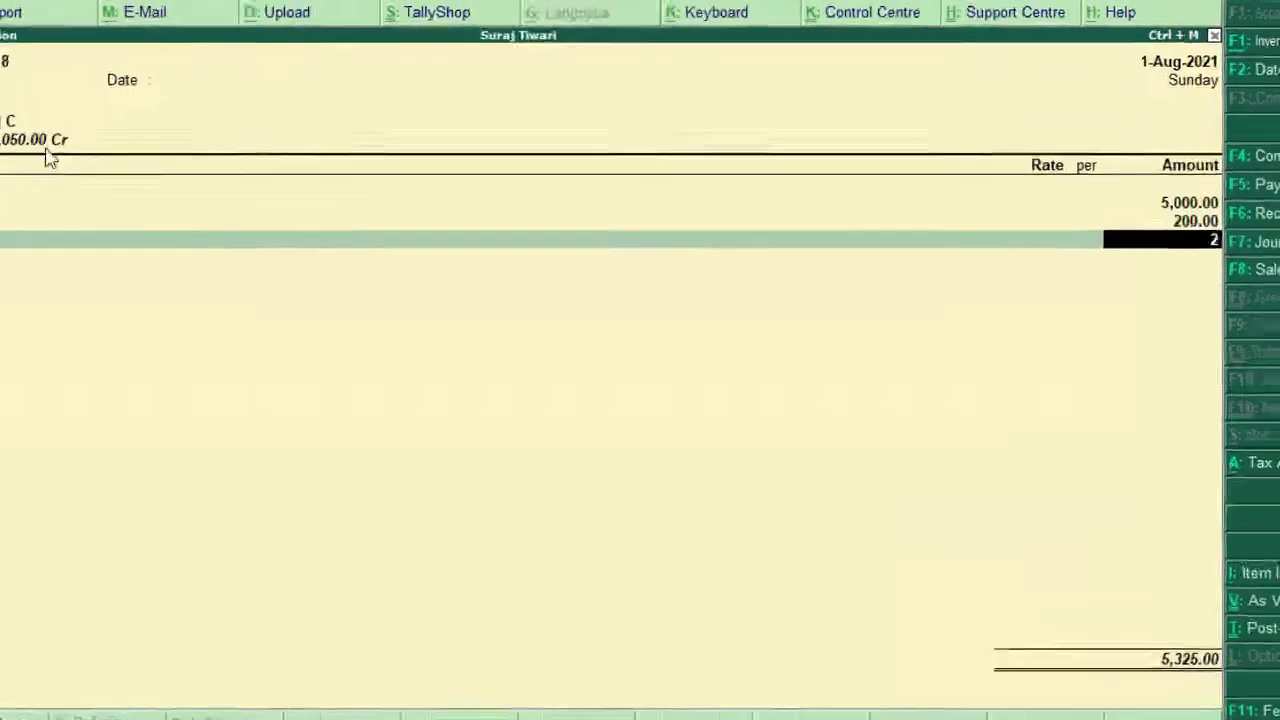
text(00)
key(Return)
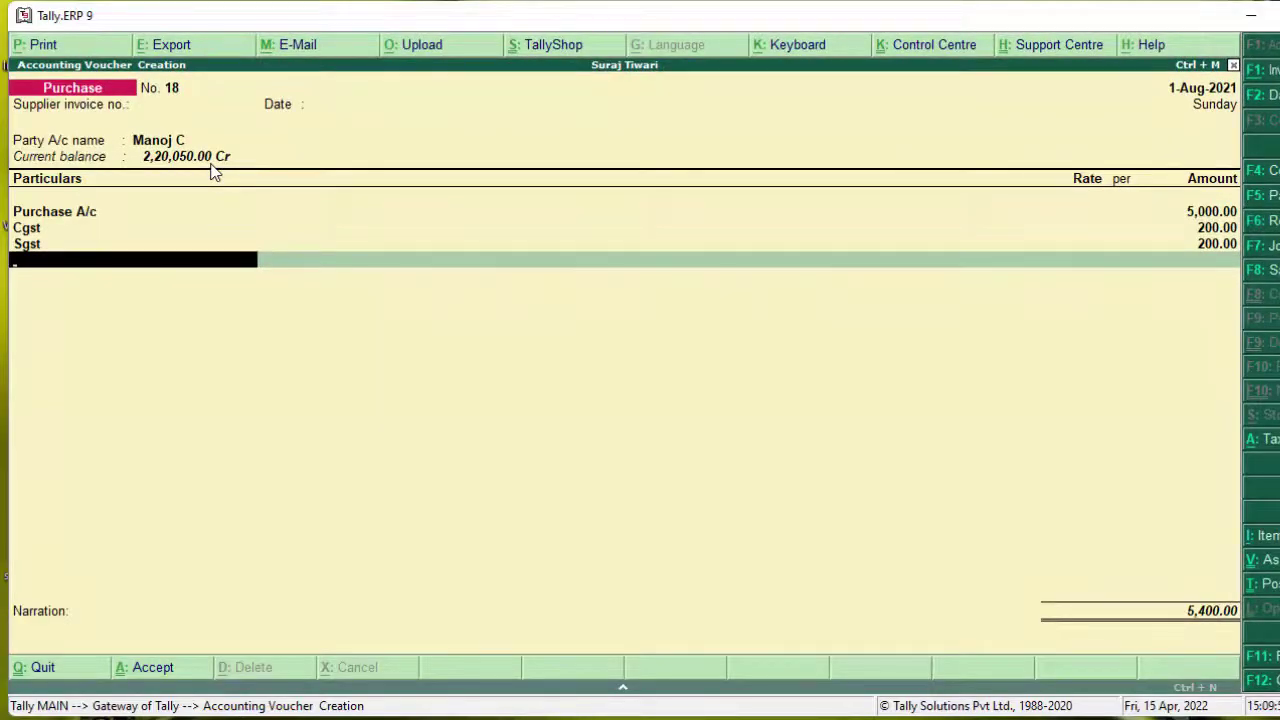
Step: Complete the bill-wise new reference and save purchase voucher No. 18 at 5,400.00
key(Return)
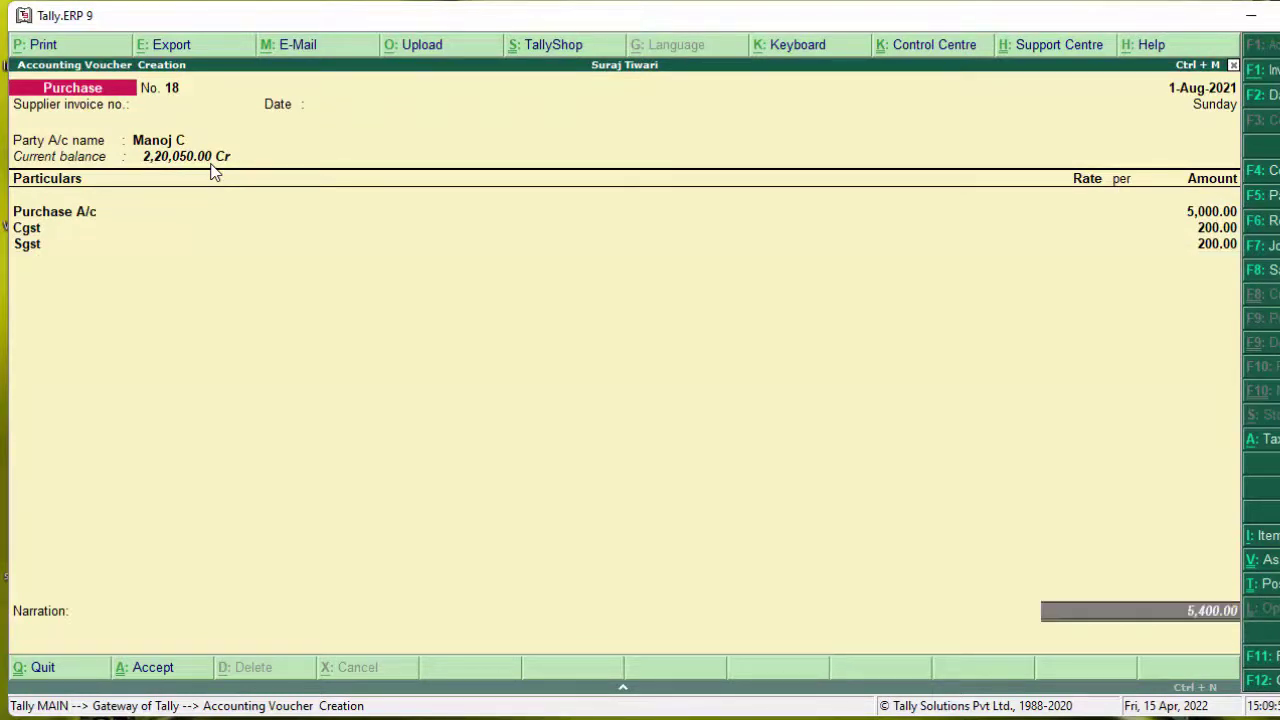
key(Return)
key(Return)
key(Return)
key(Return)
key(Return)
key(Return)
key(Return)
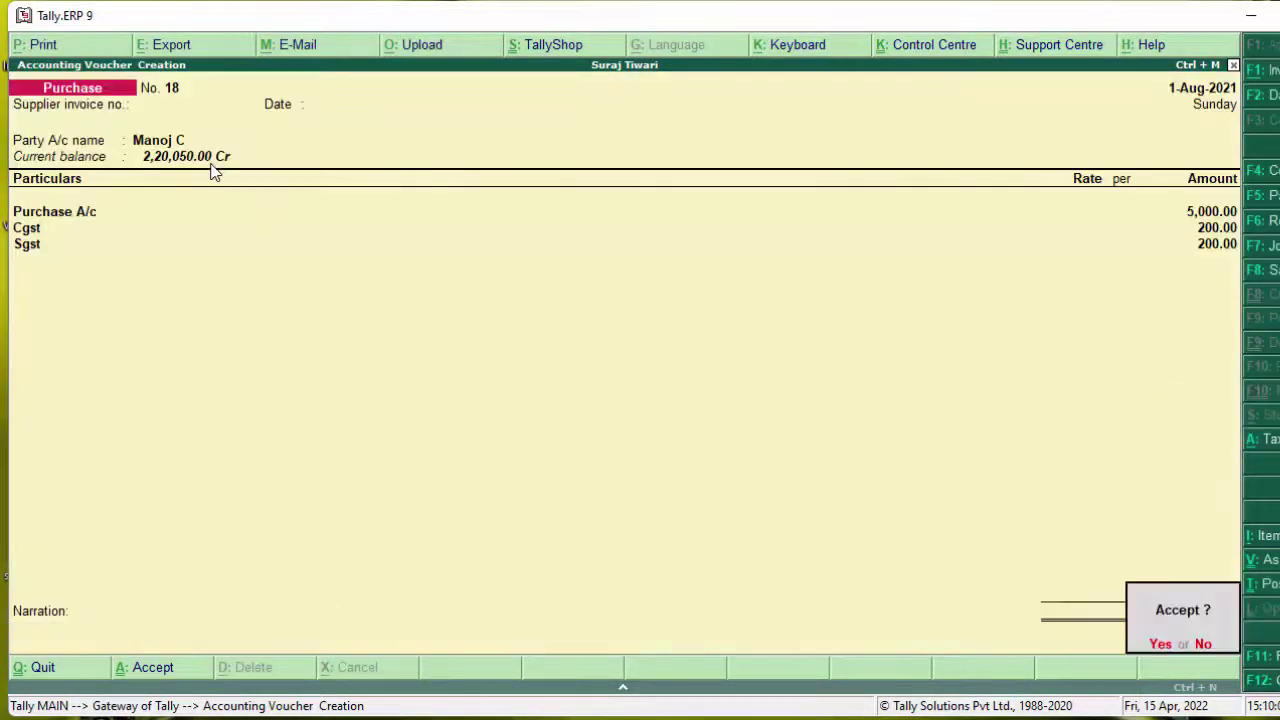
key(Return)
key(Escape)
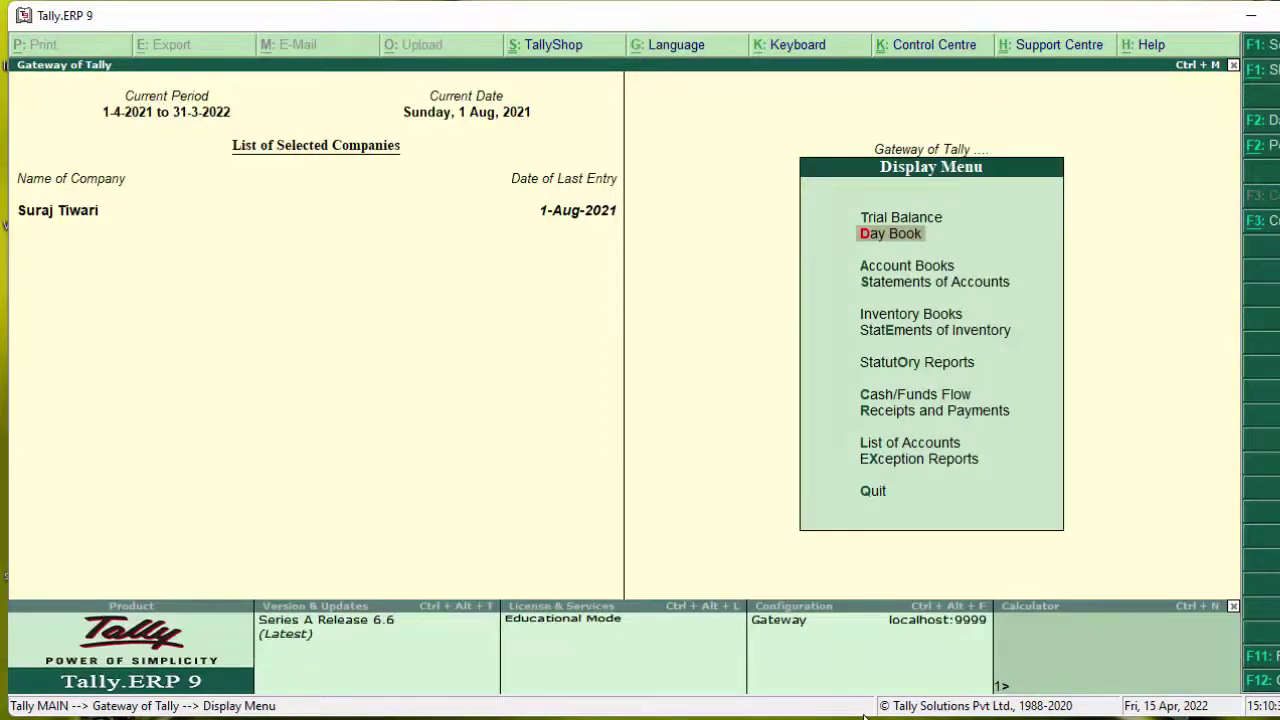
Step: Return to the Gateway, open purchase voucher No. 19 and enter the supplier invoice number
key(Escape)
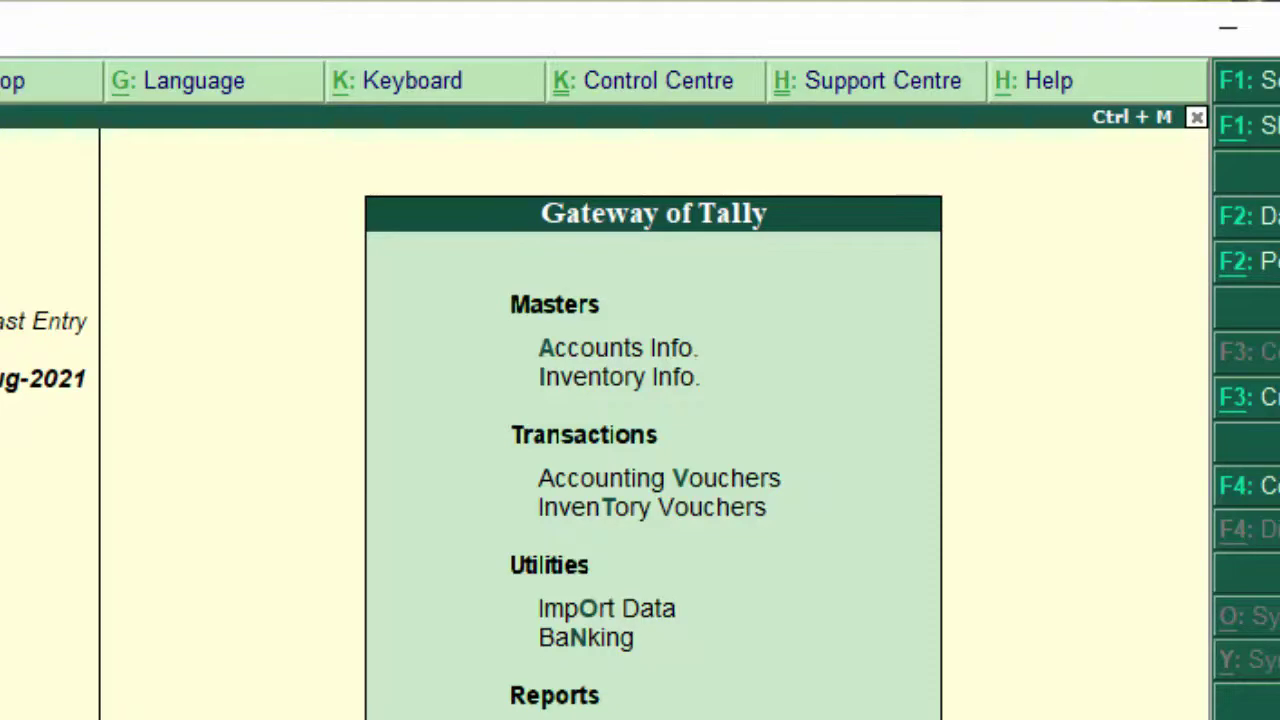
text(v)
text(5476)
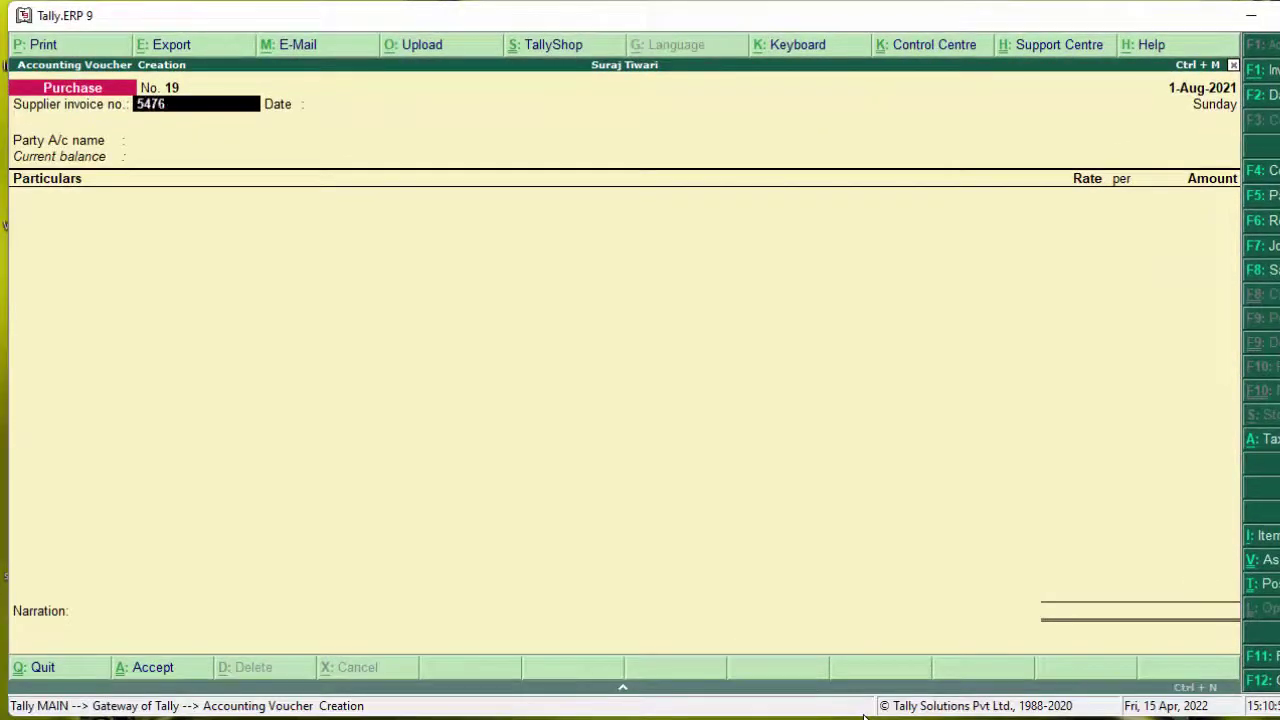
text(58)
Step: Accept invoice 547658 dated 1-Aug-2021 and select Cash as the party account for voucher No. 19
key(Return)
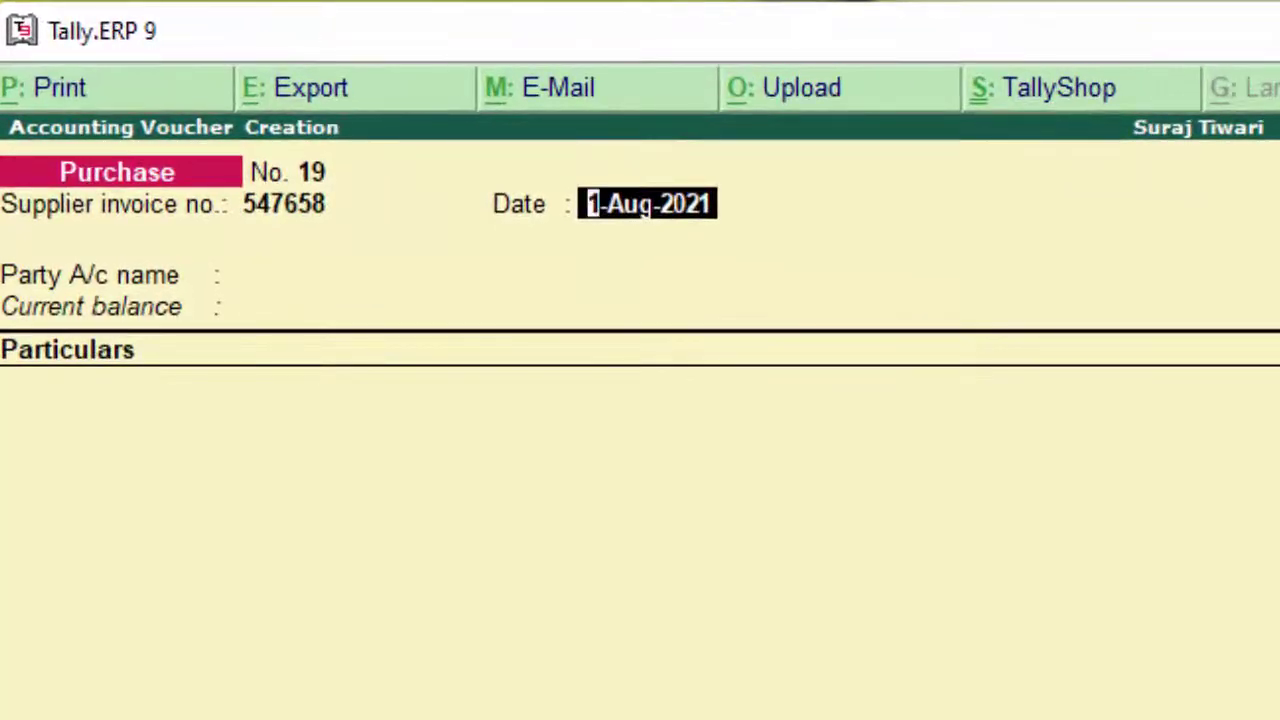
key(Return)
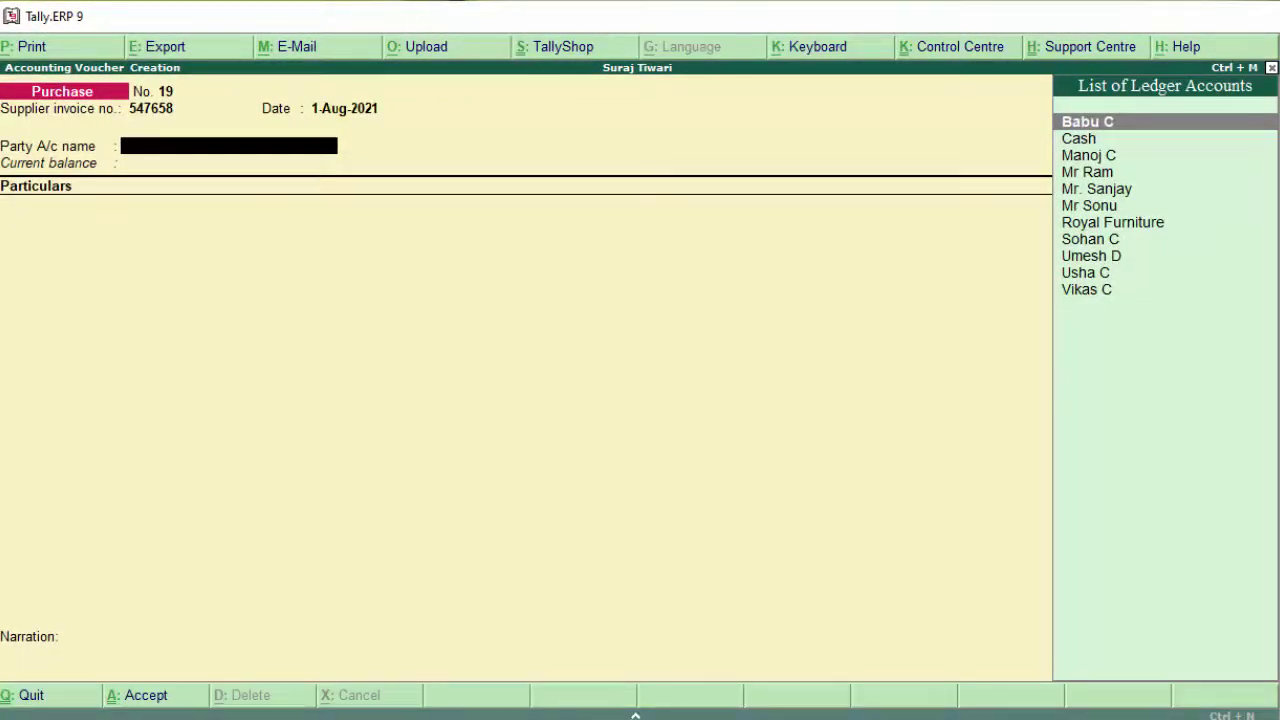
click(1079, 138)
key(Return)
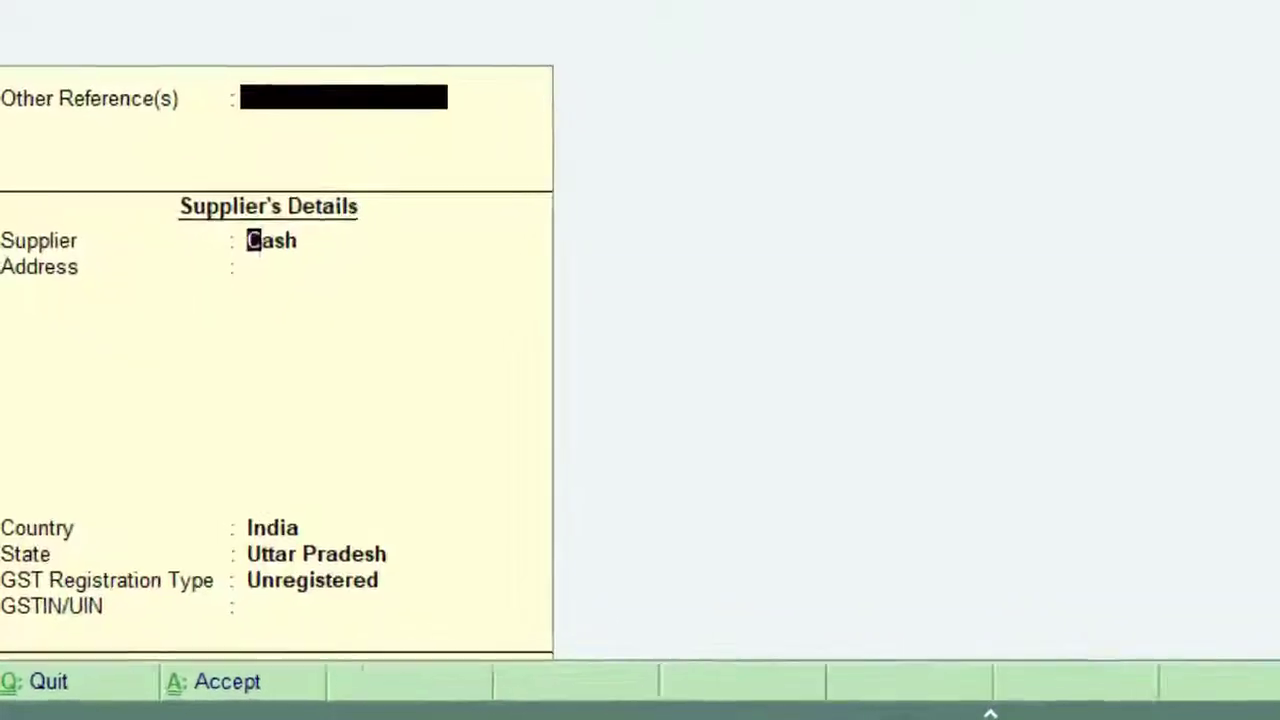
key(Return)
key(Return)
key(Return)
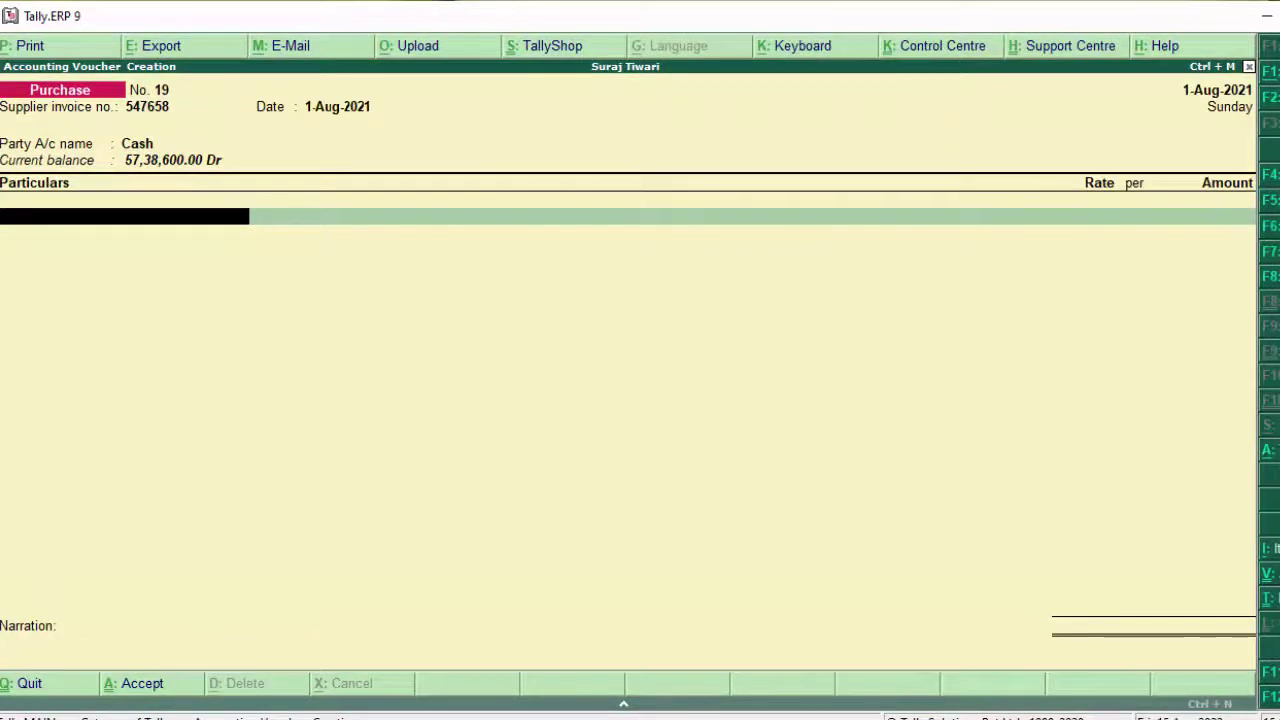
Step: Enter Purchase A/c as the first ledger with an amount of 2,000.00
text(P)
key(Return)
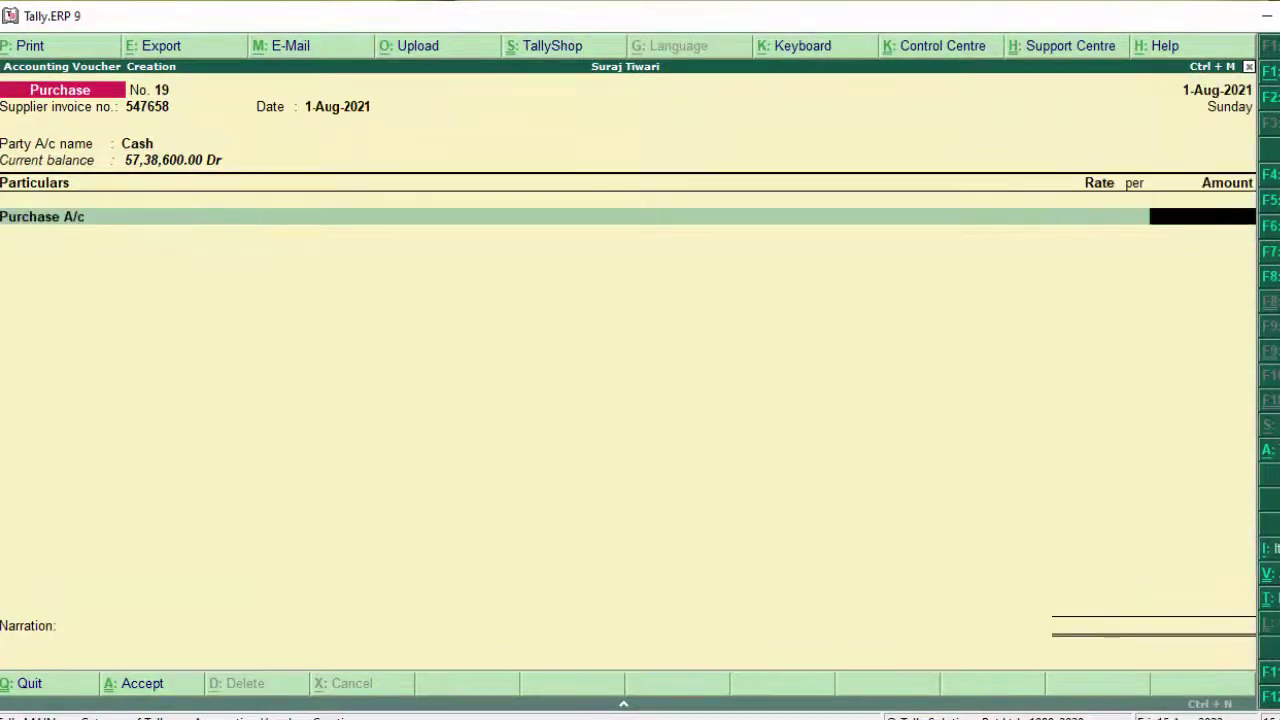
text(200)
text(0)
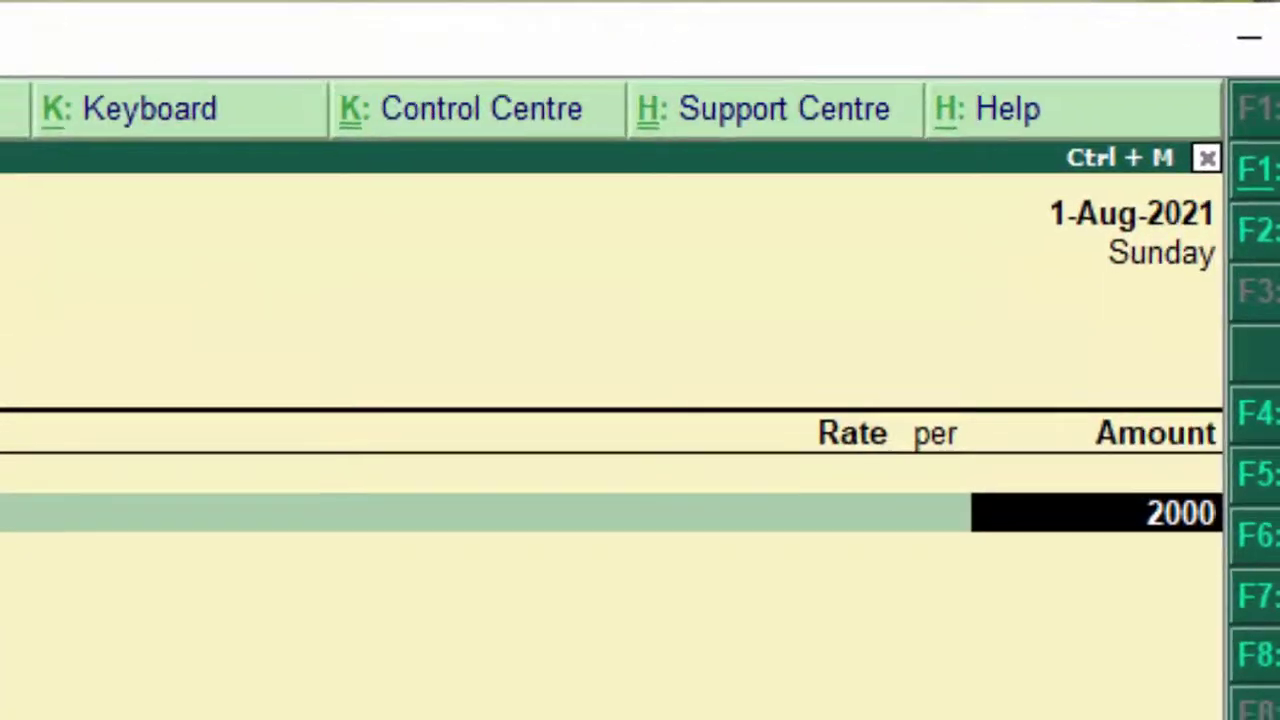
key(Return)
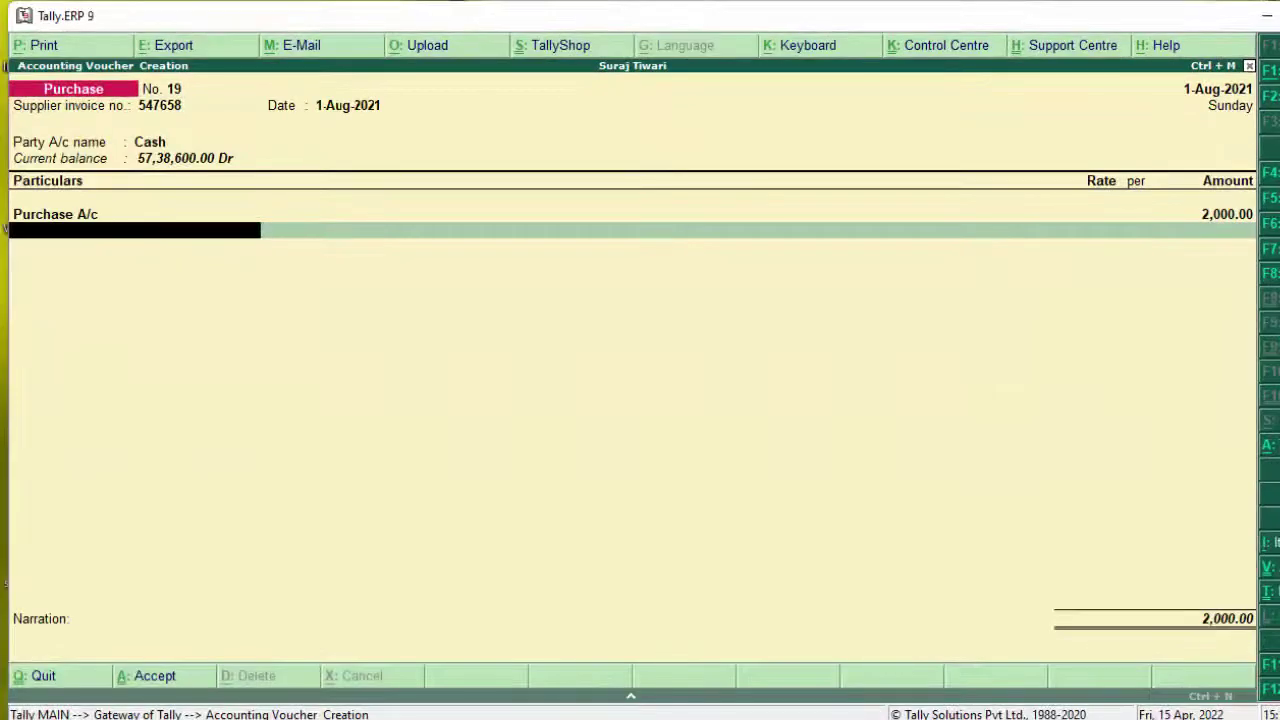
Step: Add Cgst and Sgst ledgers at 200.00 each, bringing the voucher total to 2,400.00
text(S)
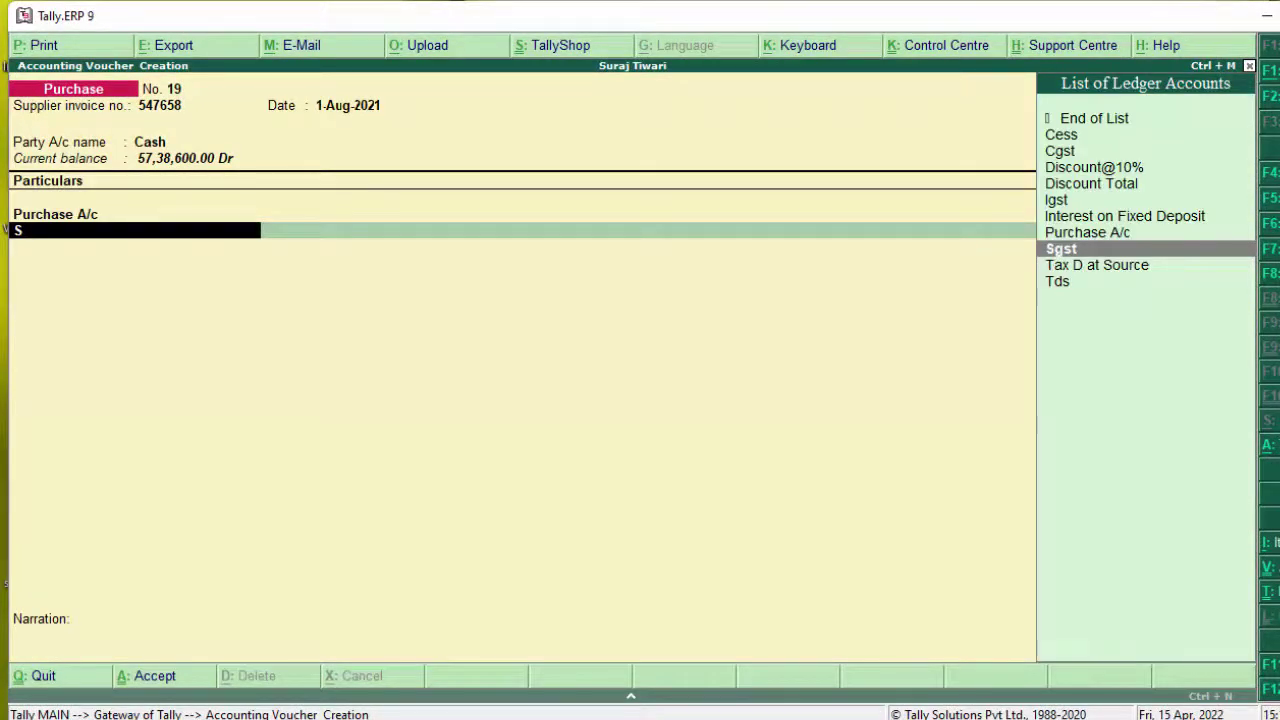
key(Up)
key(Up)
key(Up)
key(Up)
key(Up)
key(Up)
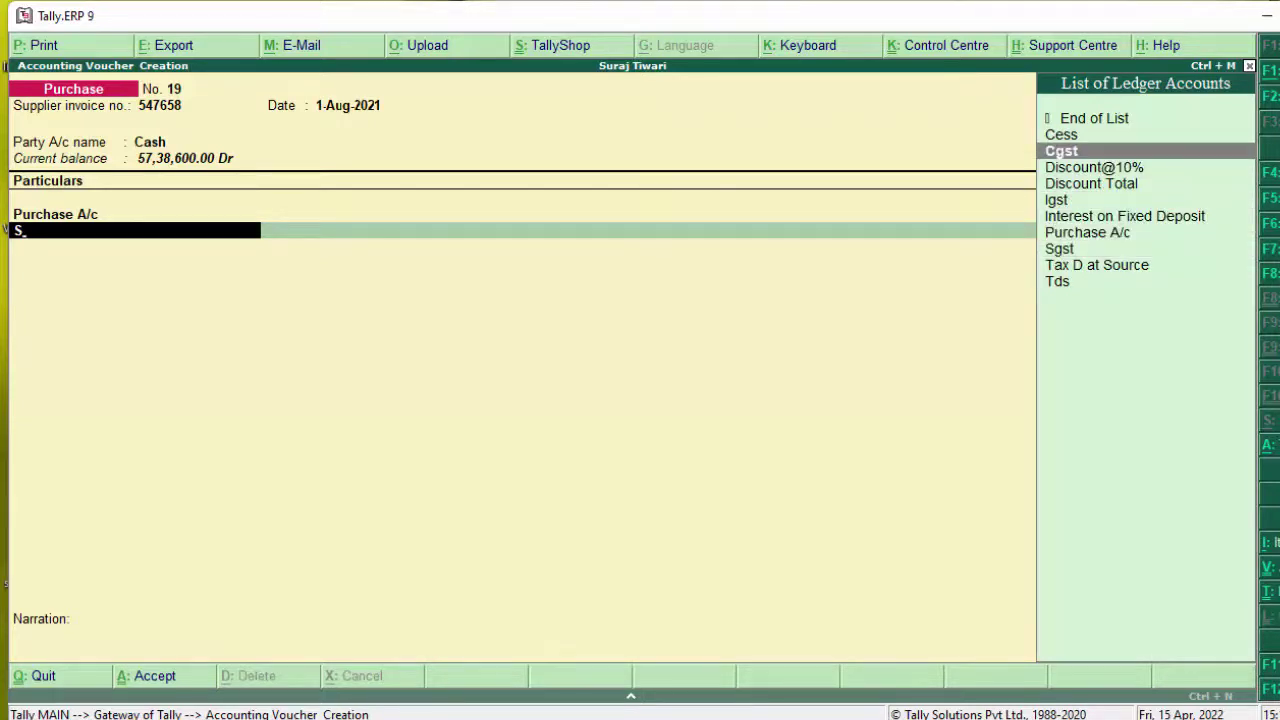
key(Return)
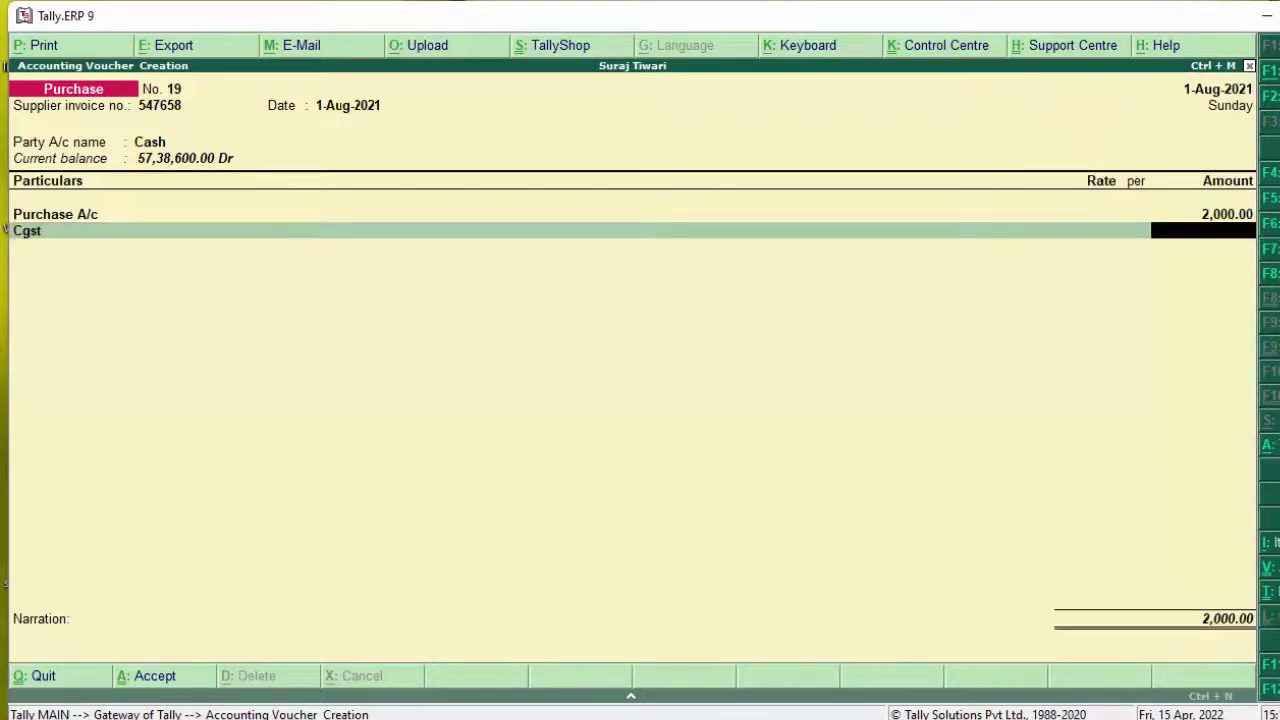
text(200)
key(Return)
text(S)
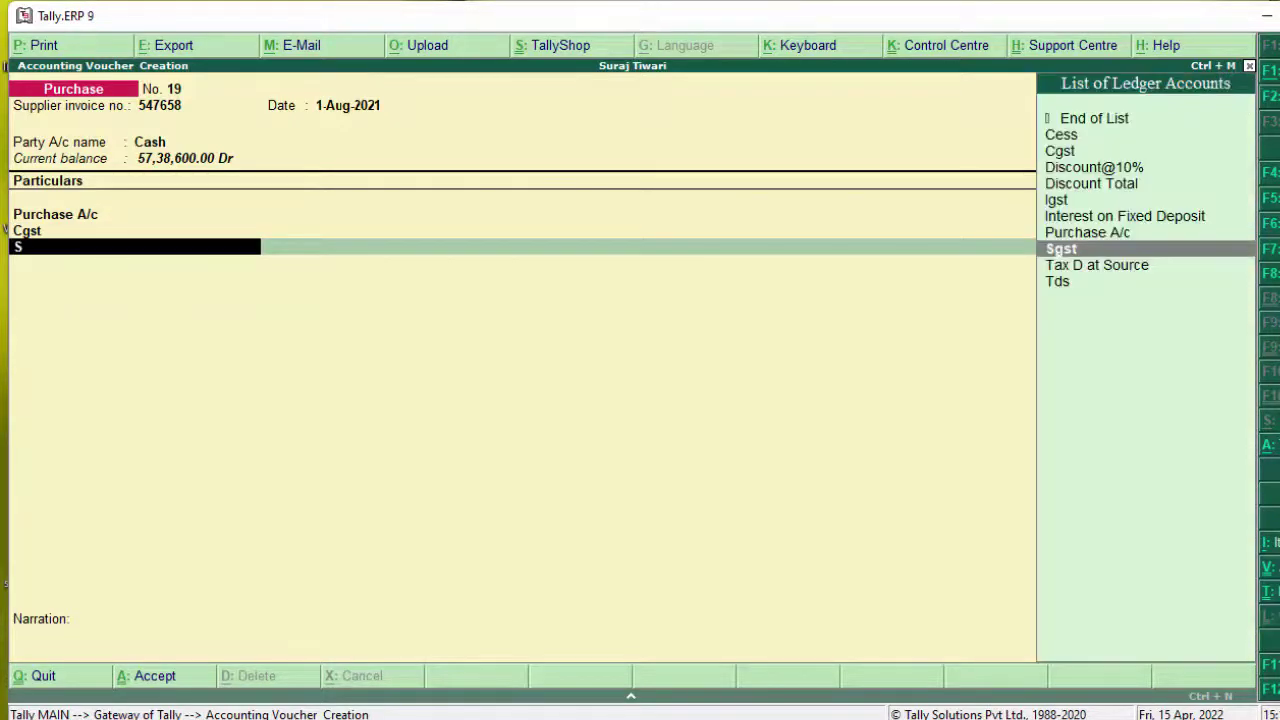
key(Return)
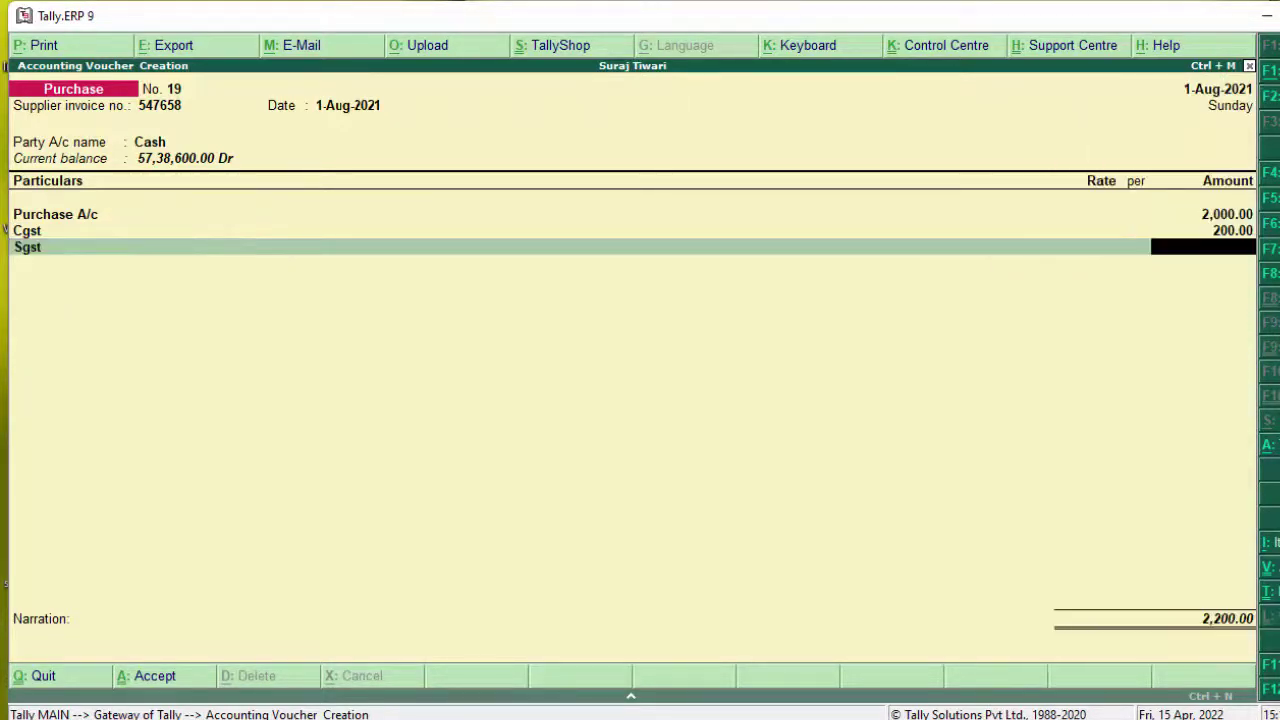
text(200)
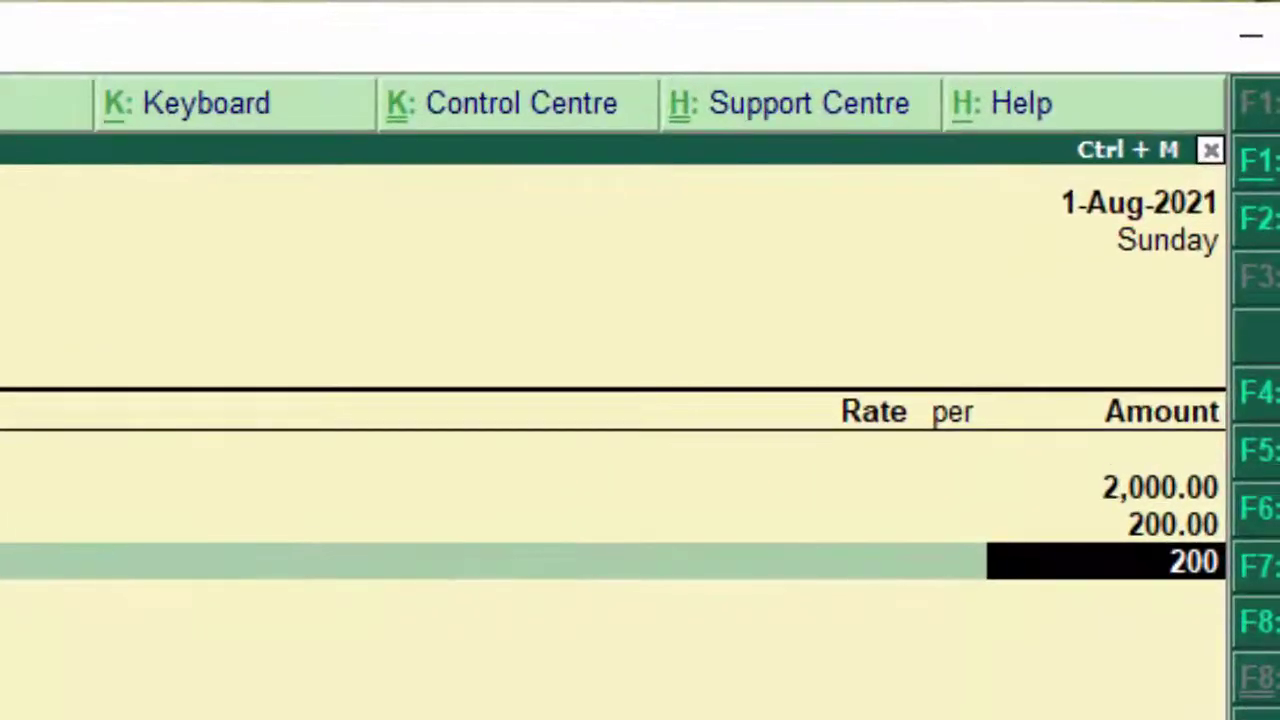
key(Return)
key(Return)
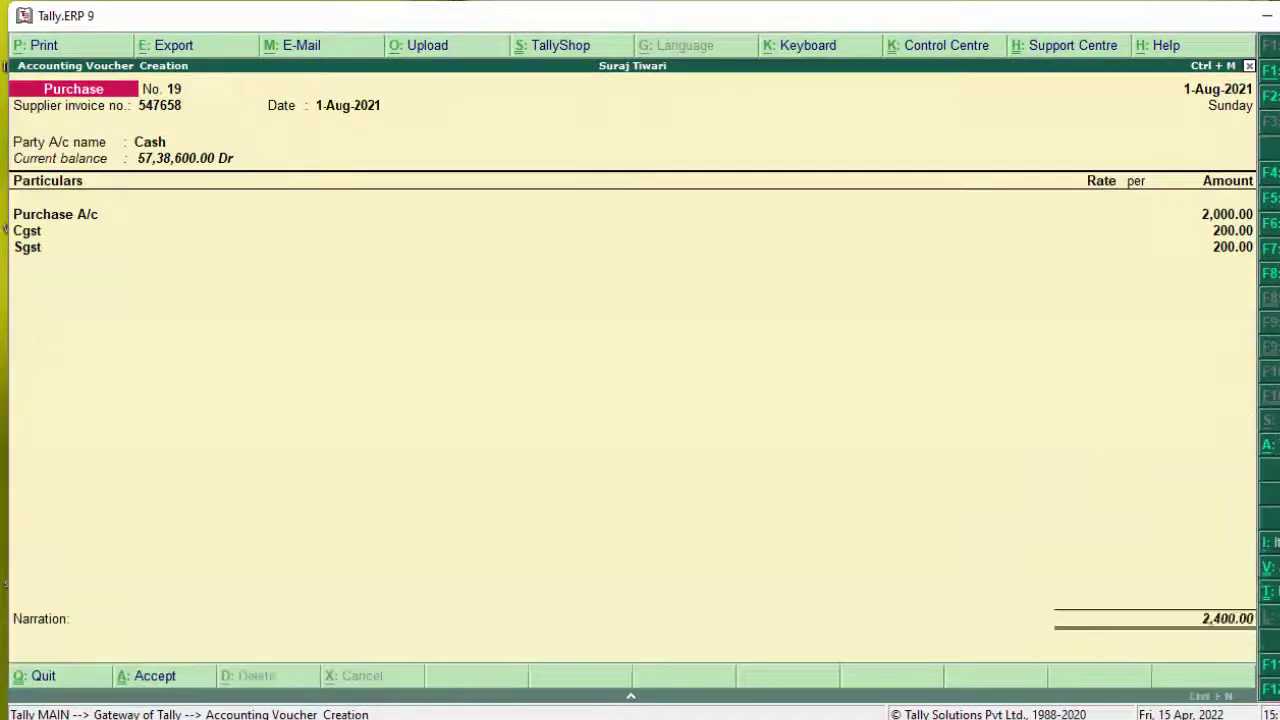
key(Return)
key(Return)
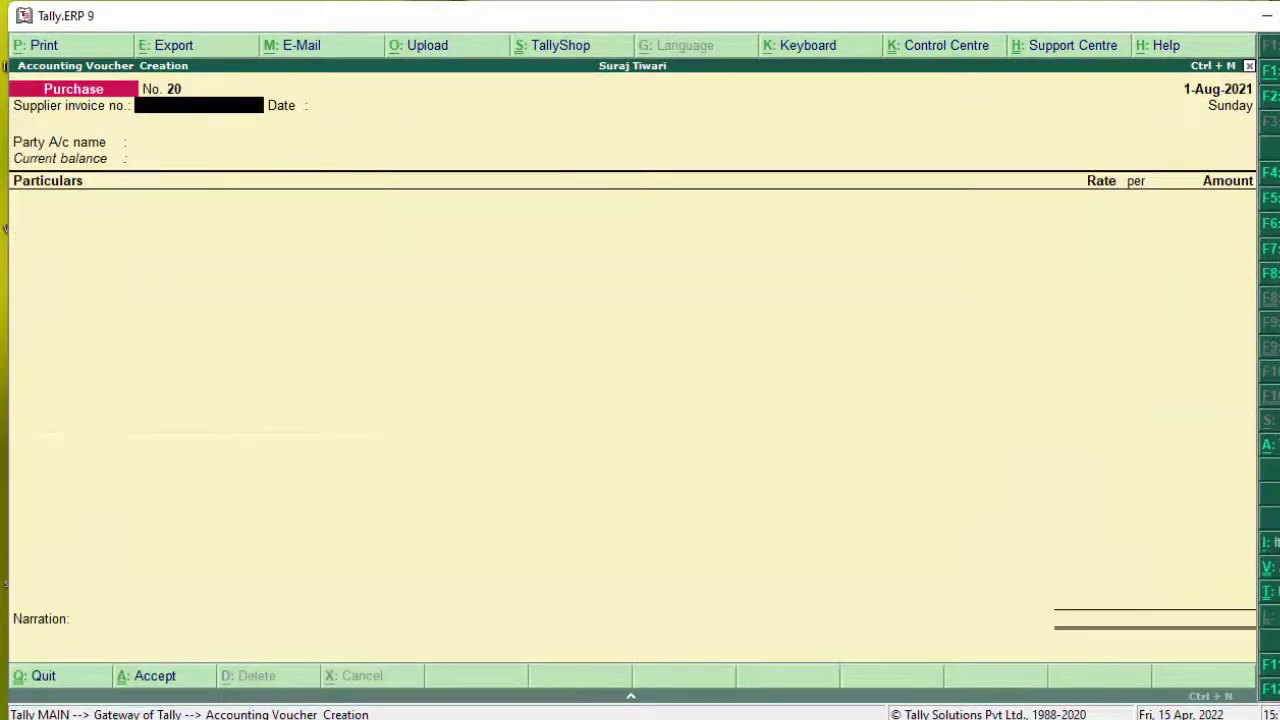